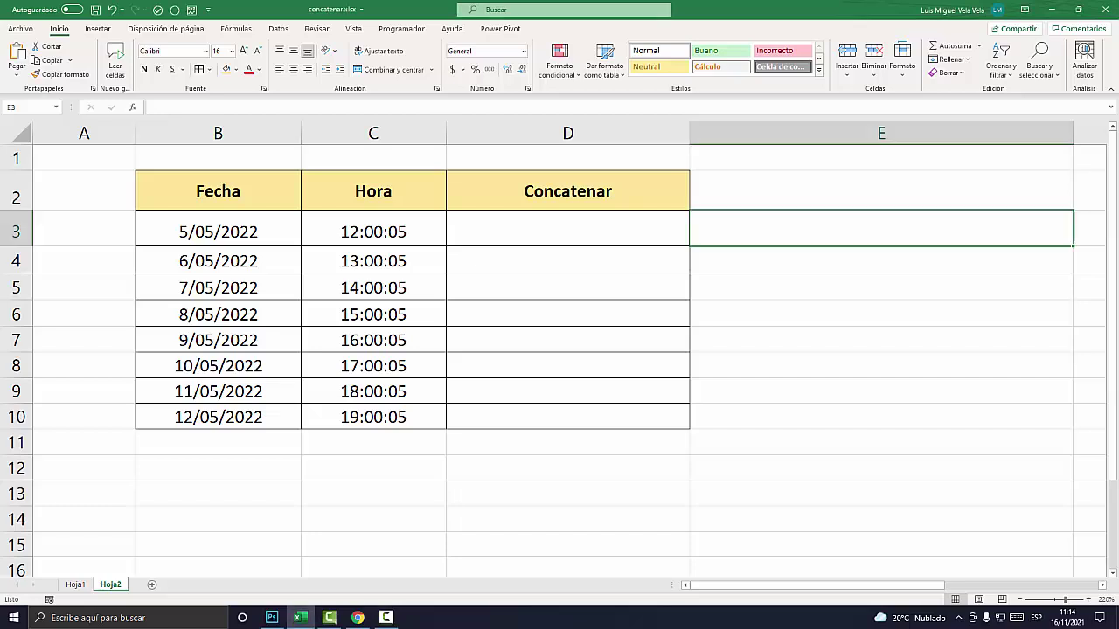
# - Select the Fecha, Hora and Concatenar columns to review them
pyautogui.click(218, 133)
pyautogui.keyDown('ctrl'); pyautogui.click(373, 133); pyautogui.keyUp('ctrl')
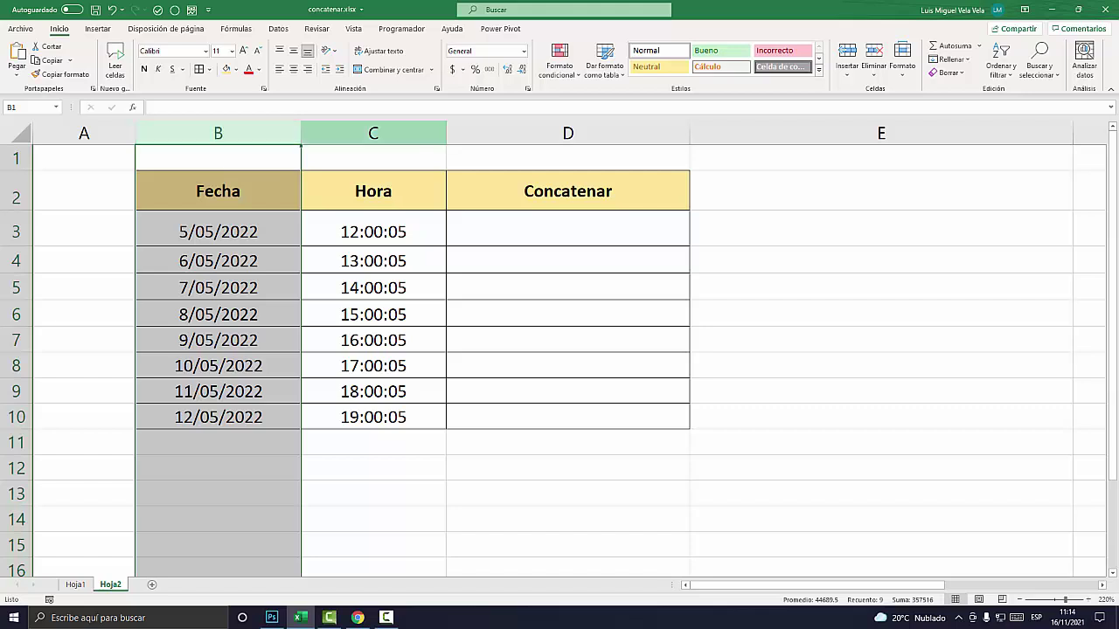
pyautogui.click(373, 133)
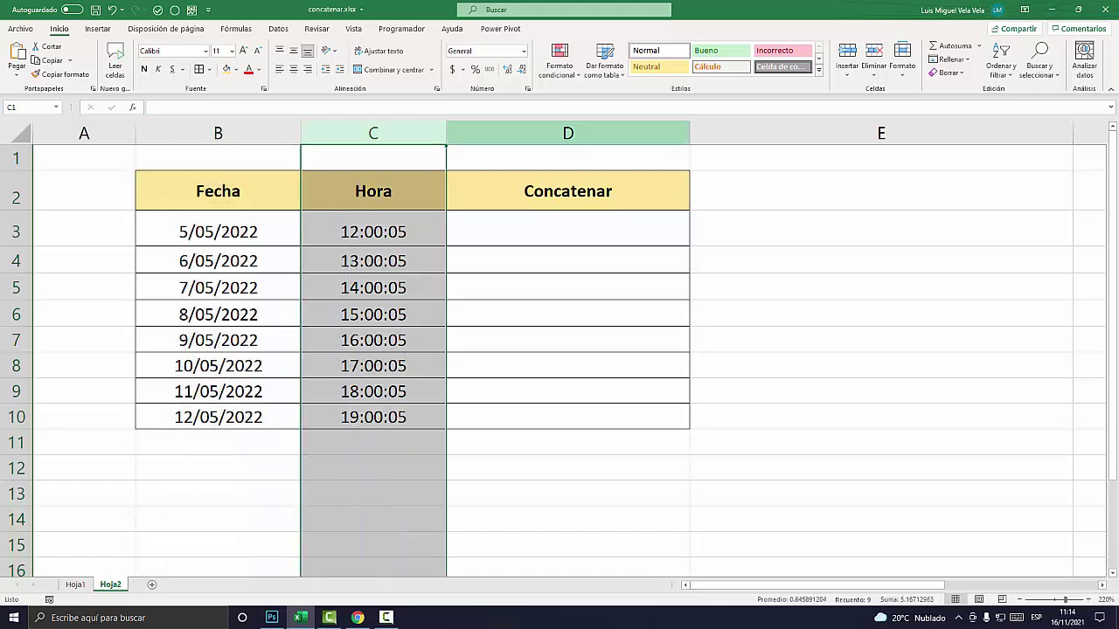
pyautogui.click(567, 132)
pyautogui.moveTo(568, 191); pyautogui.dragTo(567, 519)
pyautogui.click(567, 191)
pyautogui.click(567, 133)
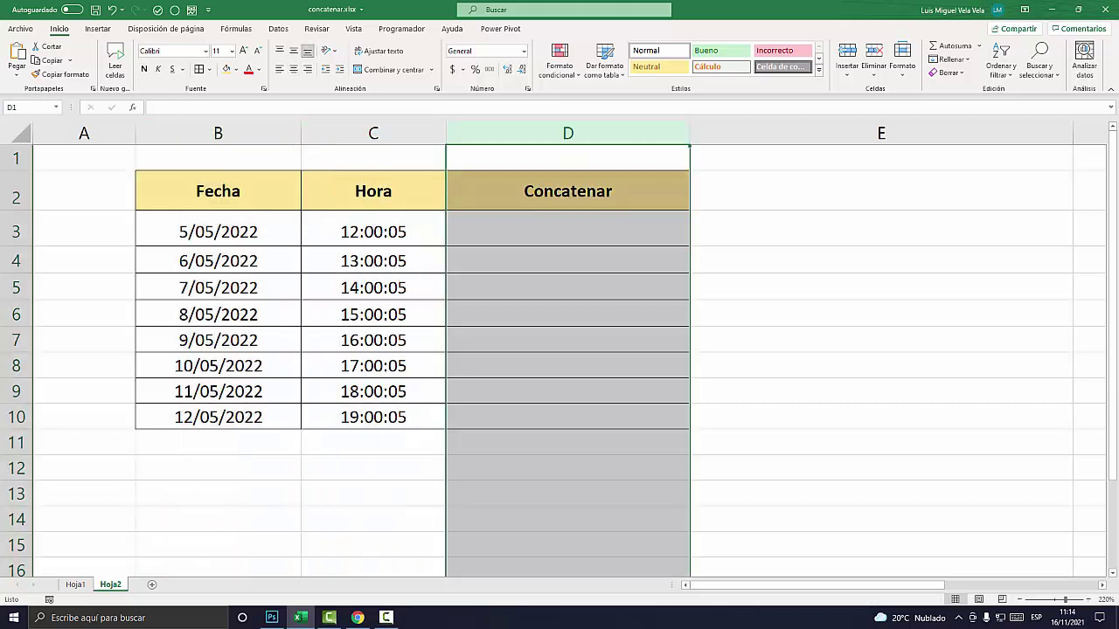
# - Step along row 3 between the date in B3 and the time in C3, ending on D3
pyautogui.click(373, 231)
pyautogui.click(218, 232)
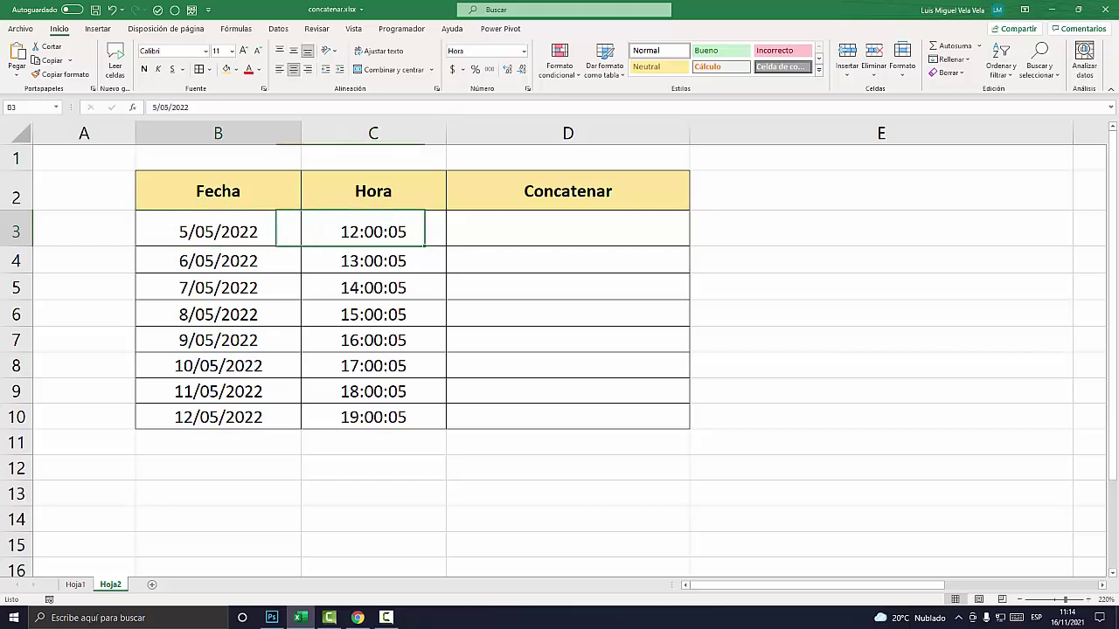
pyautogui.press('Right')
pyautogui.press('Right')
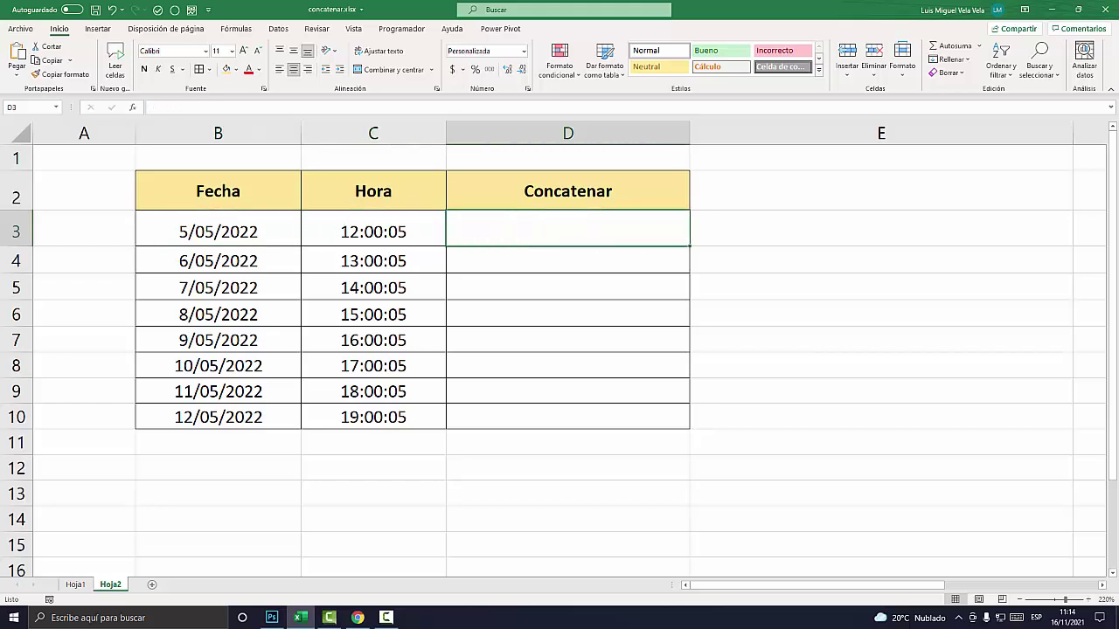
pyautogui.press('Left')
pyautogui.press('Left')
pyautogui.press('Right')
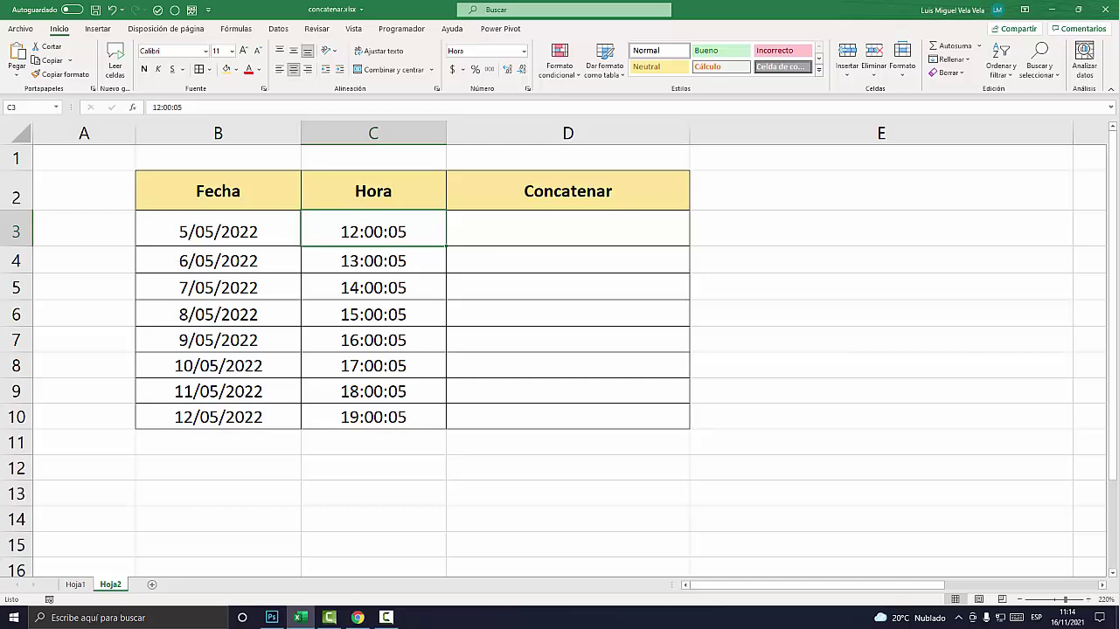
pyautogui.click(567, 228)
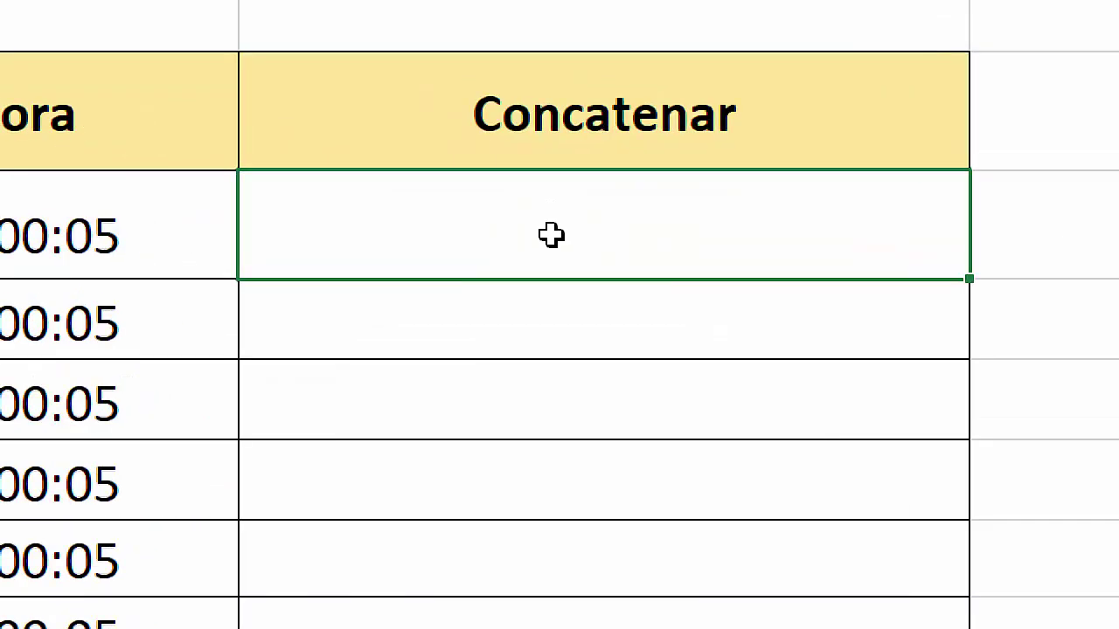
# - Enter =CONCATENAR(B3;C3) in D3, which joins the date and time as raw serial numbers
pyautogui.doubleClick(552, 235)
pyautogui.write('=')
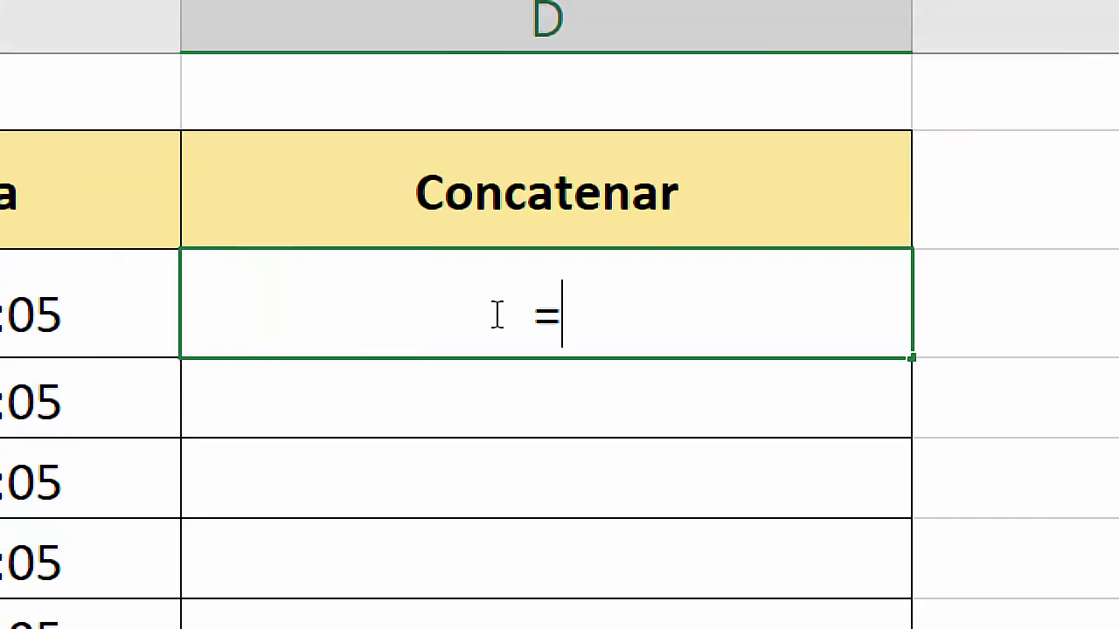
pyautogui.write('con')
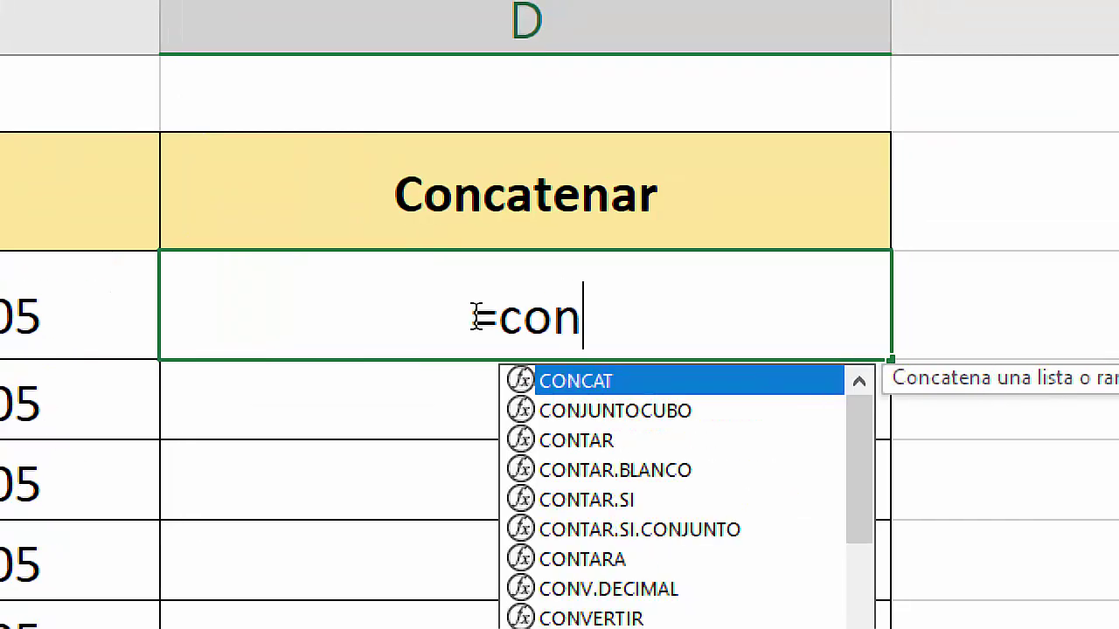
pyautogui.write('ca')
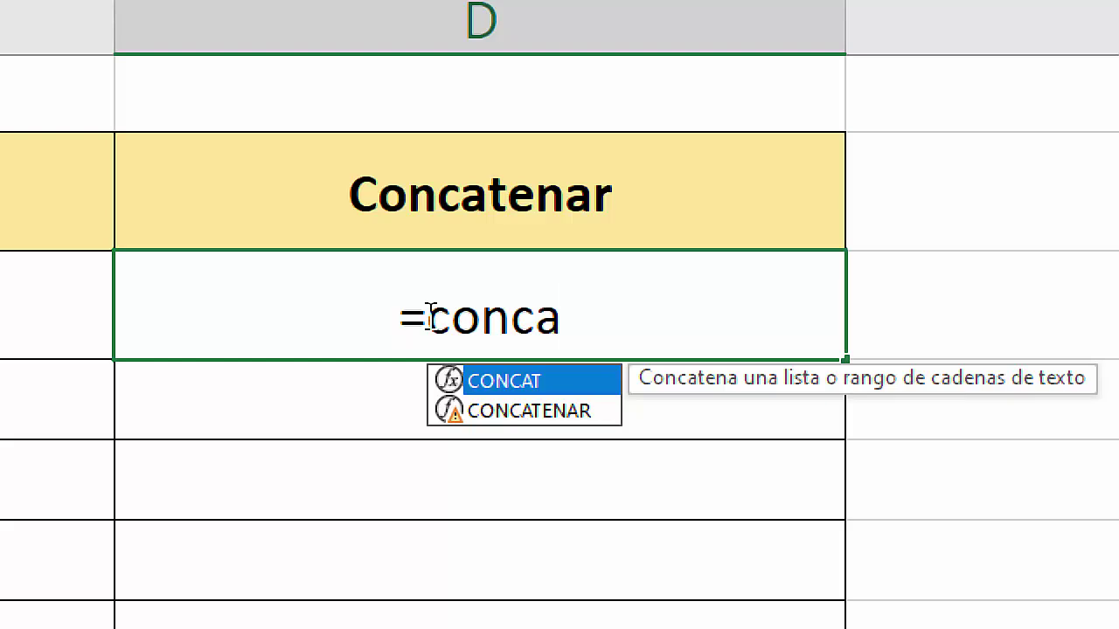
pyautogui.press('Down')
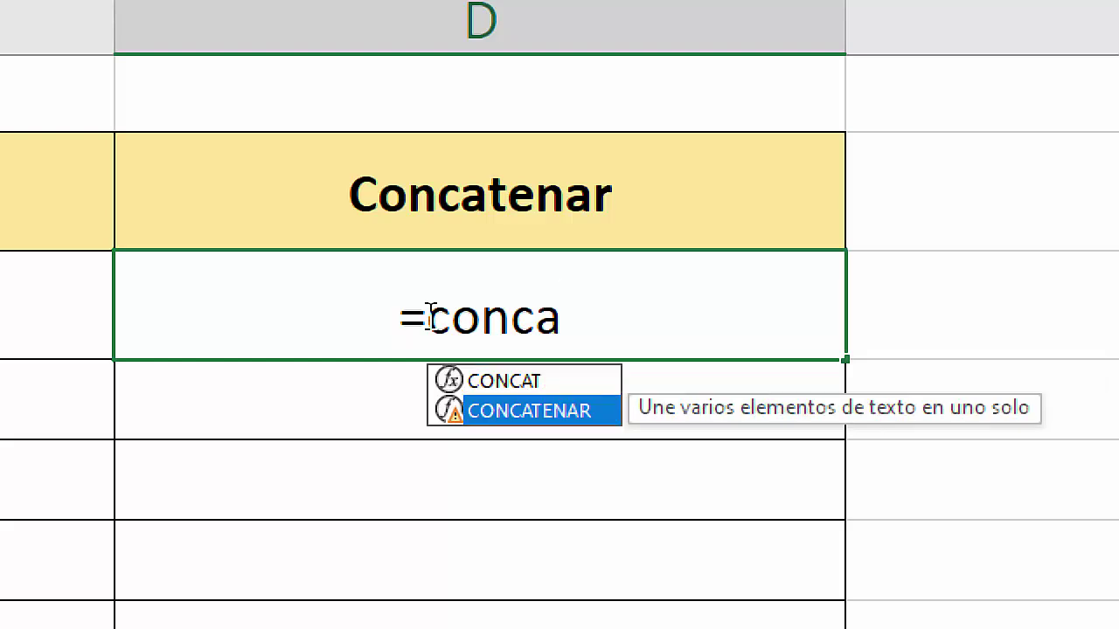
pyautogui.press('Tab')
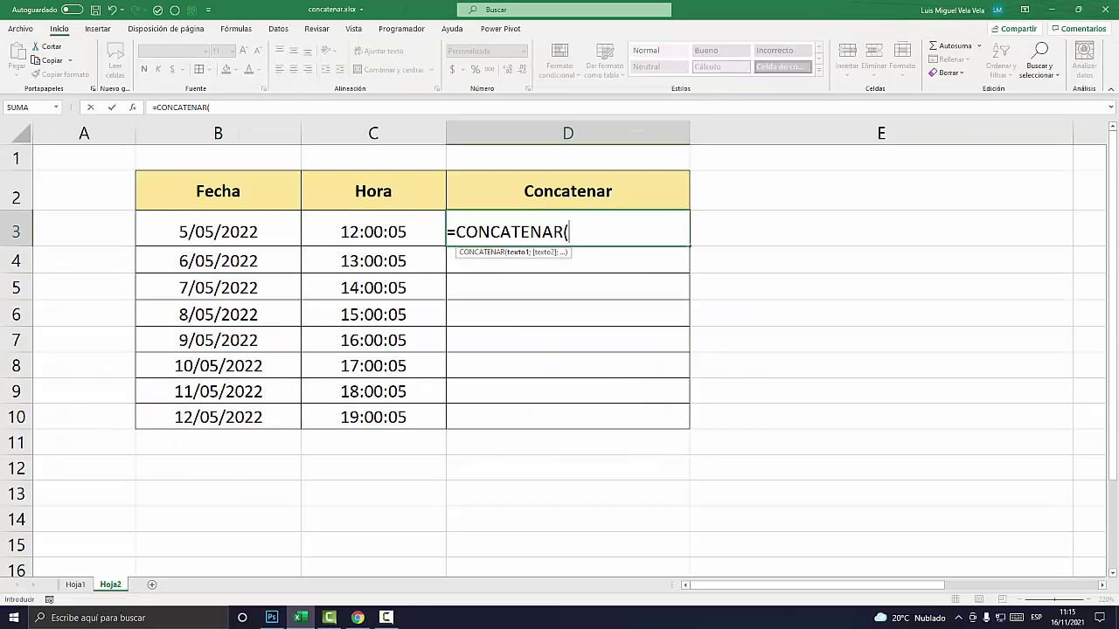
pyautogui.click(217, 232)
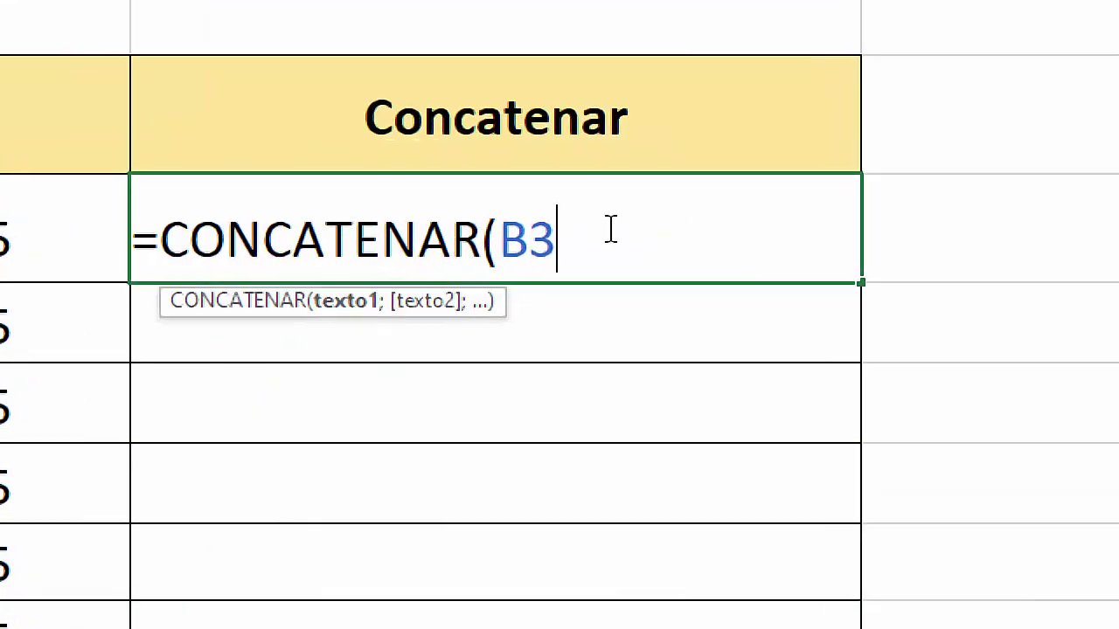
pyautogui.write(';')
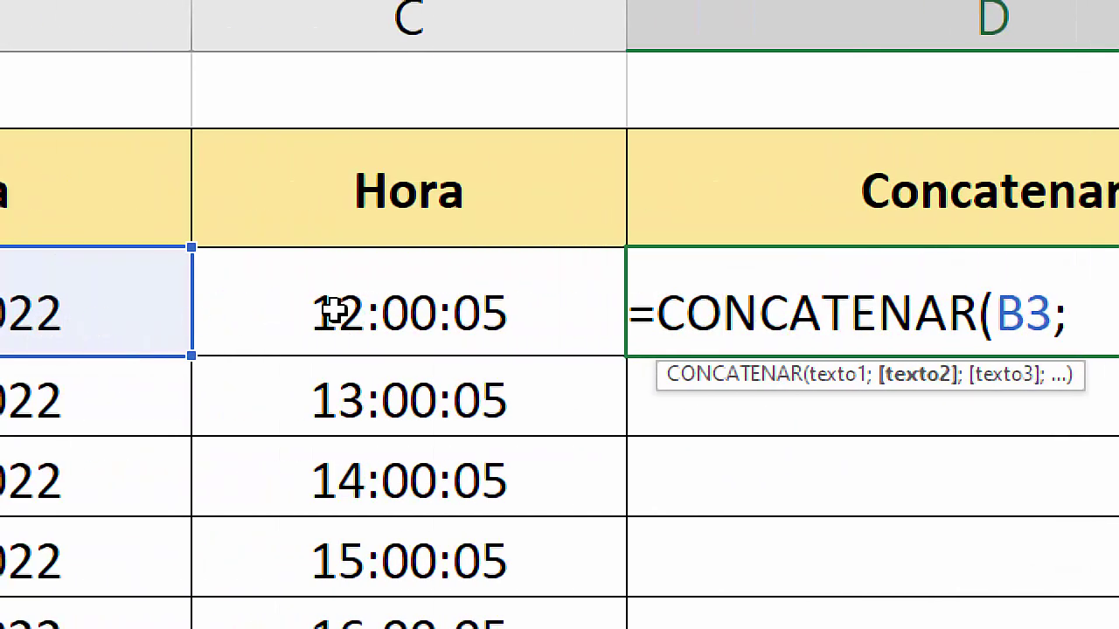
pyautogui.click(333, 310)
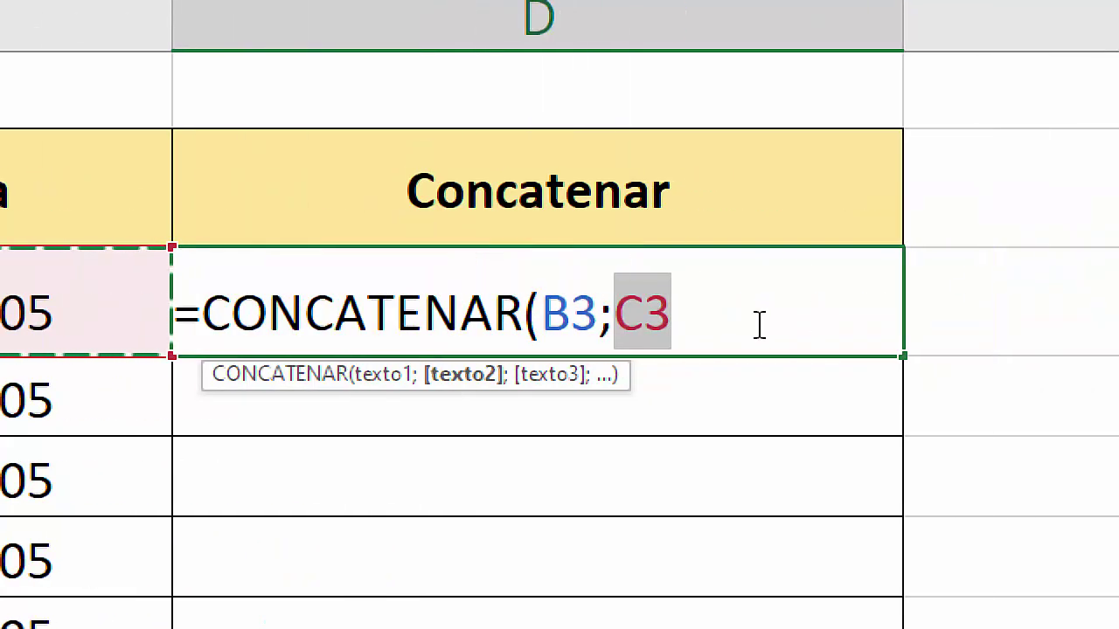
pyautogui.write(')')
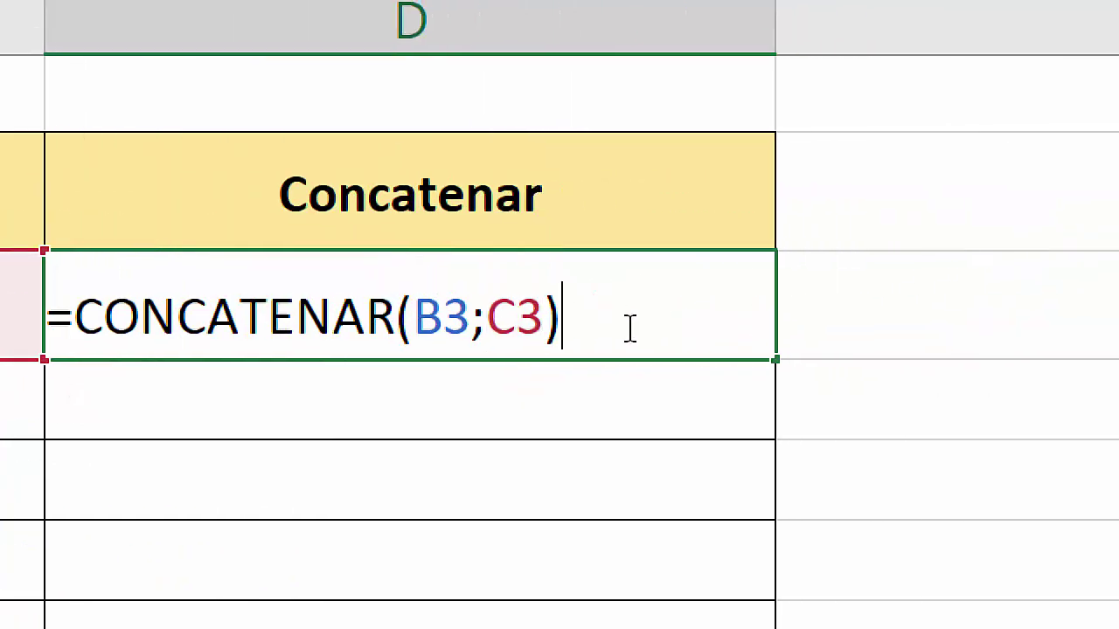
pyautogui.press('Return')
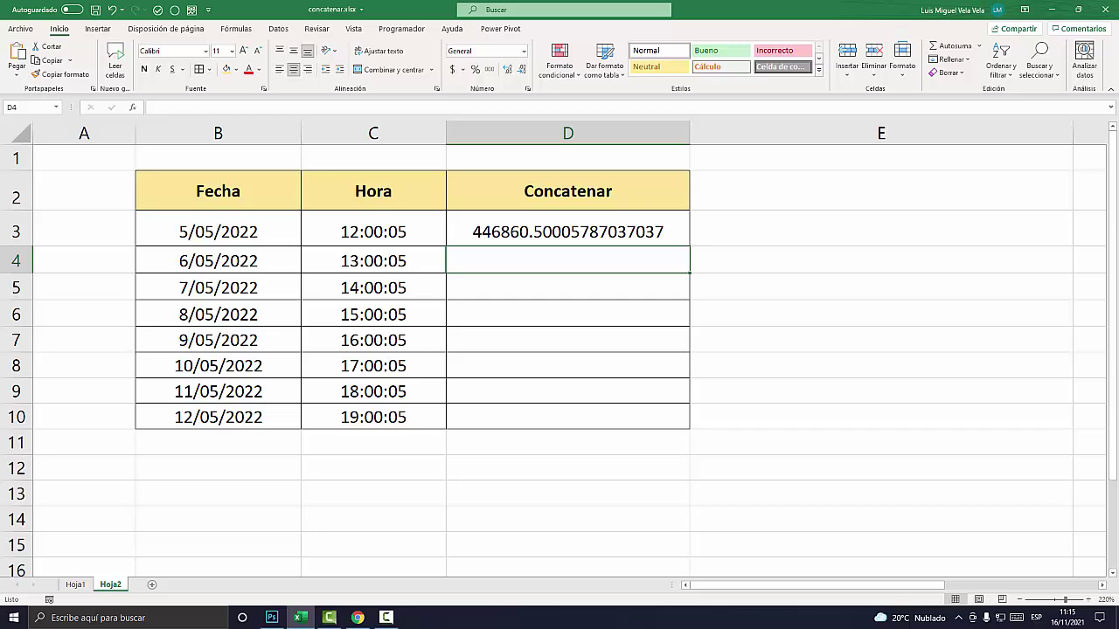
pyautogui.click(568, 230)
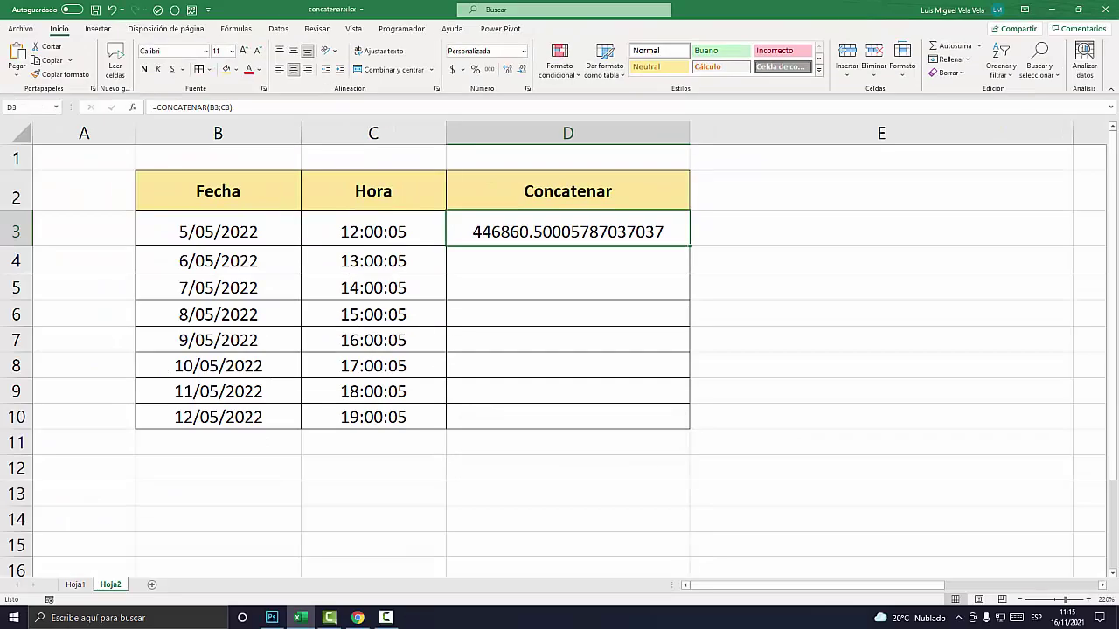
# - Check the source cells B3 and C3, then delete the CONCATENAR formula from D3
pyautogui.press('Left')
pyautogui.press('Left')
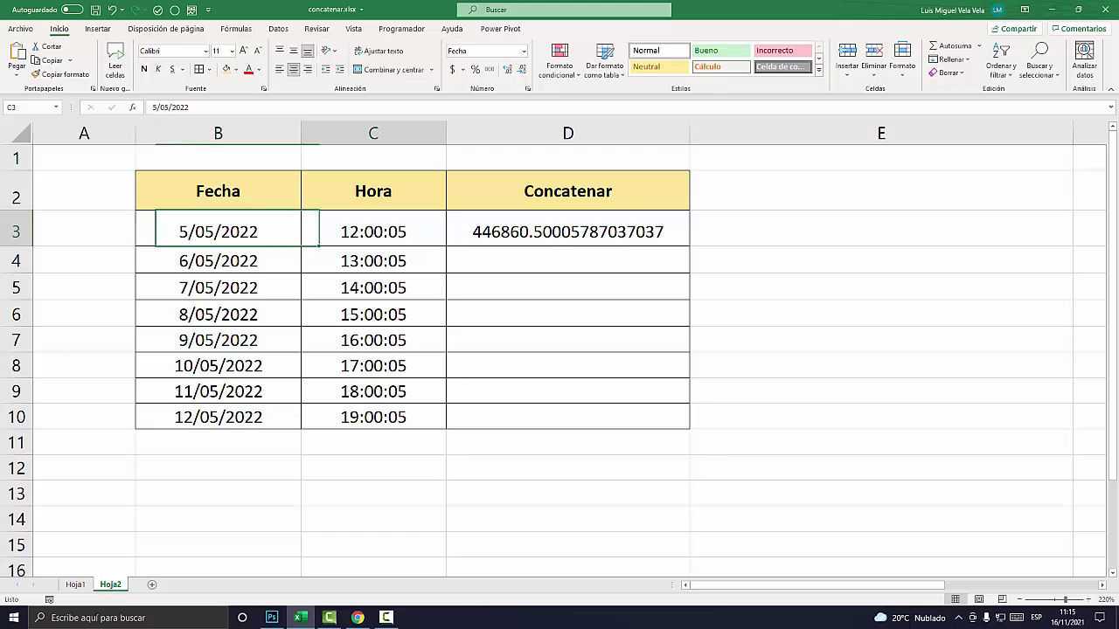
pyautogui.press('Right')
pyautogui.press('Right')
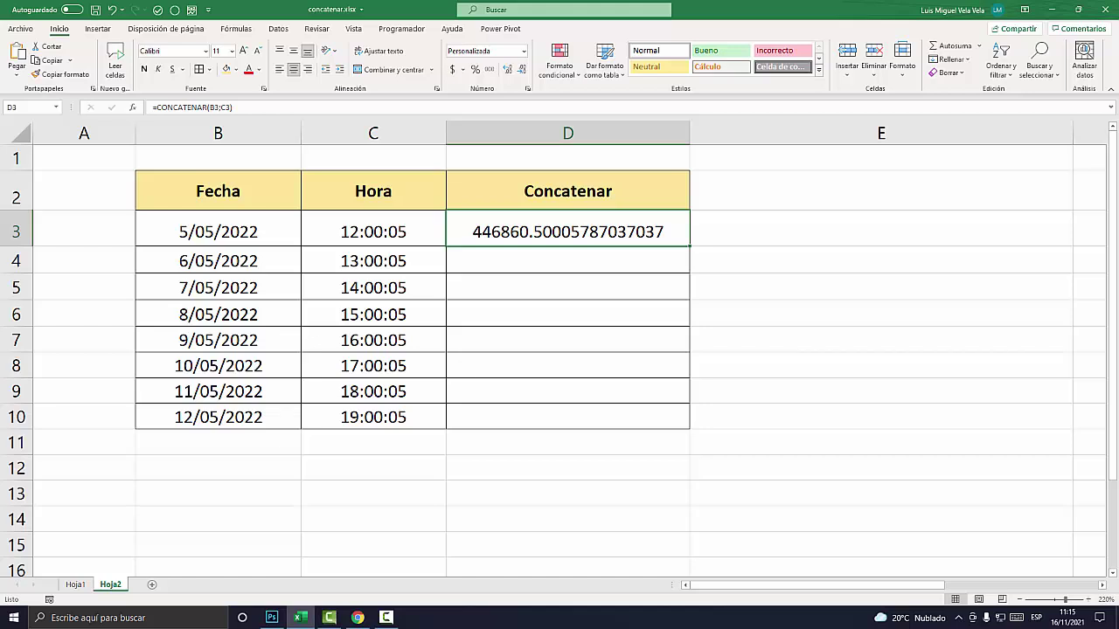
pyautogui.press('Delete')
# - Enter the text note =CONCATENAR() in E3
pyautogui.click(887, 231)
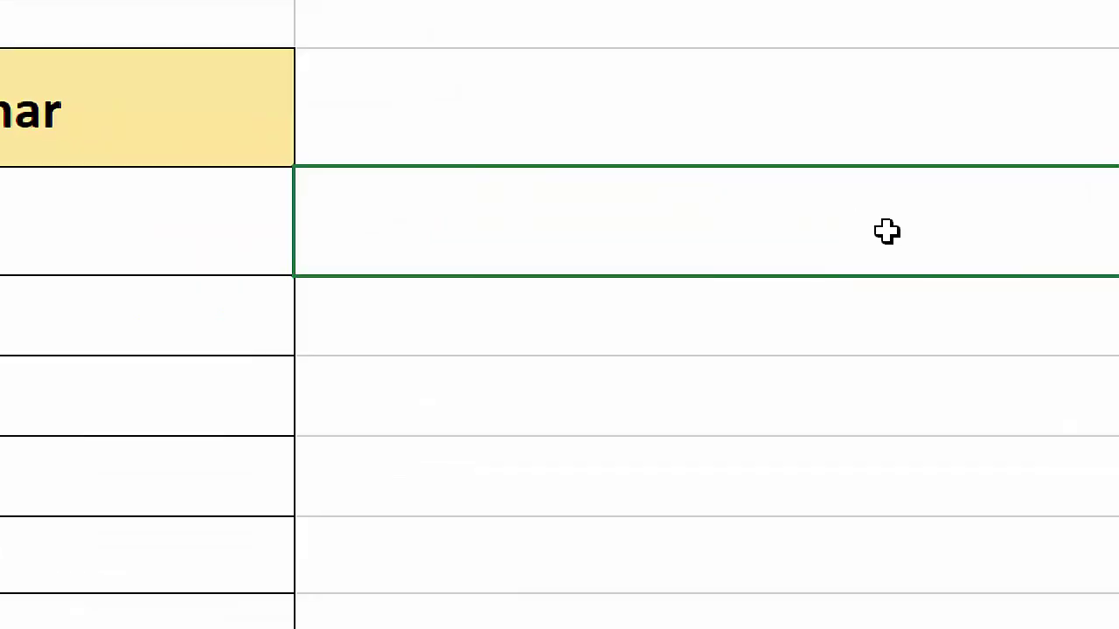
pyautogui.doubleClick(744, 214)
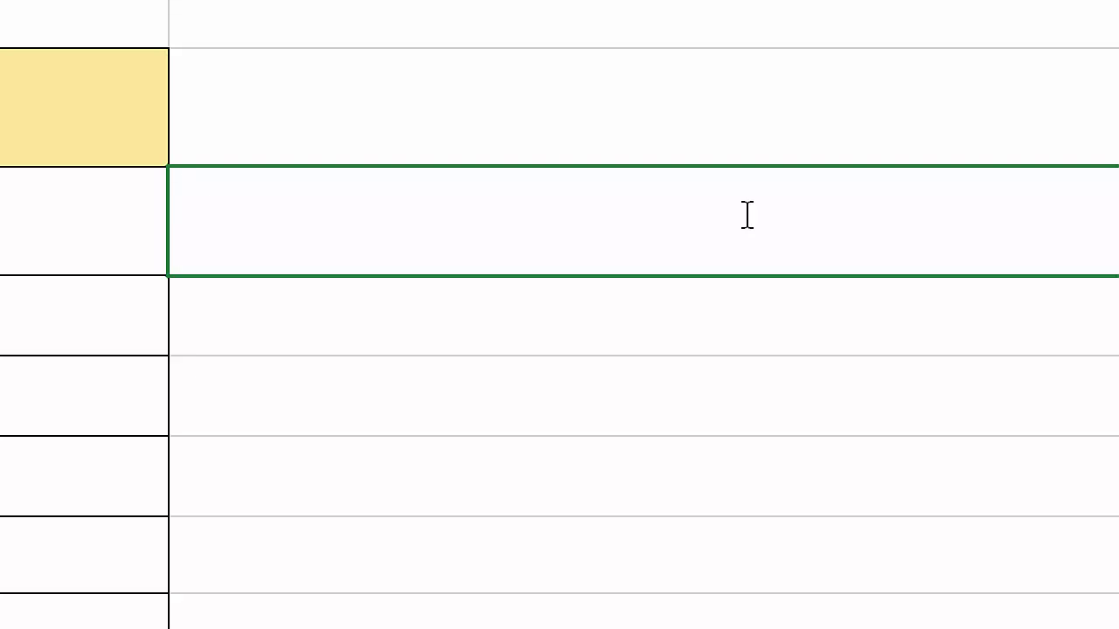
pyautogui.write("'=")
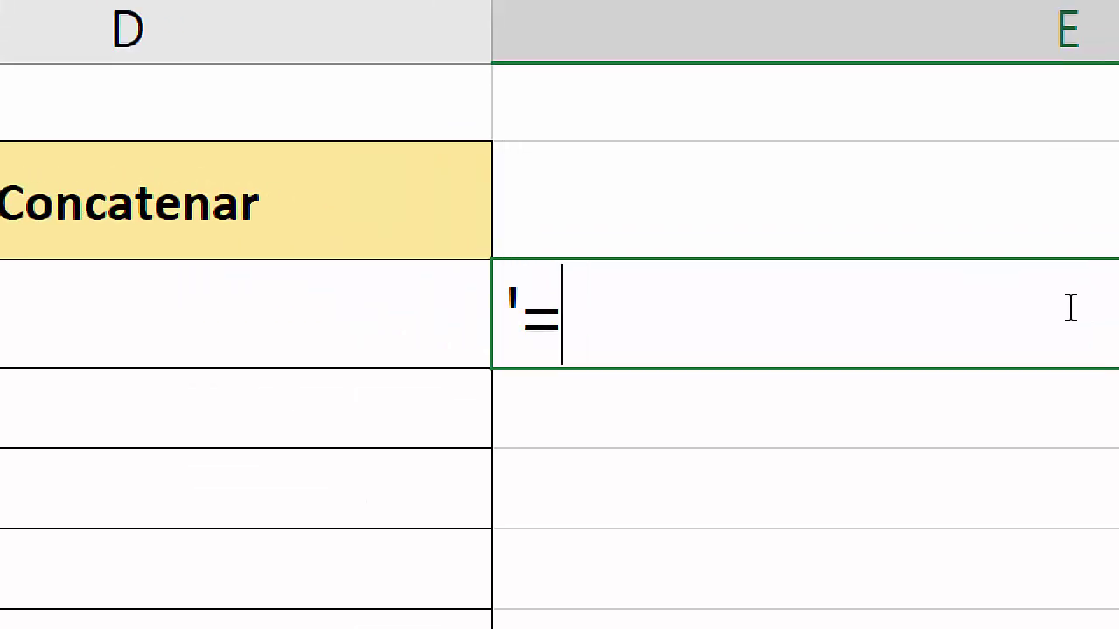
pyautogui.write('CO')
pyautogui.write('NCATE')
pyautogui.write('NAR(')
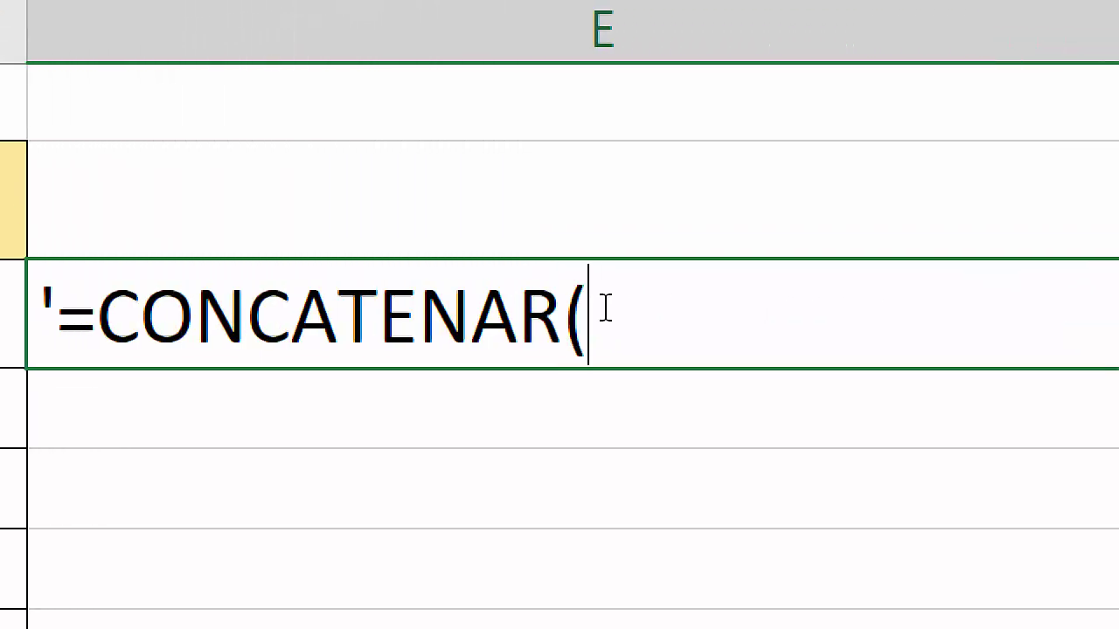
pyautogui.write(')')
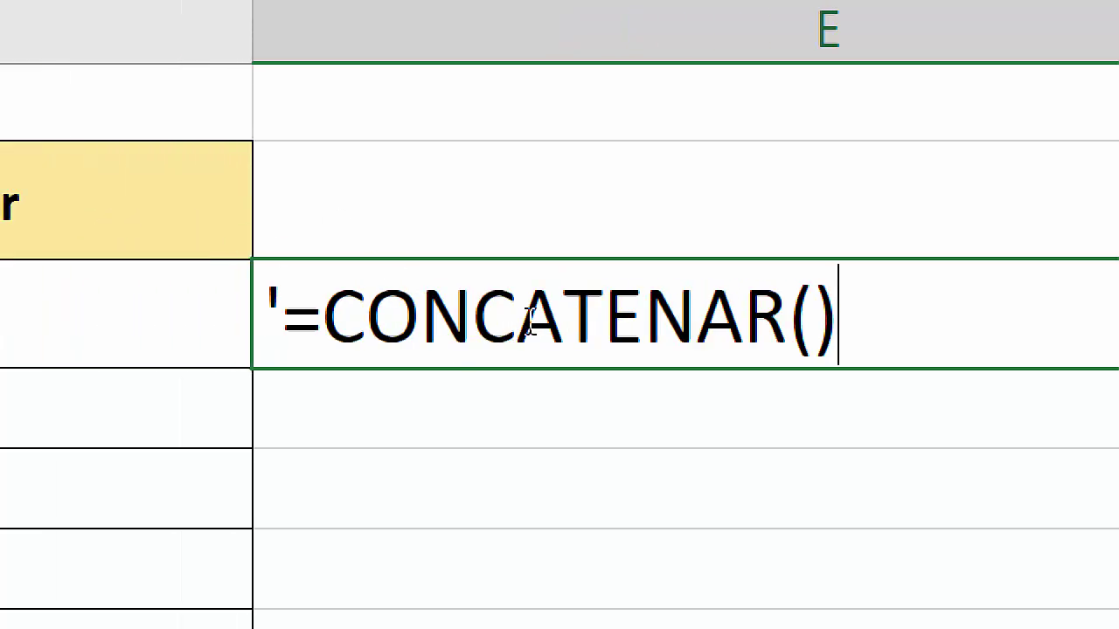
pyautogui.press('Return')
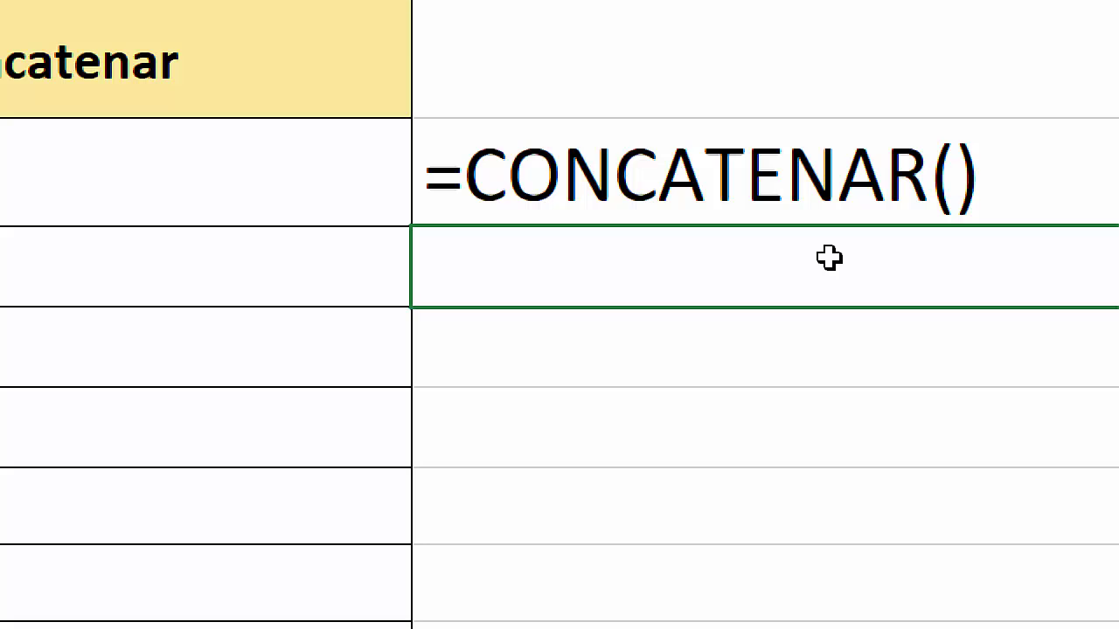
# - Add the text note =TEXTO() in E4 below it
pyautogui.write('=')
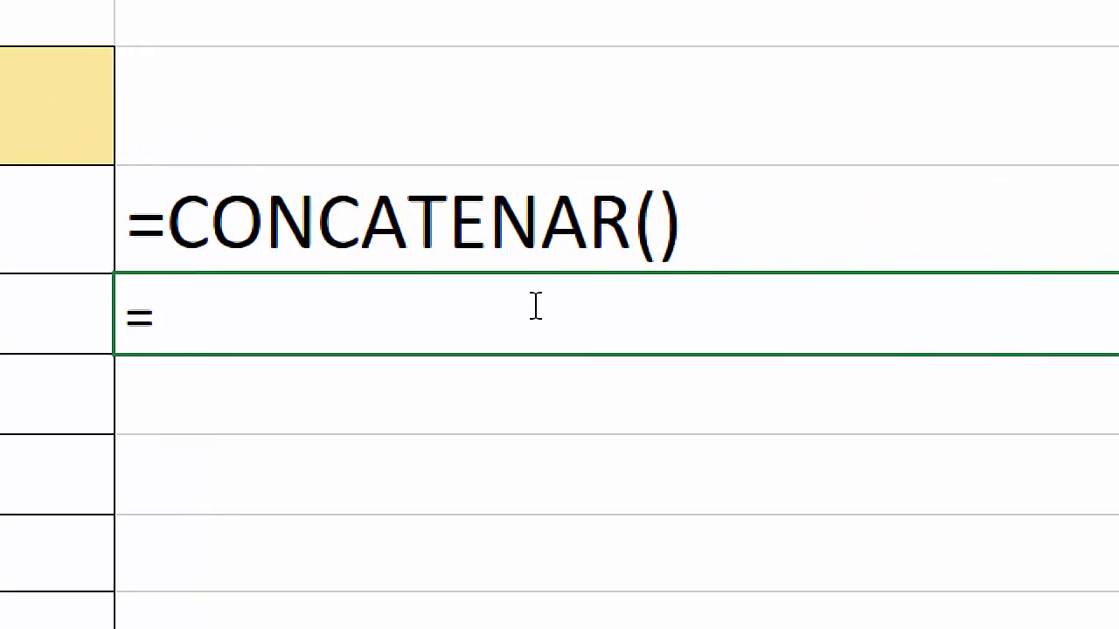
pyautogui.press('BackSpace')
pyautogui.write("'=TEX")
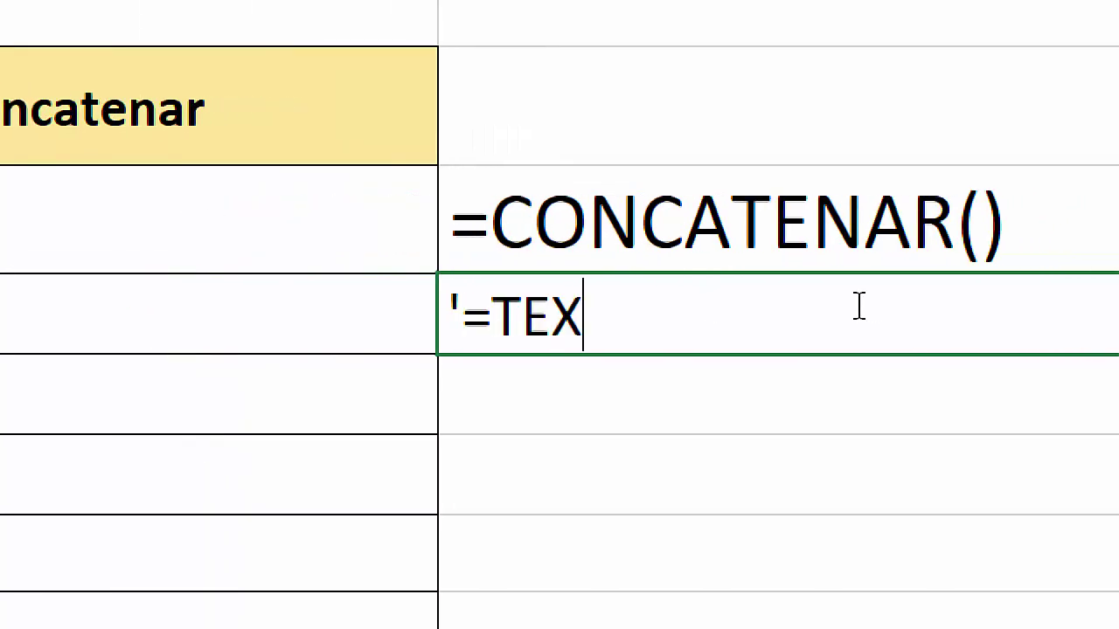
pyautogui.write('TO()')
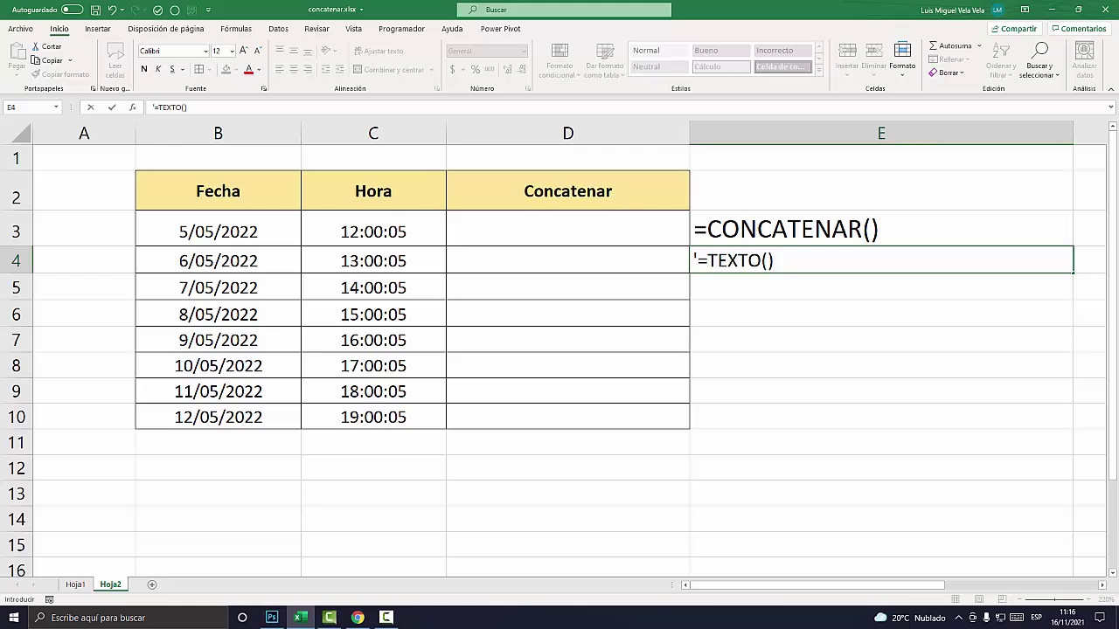
pyautogui.press('Return')
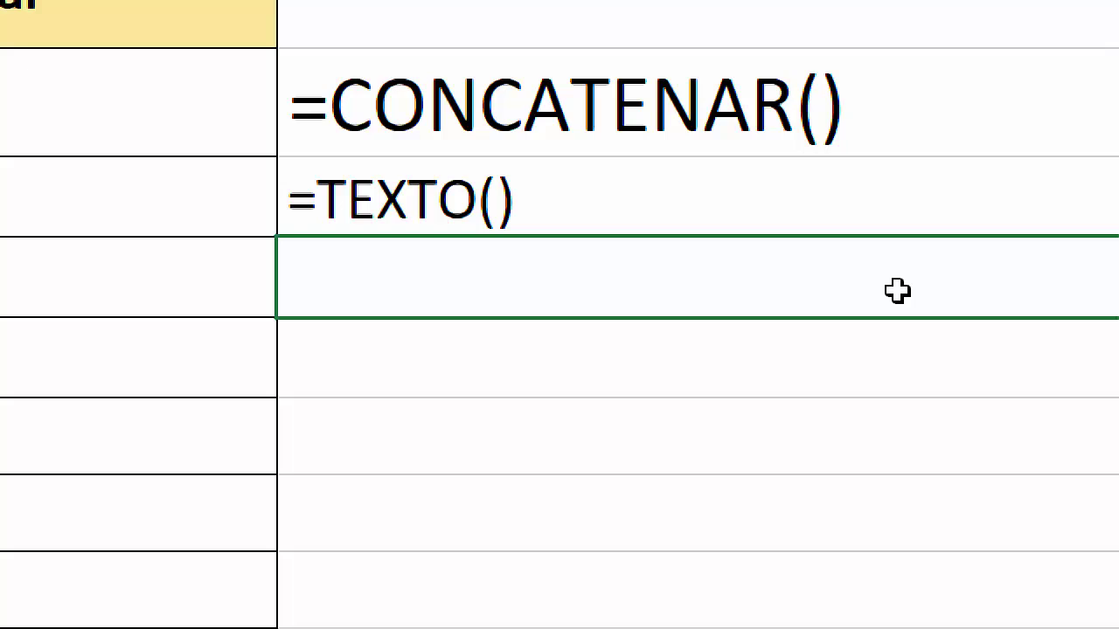
# - Type the date pattern dddd/mmmm/yyyy in E5 and highlight its parts
pyautogui.doubleClick(897, 291)
pyautogui.write('dd')
pyautogui.write('d')
pyautogui.write('d')
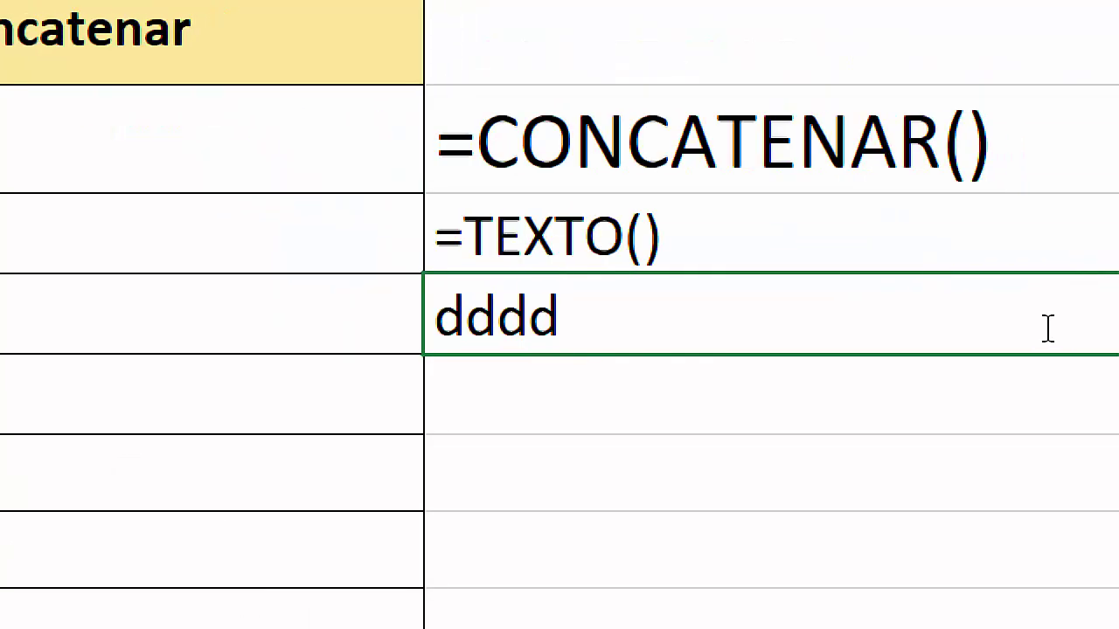
pyautogui.write('/')
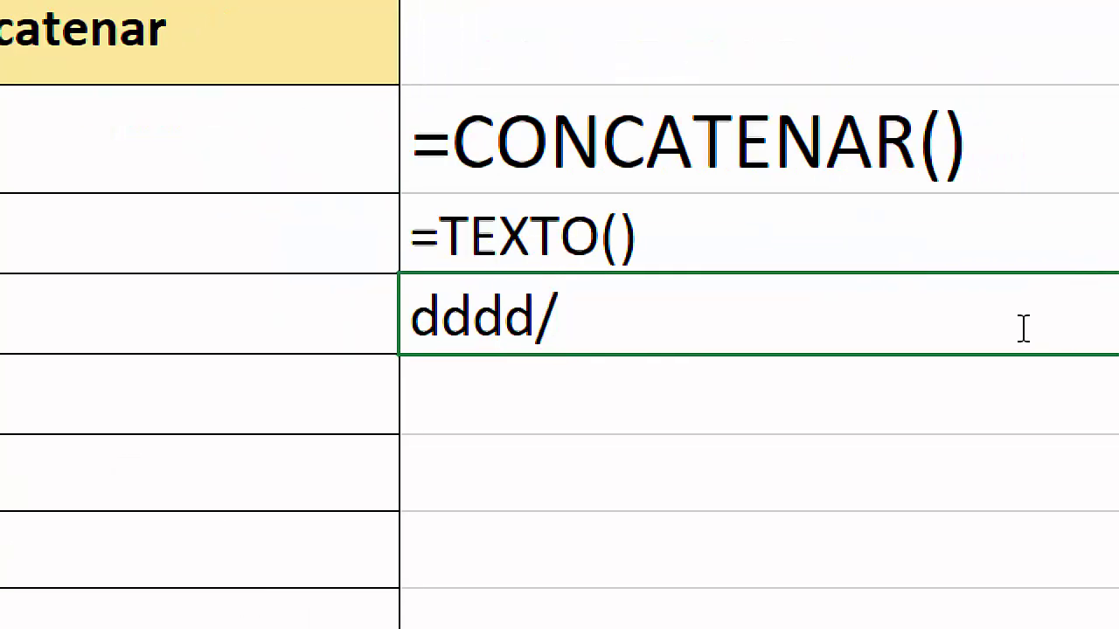
pyautogui.write('mmmm')
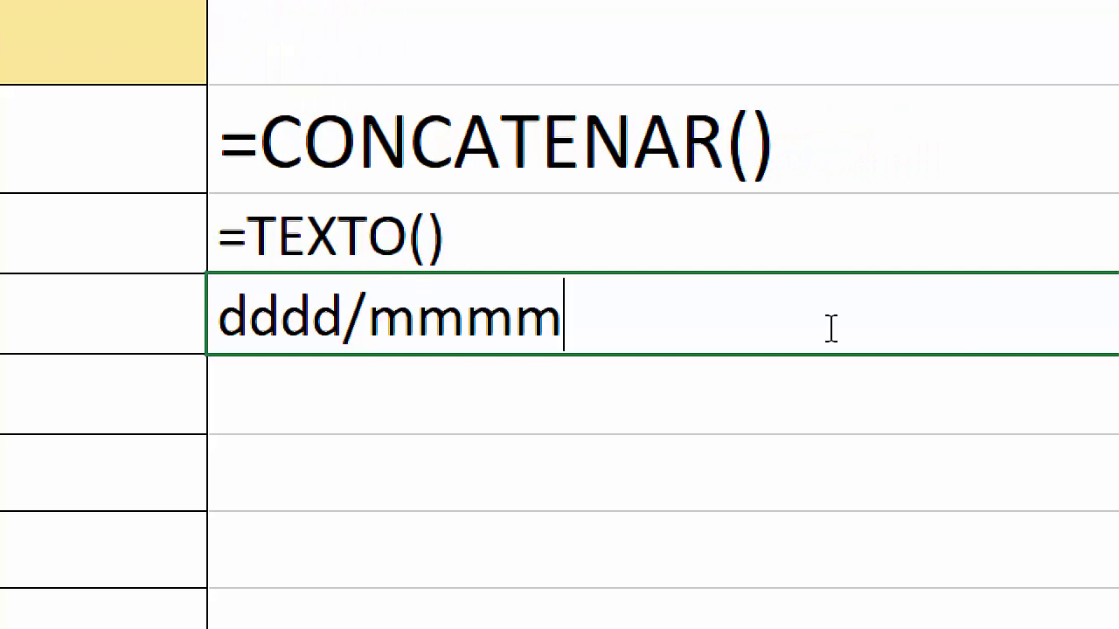
pyautogui.write('/yy')
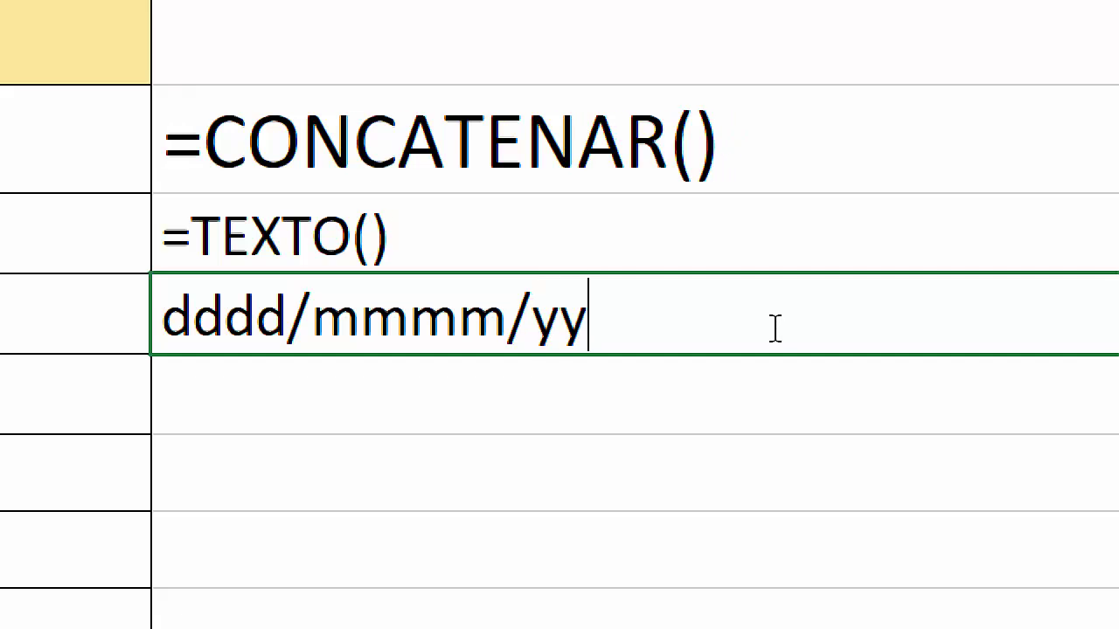
pyautogui.write('yy')
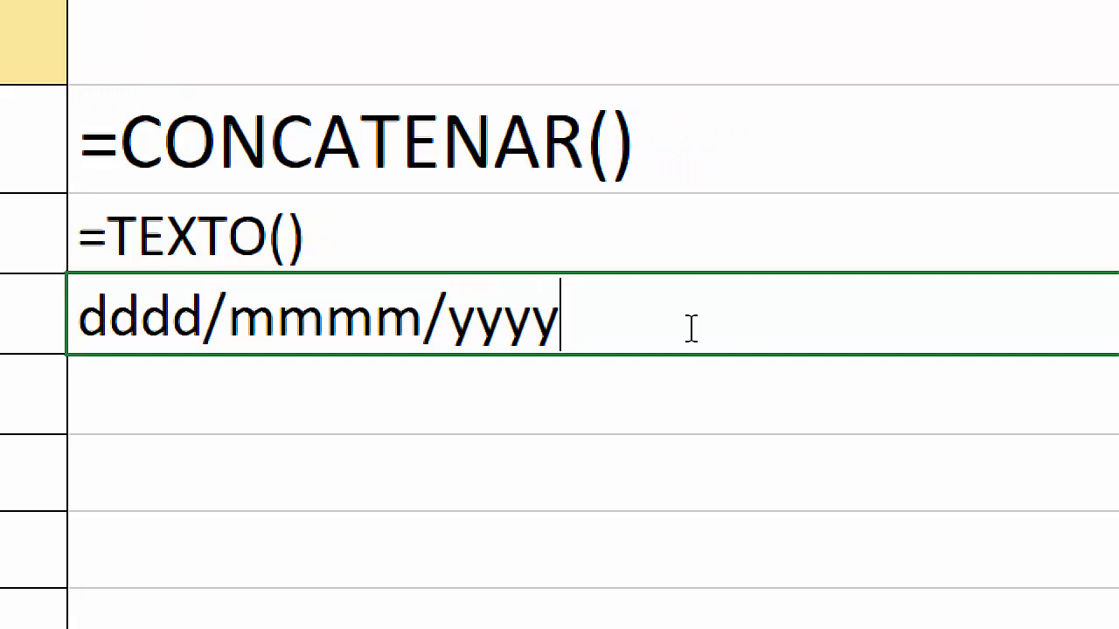
pyautogui.moveTo(590, 303); pyautogui.dragTo(133, 312)
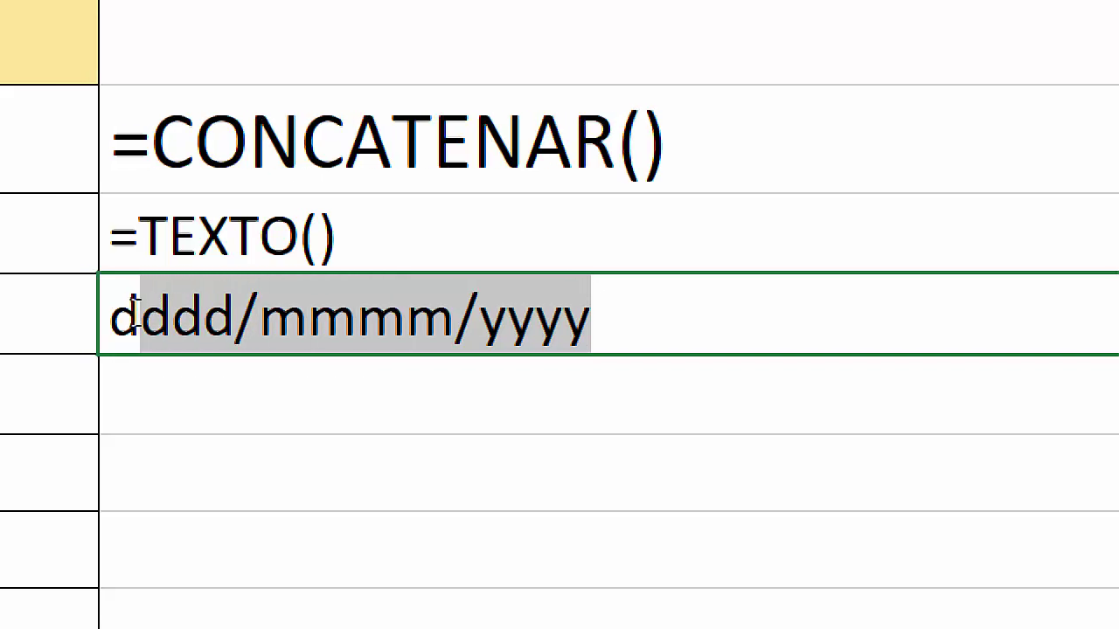
pyautogui.click(141, 312)
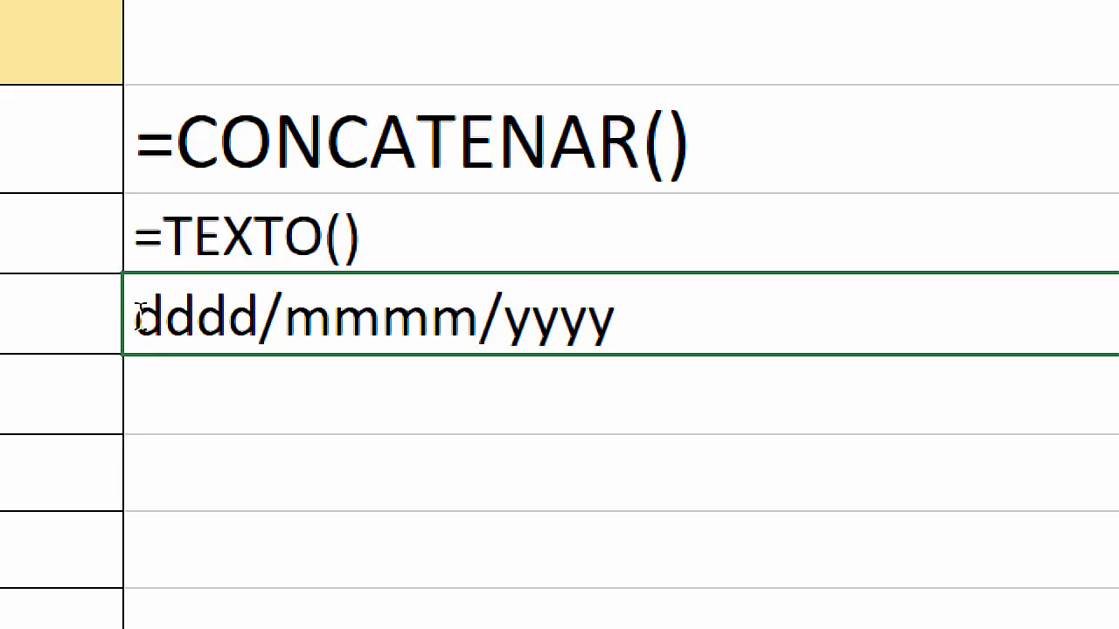
pyautogui.moveTo(137, 312); pyautogui.dragTo(261, 319)
pyautogui.click(292, 319)
pyautogui.moveTo(135, 312); pyautogui.dragTo(617, 311)
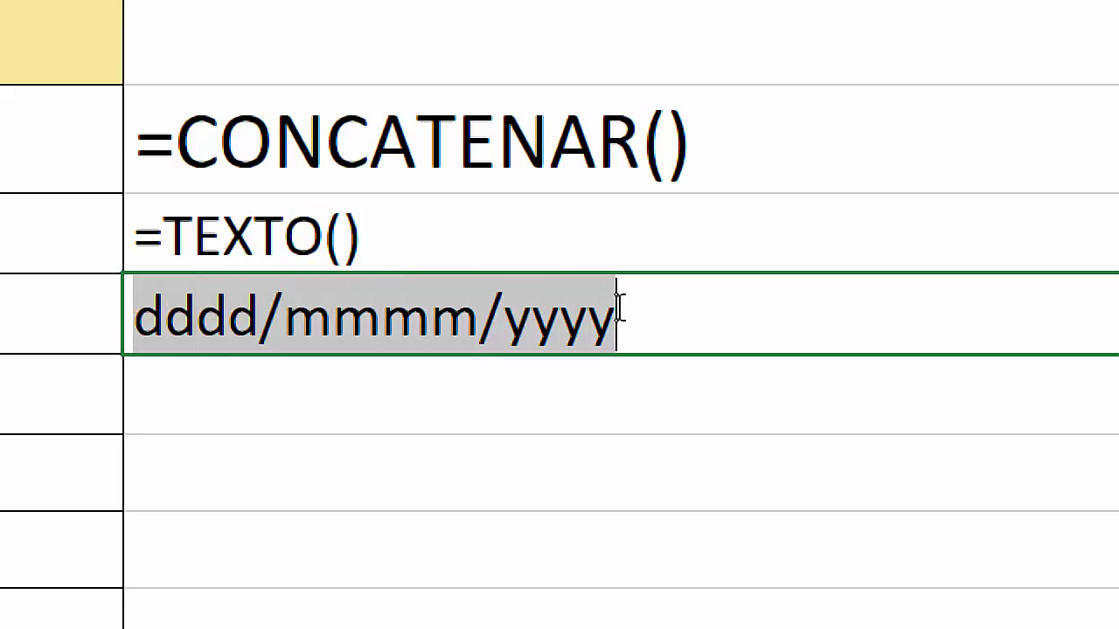
pyautogui.click(528, 398)
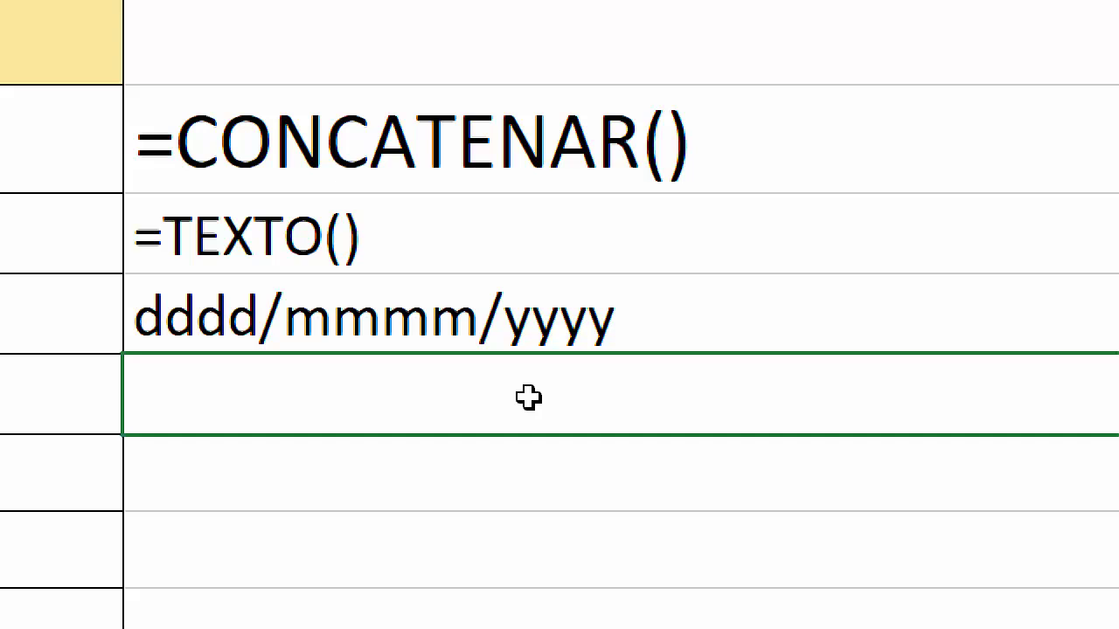
# - Add the time pattern hh:mm:ss as a note in E6
pyautogui.doubleClick(528, 397)
pyautogui.write('hh')
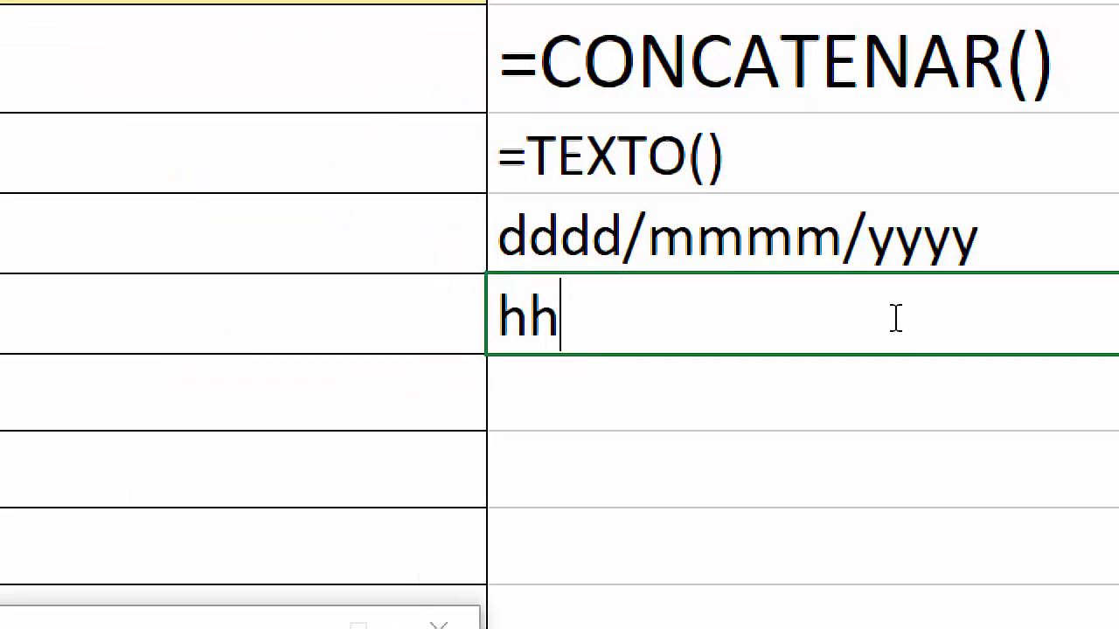
pyautogui.write(':')
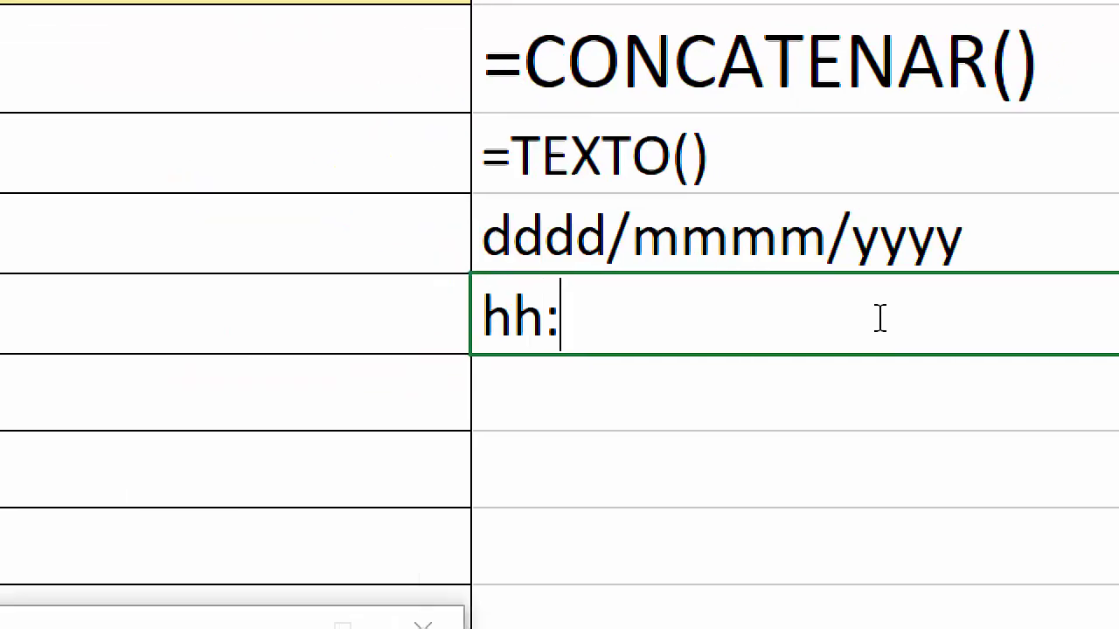
pyautogui.write('mm')
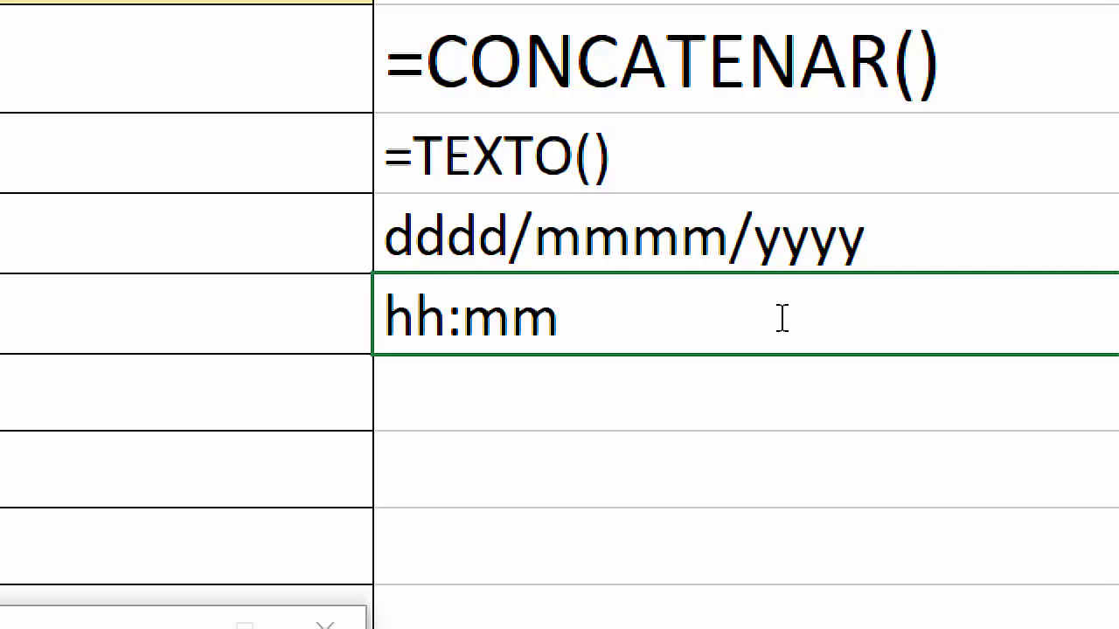
pyautogui.write(':')
pyautogui.write('ss')
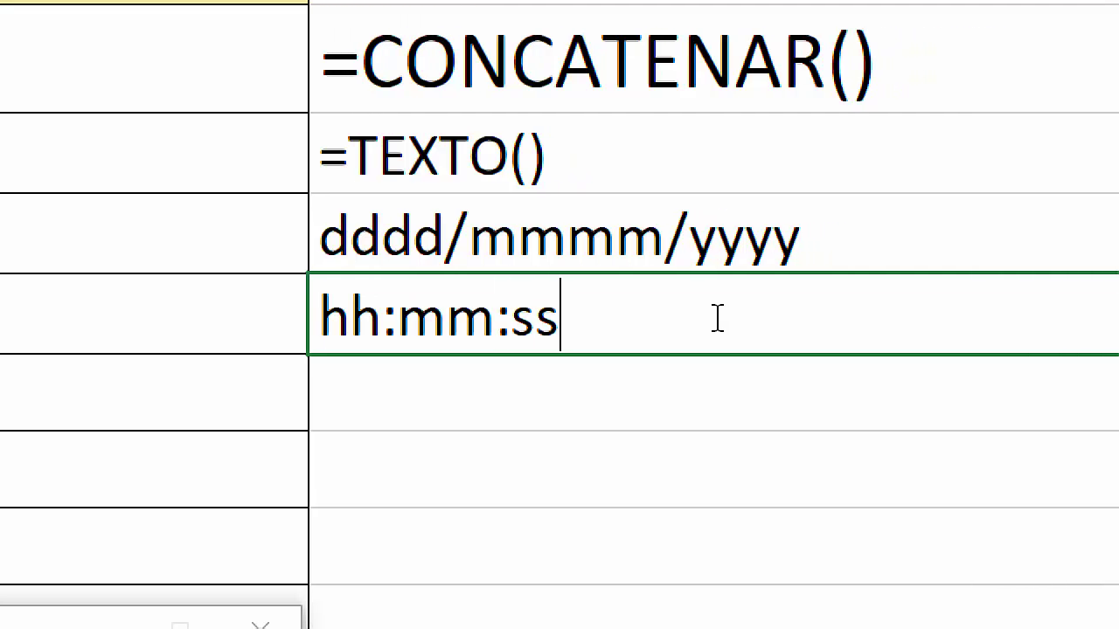
pyautogui.press('Return')
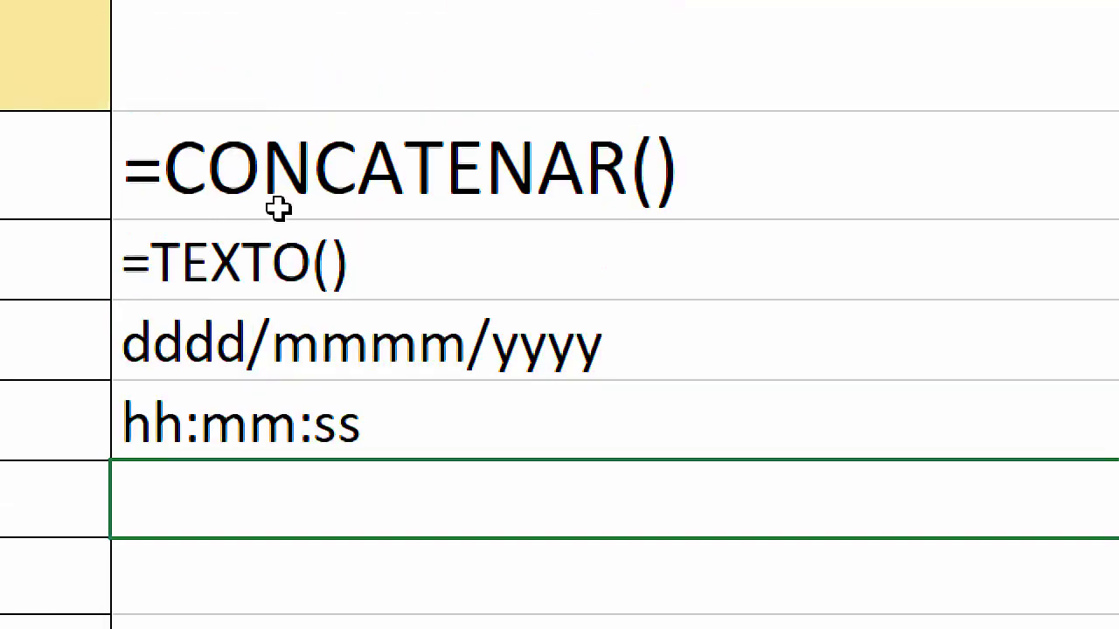
# - Review the =TEXTO(), date pattern and time pattern notes without changing them
pyautogui.doubleClick(537, 255)
pyautogui.press('Escape')
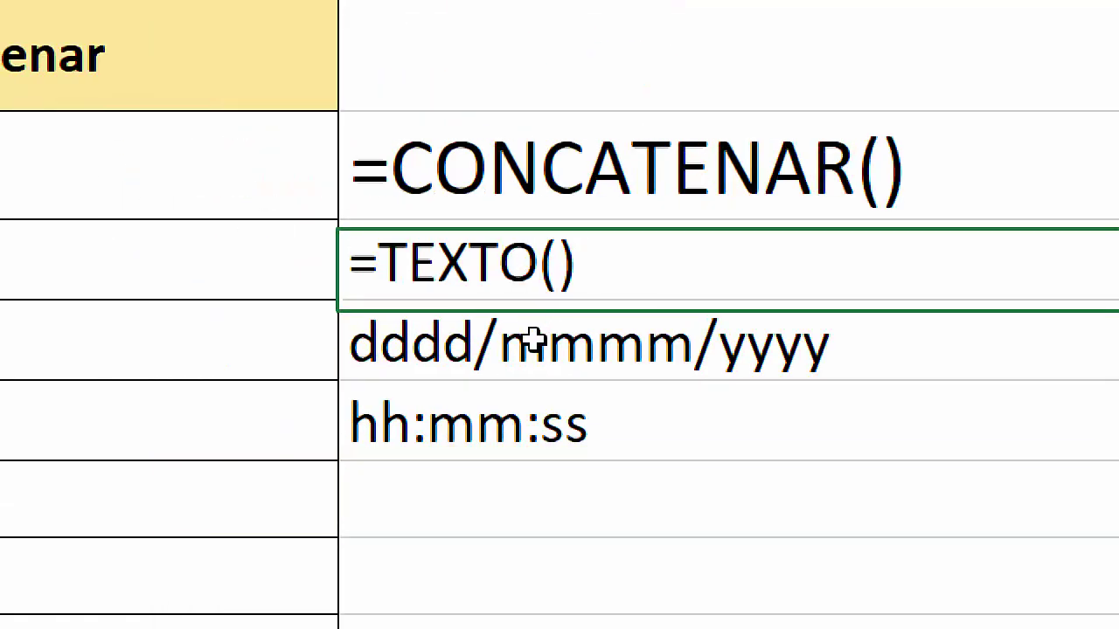
pyautogui.doubleClick(555, 337)
pyautogui.moveTo(826, 345); pyautogui.dragTo(350, 346)
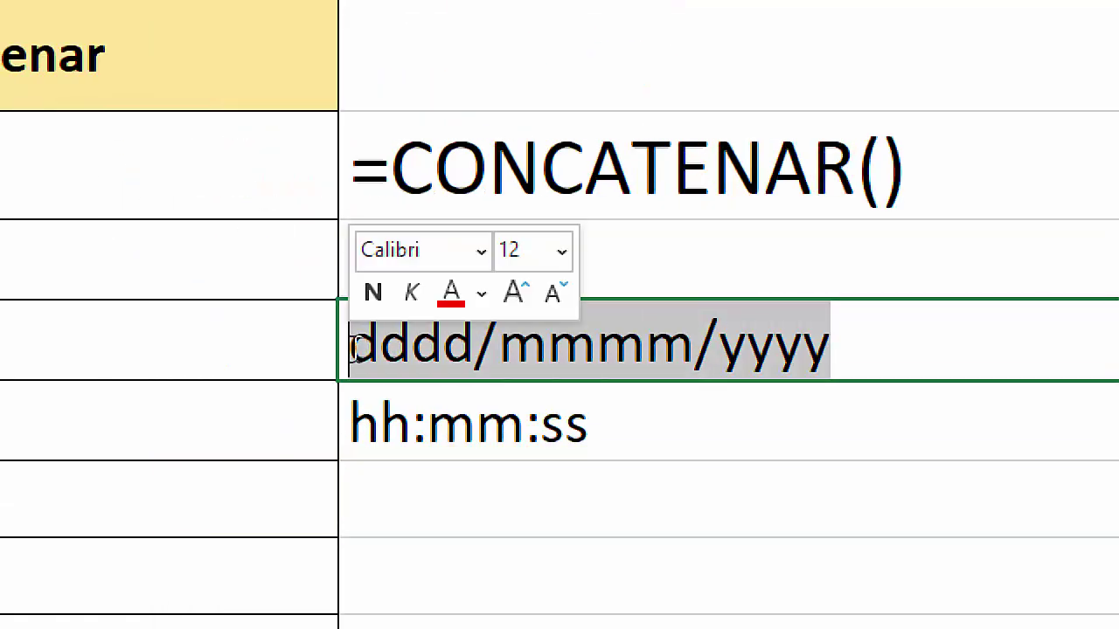
pyautogui.click(474, 400)
pyautogui.doubleClick(512, 403)
pyautogui.moveTo(524, 420); pyautogui.dragTo(371, 429)
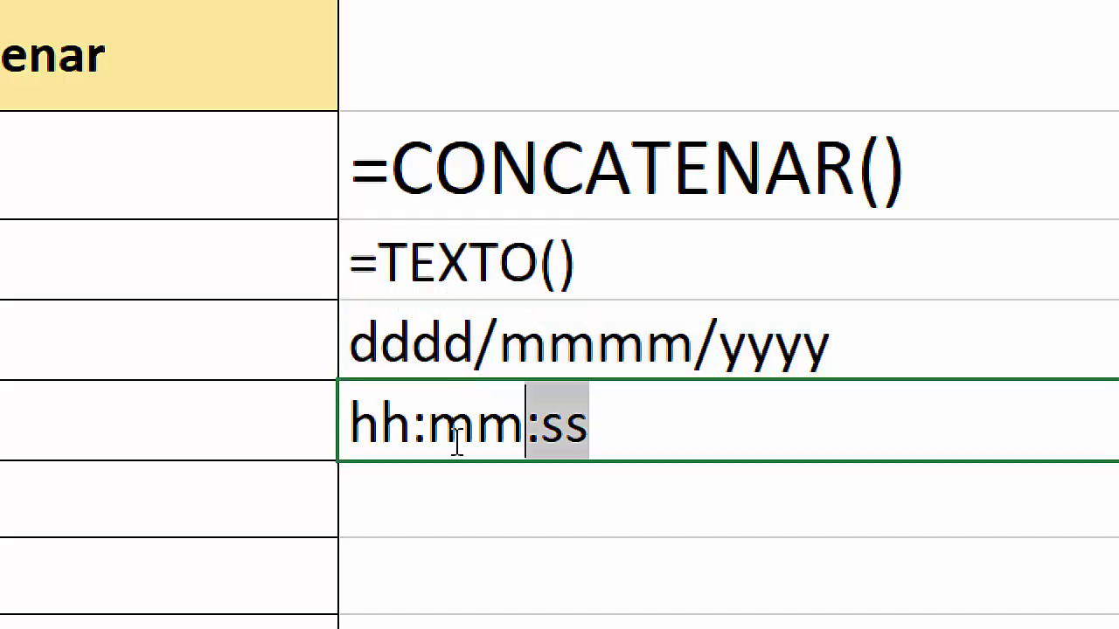
pyautogui.press('Escape')
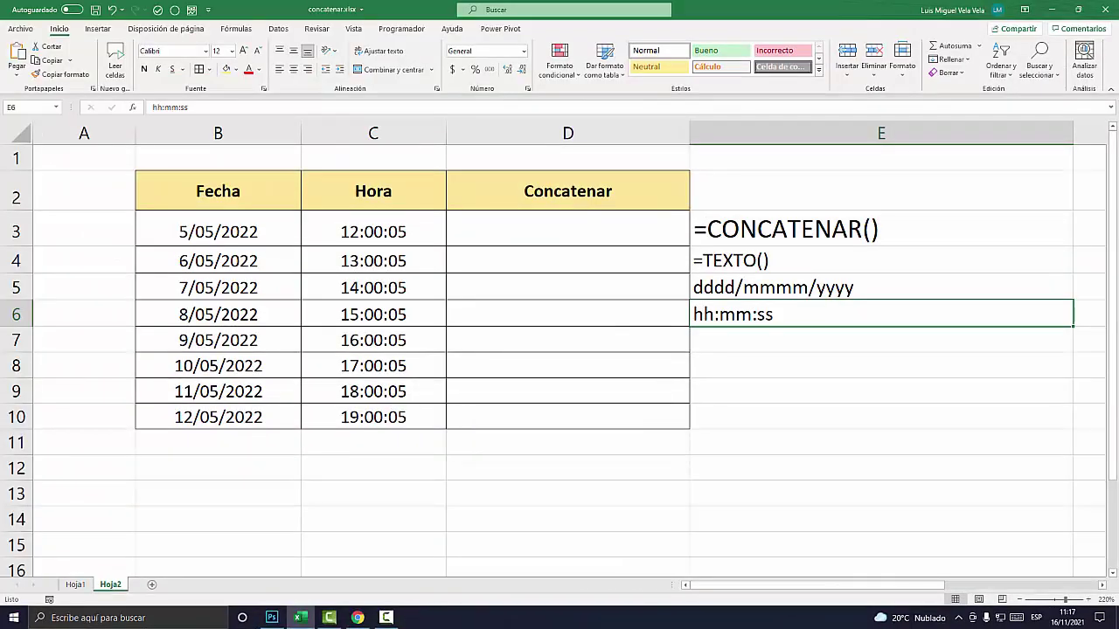
# - Make the notes in E3:E6 bold, centred and 18 pt, then return to D3
pyautogui.click(568, 229)
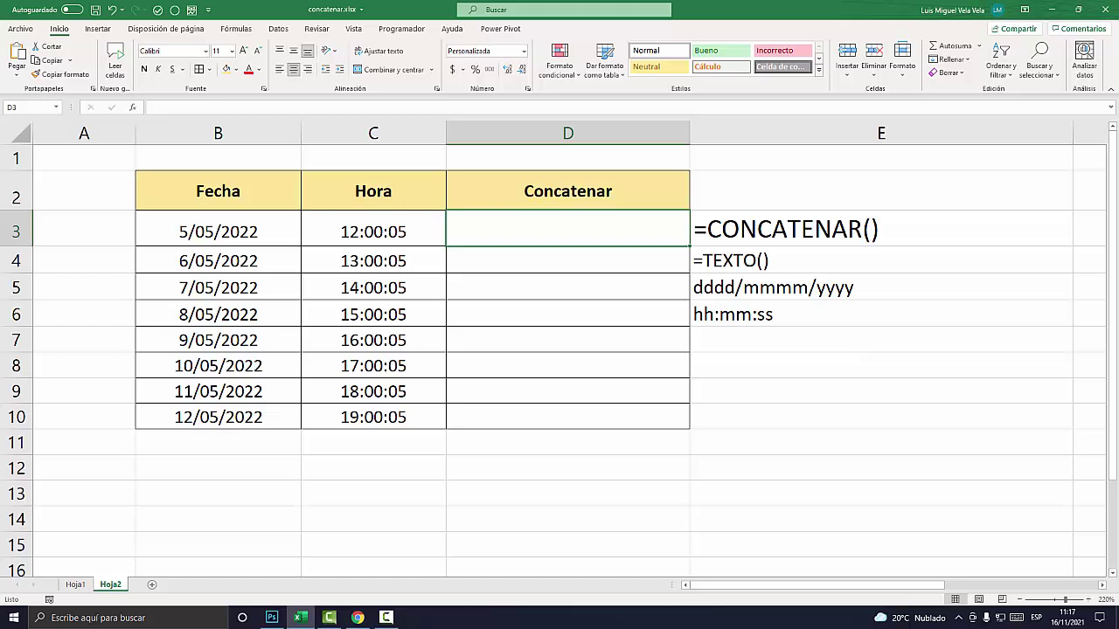
pyautogui.moveTo(881, 229); pyautogui.dragTo(881, 313)
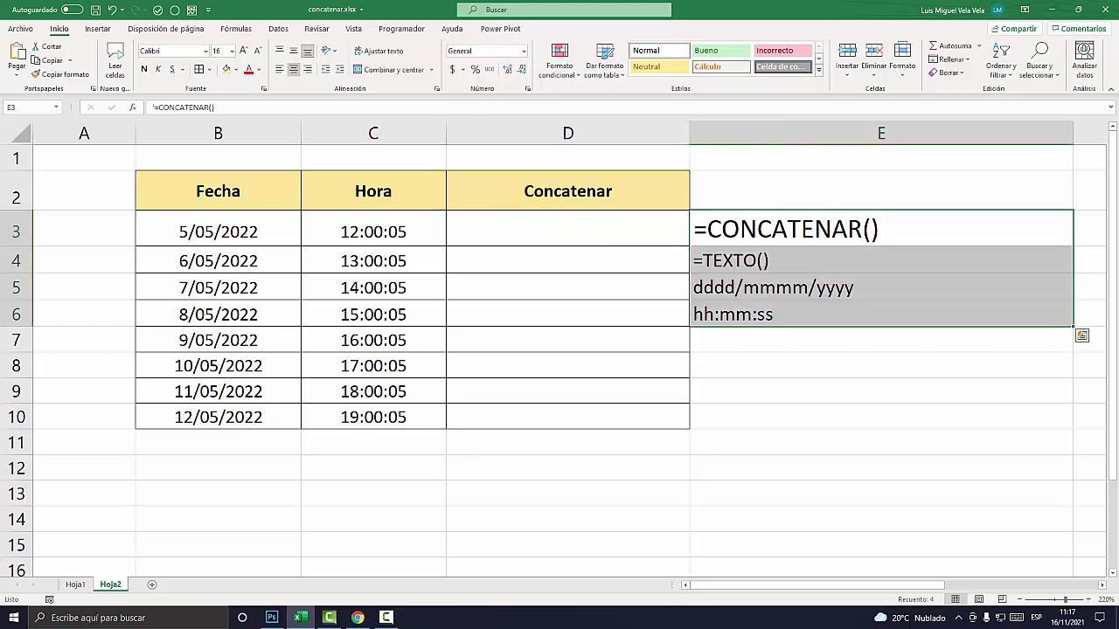
pyautogui.hotkey('ctrl', 'shift', '>')
pyautogui.hotkey('ctrl', 'n')
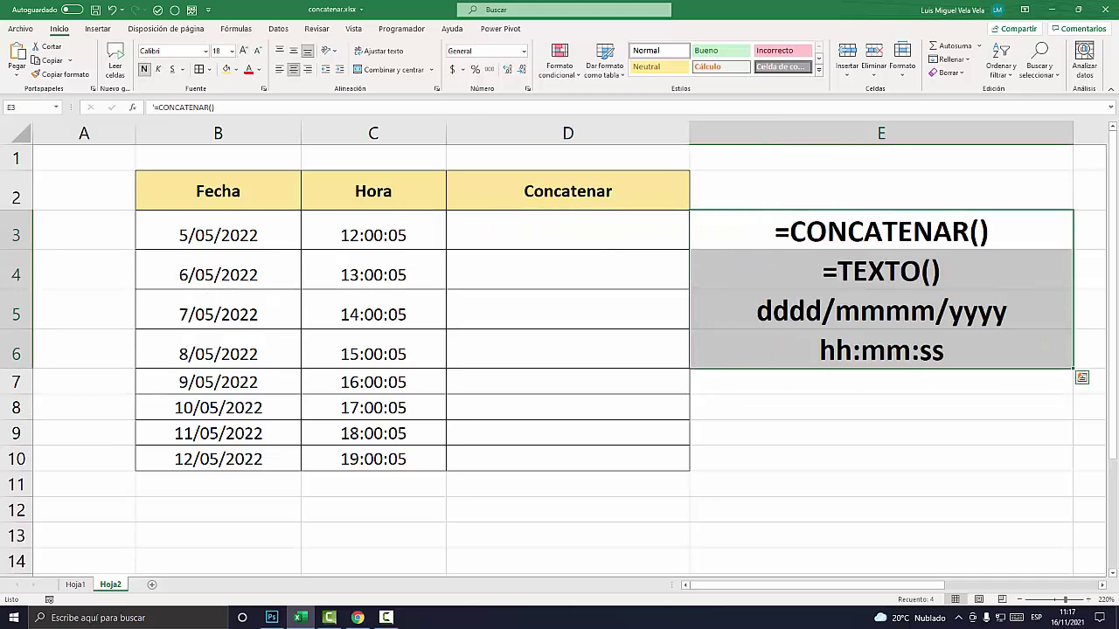
pyautogui.click(567, 230)
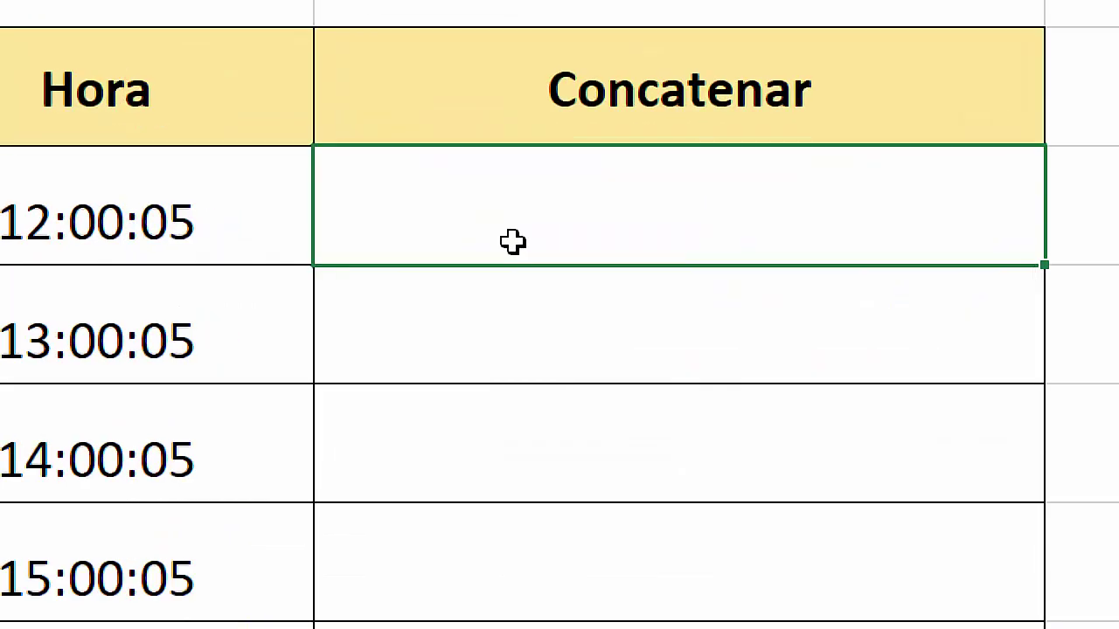
# - Enter =B3+C3 in D3 so it shows 5/05/2022 12:00
pyautogui.write('=')
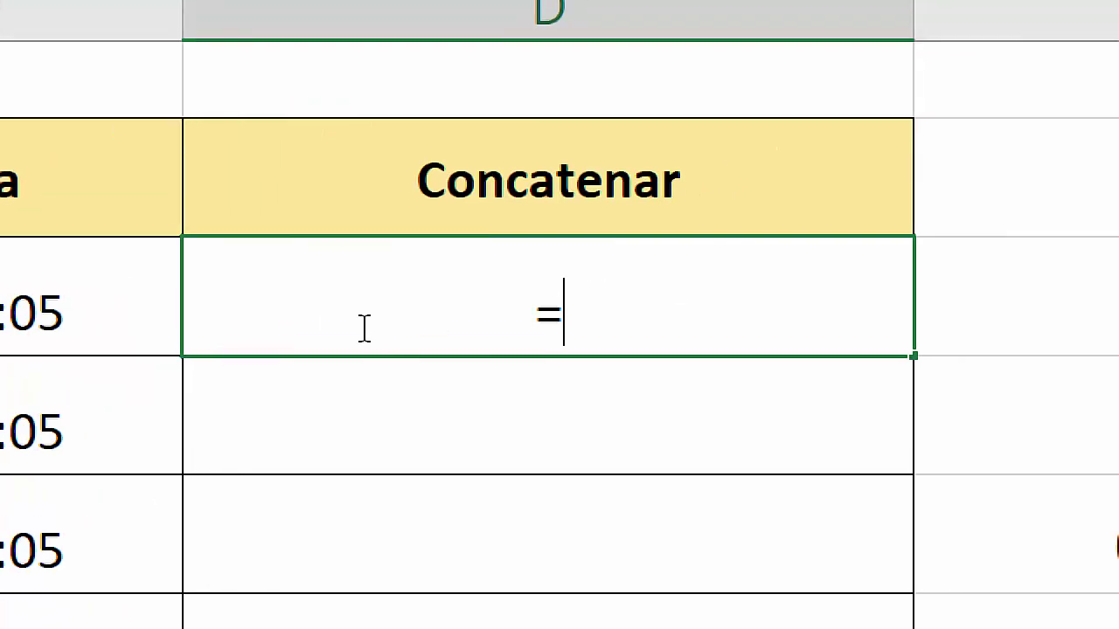
pyautogui.click(299, 296)
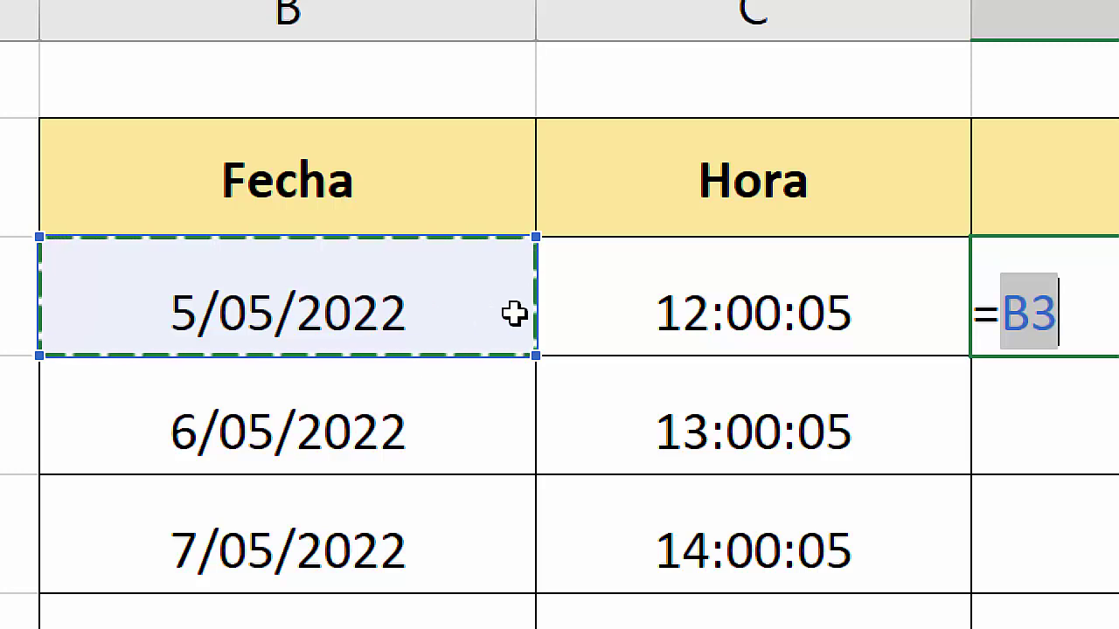
pyautogui.click(879, 324)
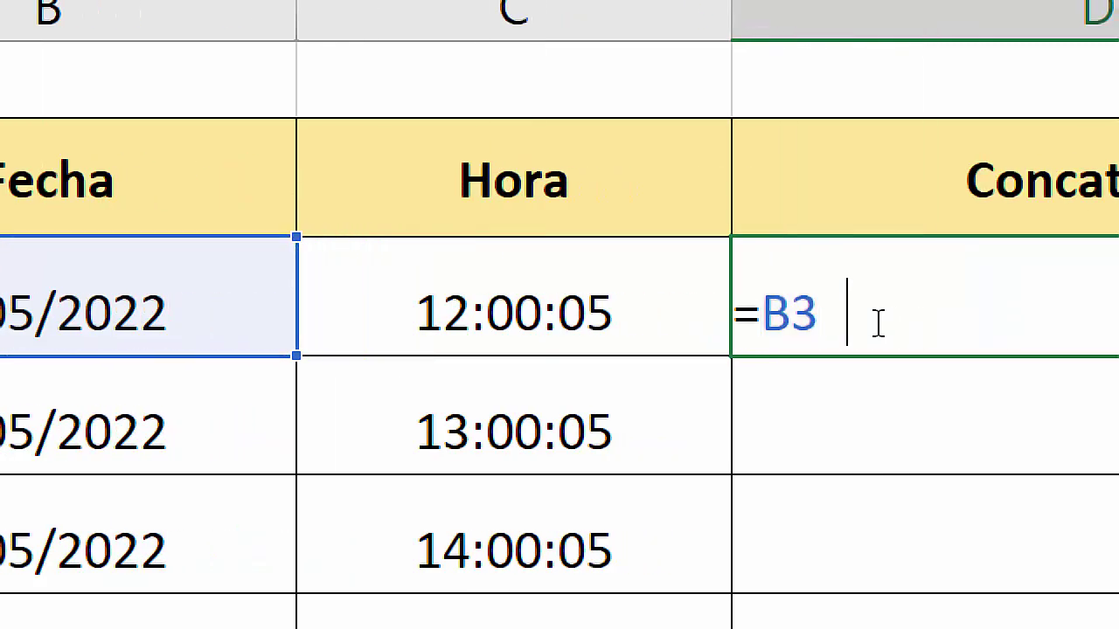
pyautogui.write('+')
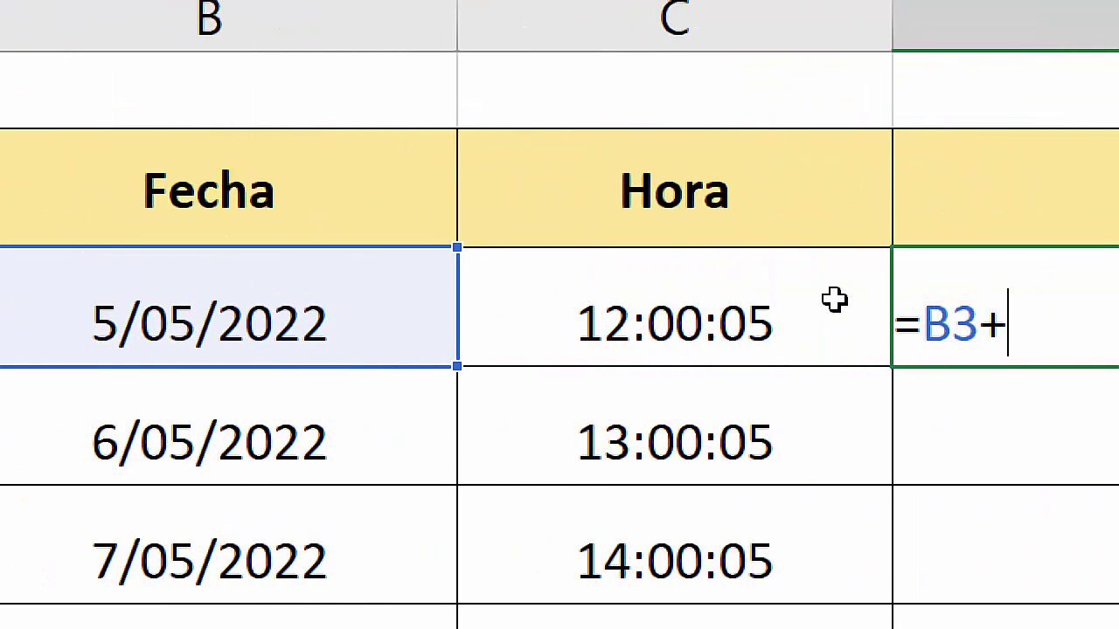
pyautogui.click(817, 315)
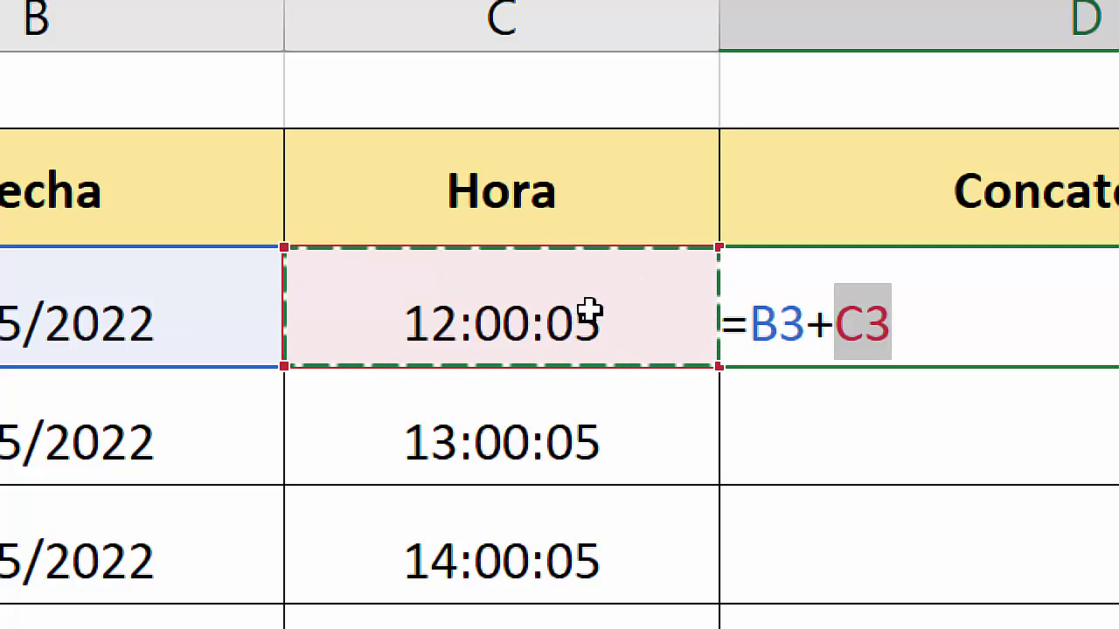
pyautogui.press('Return')
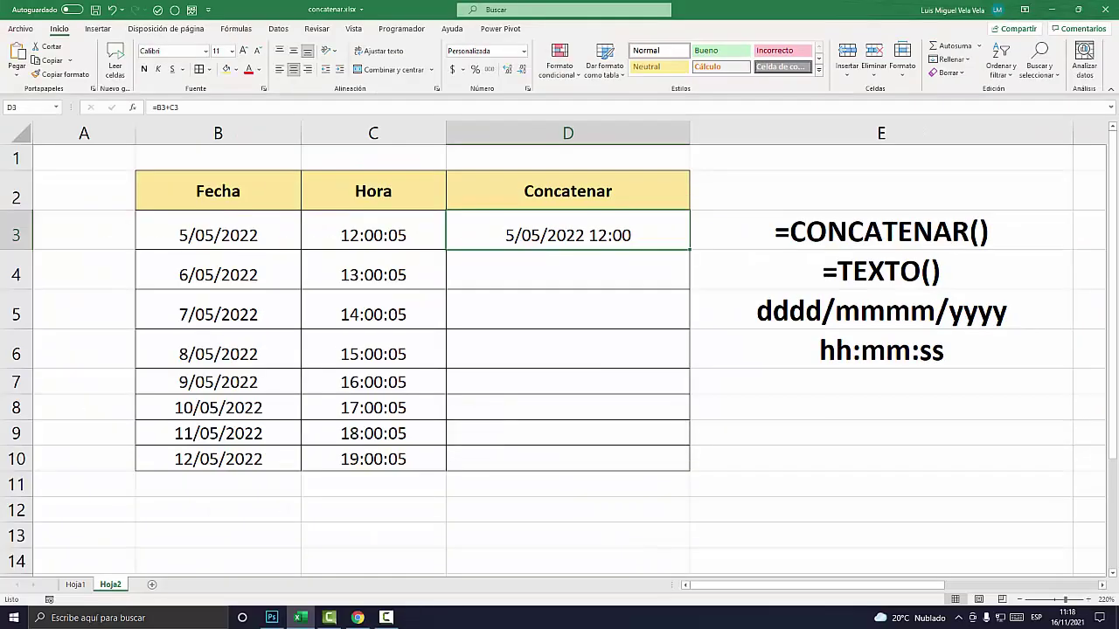
# - In Formato de celdas, edit D3's custom format code to dddd/mmmm/yyyy hh:mm:ss
pyautogui.rightClick(577, 230)
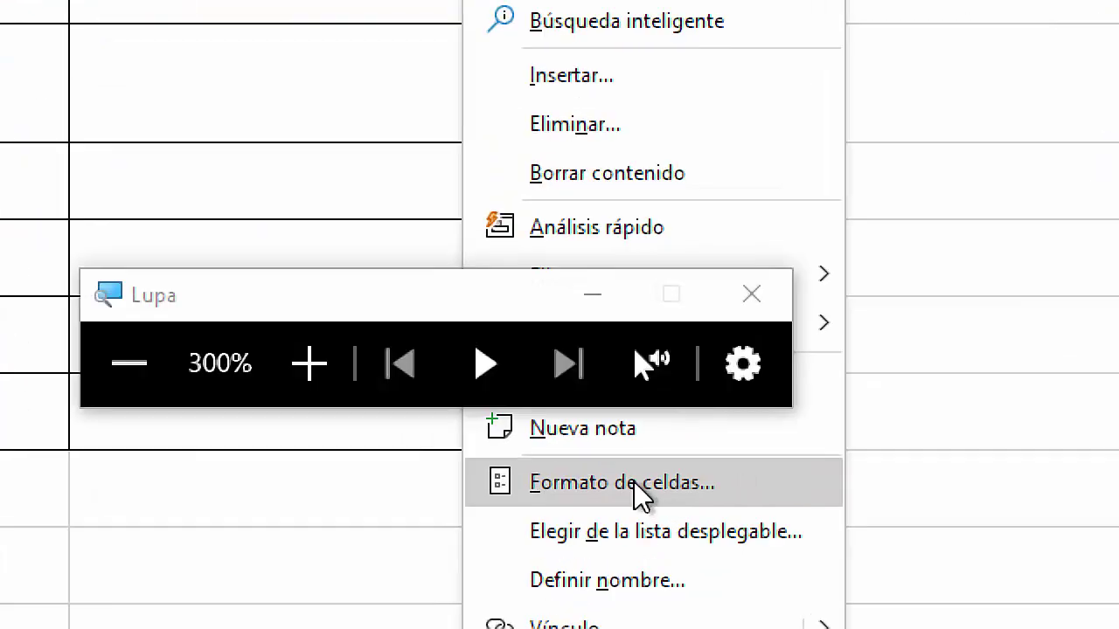
pyautogui.click(640, 481)
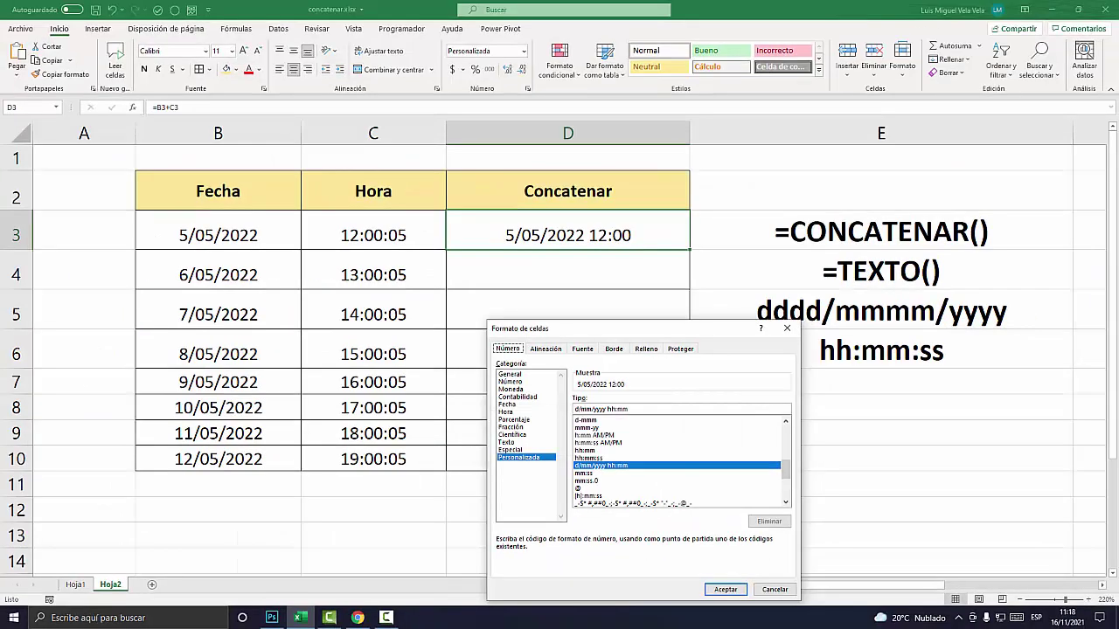
pyautogui.moveTo(586, 330); pyautogui.dragTo(422, 140)
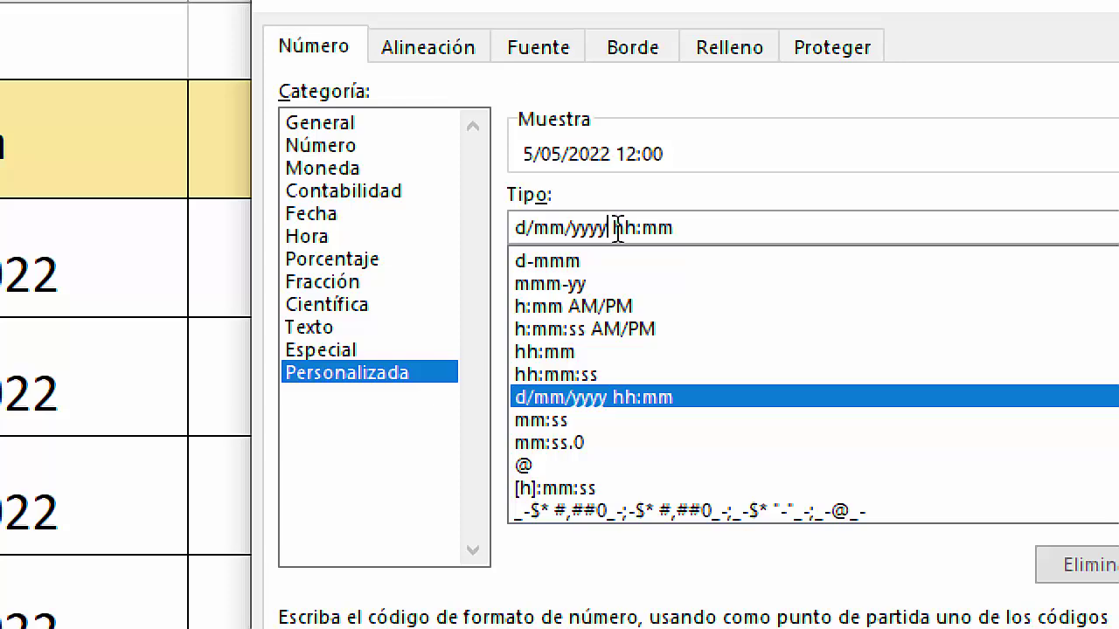
pyautogui.click(528, 227)
pyautogui.moveTo(620, 39); pyautogui.dragTo(262, 79)
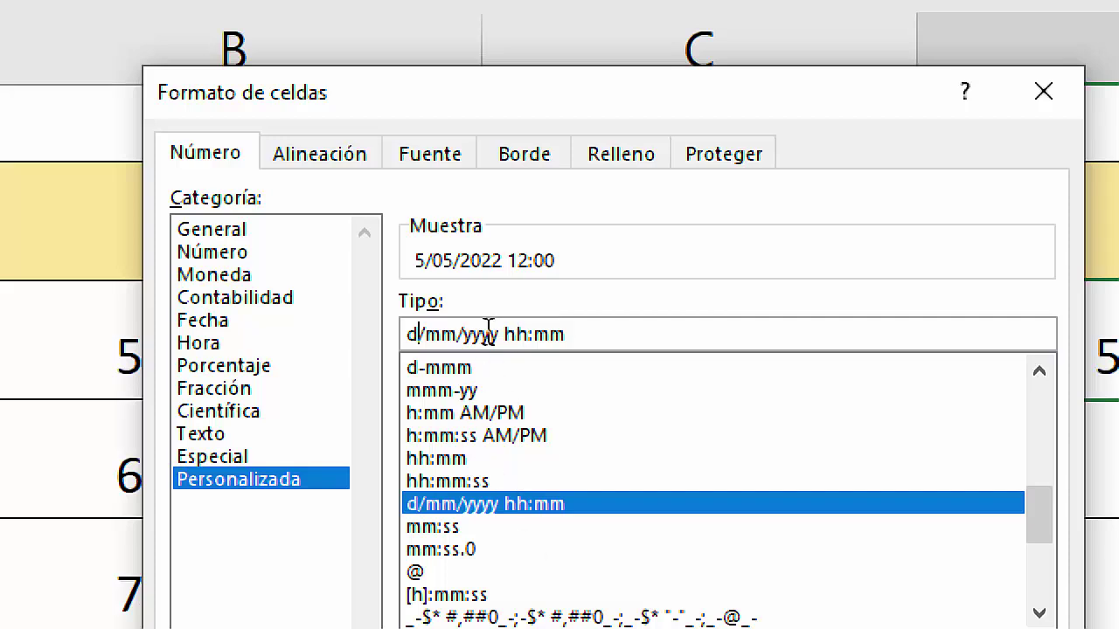
pyautogui.write('d')
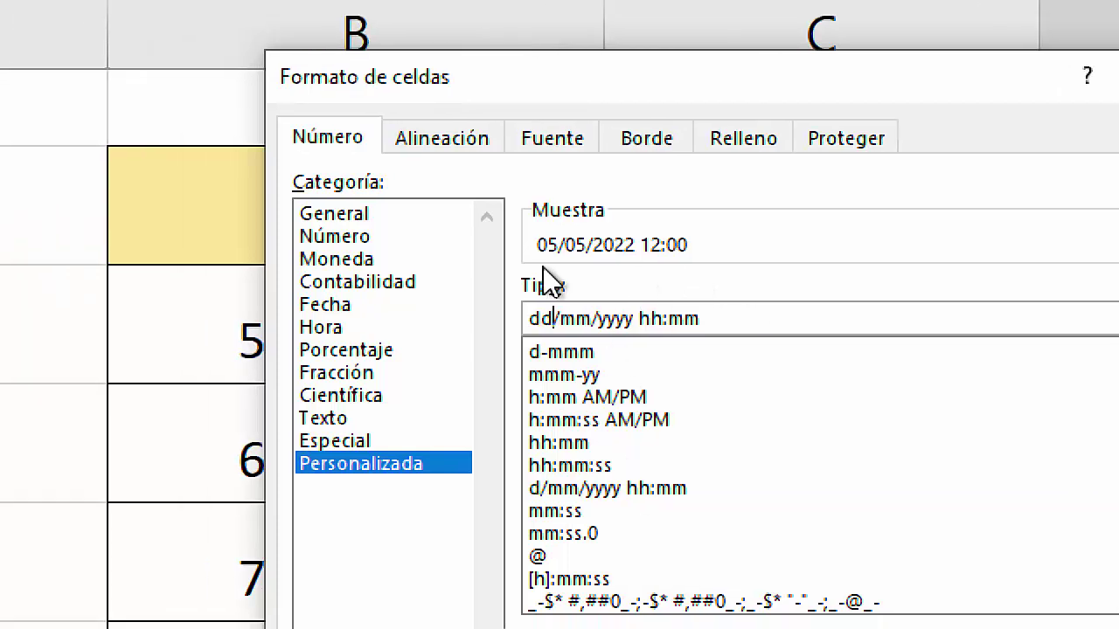
pyautogui.write('d')
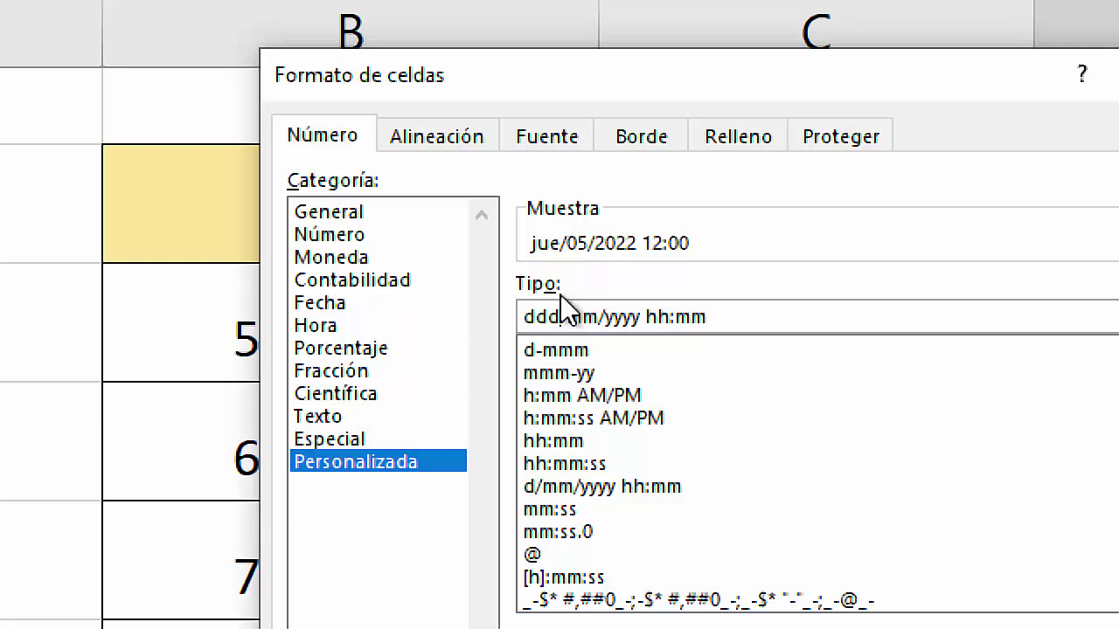
pyautogui.write('d')
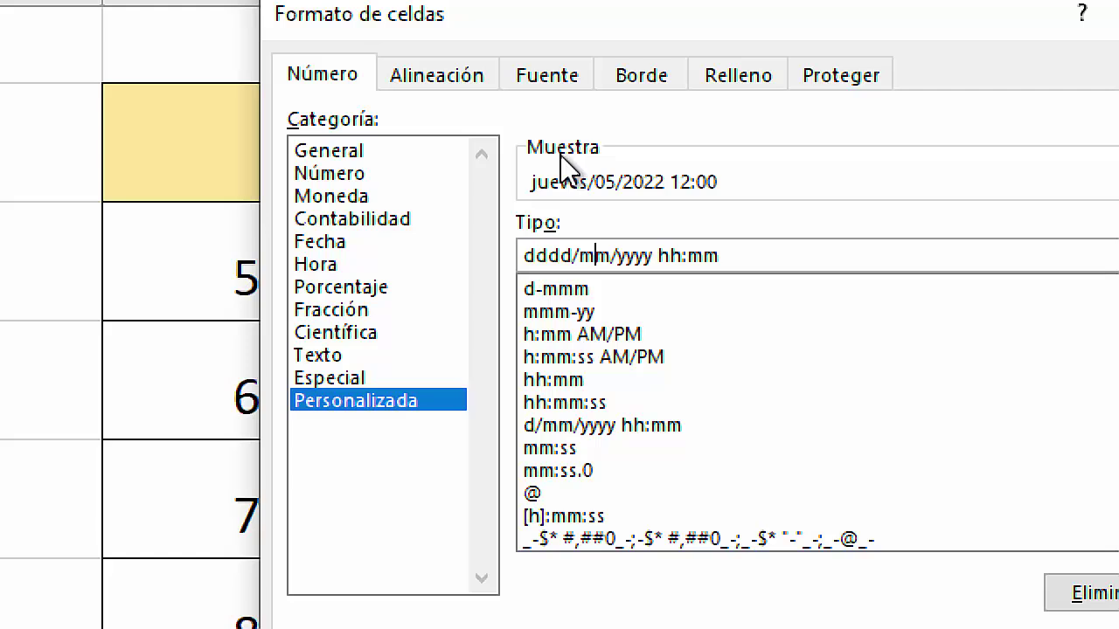
pyautogui.write('m')
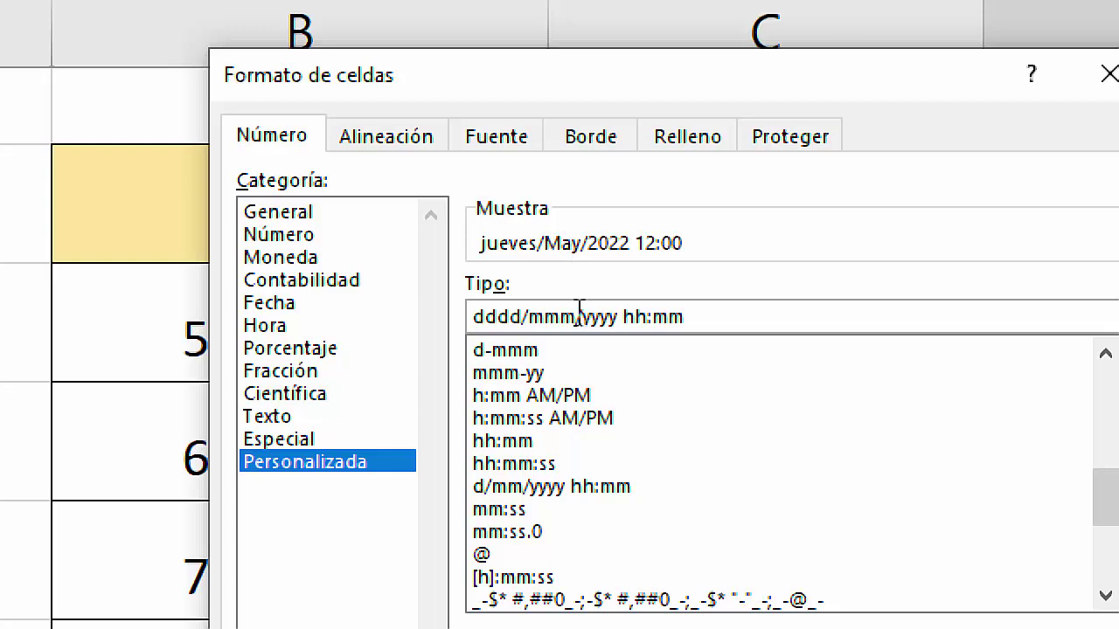
pyautogui.write('m')
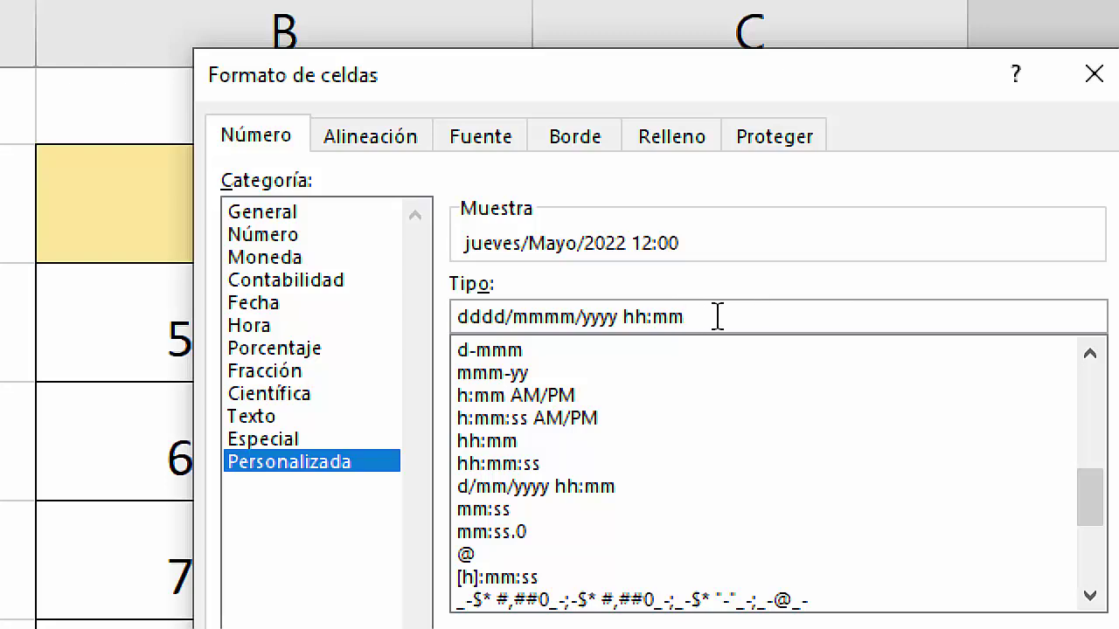
pyautogui.write(':')
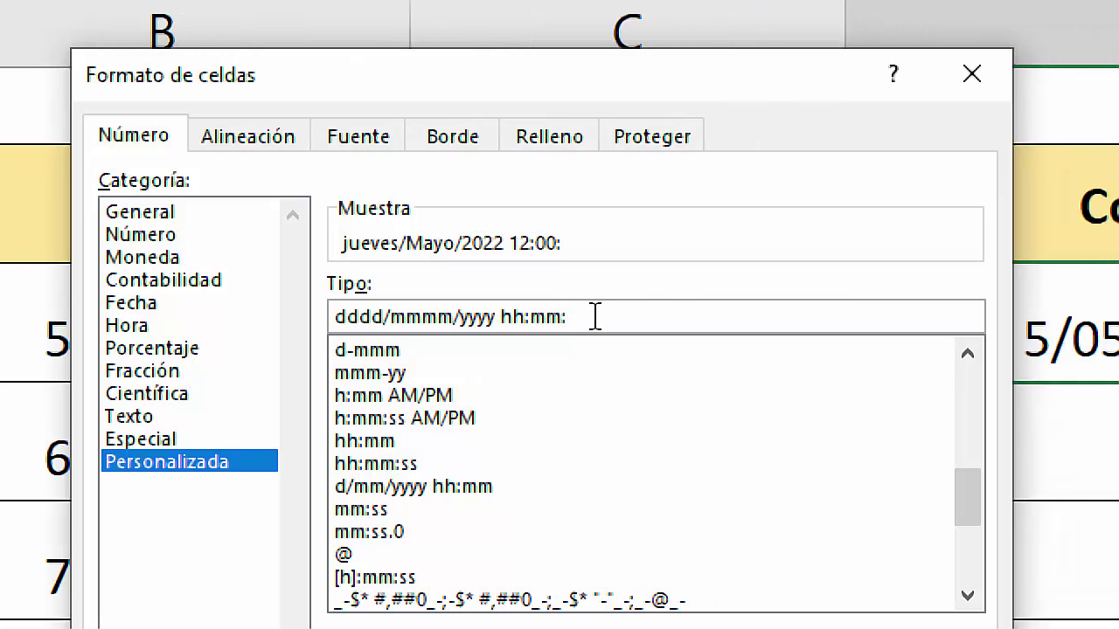
pyautogui.write('ss')
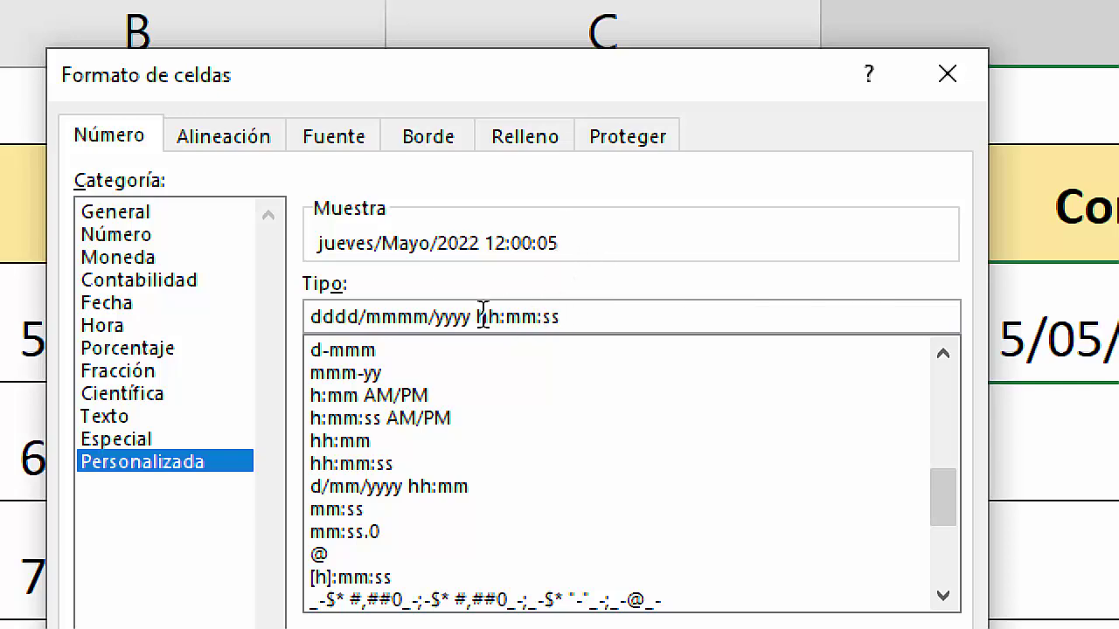
# - Point out the time, day, month, year and seconds parts of the code, then accept it
pyautogui.moveTo(478, 316); pyautogui.dragTo(566, 316)
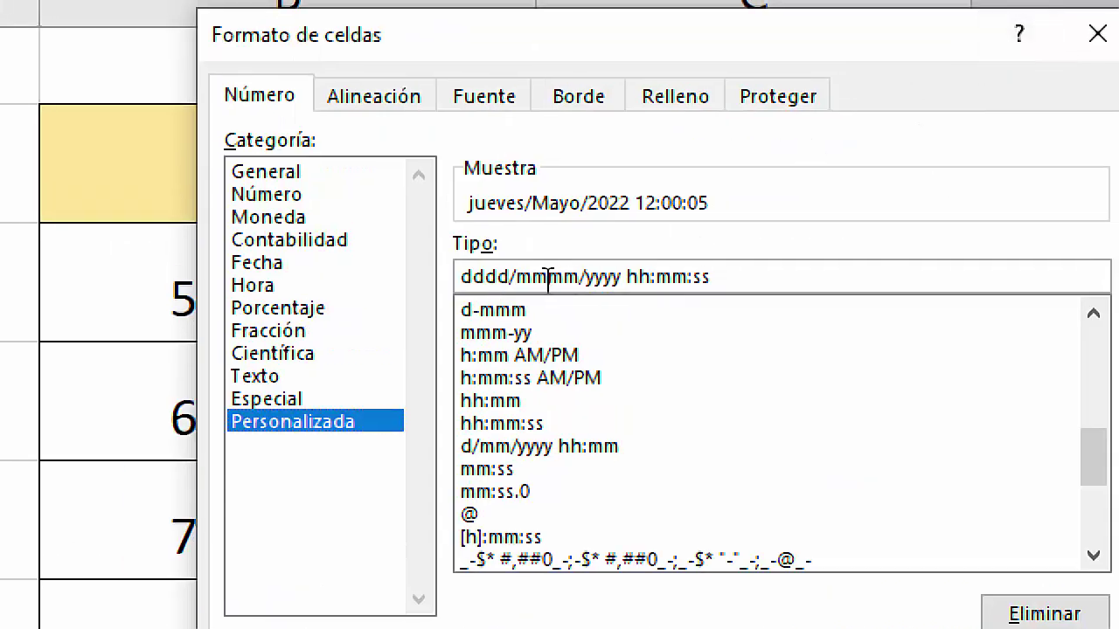
pyautogui.moveTo(510, 276); pyautogui.dragTo(472, 276)
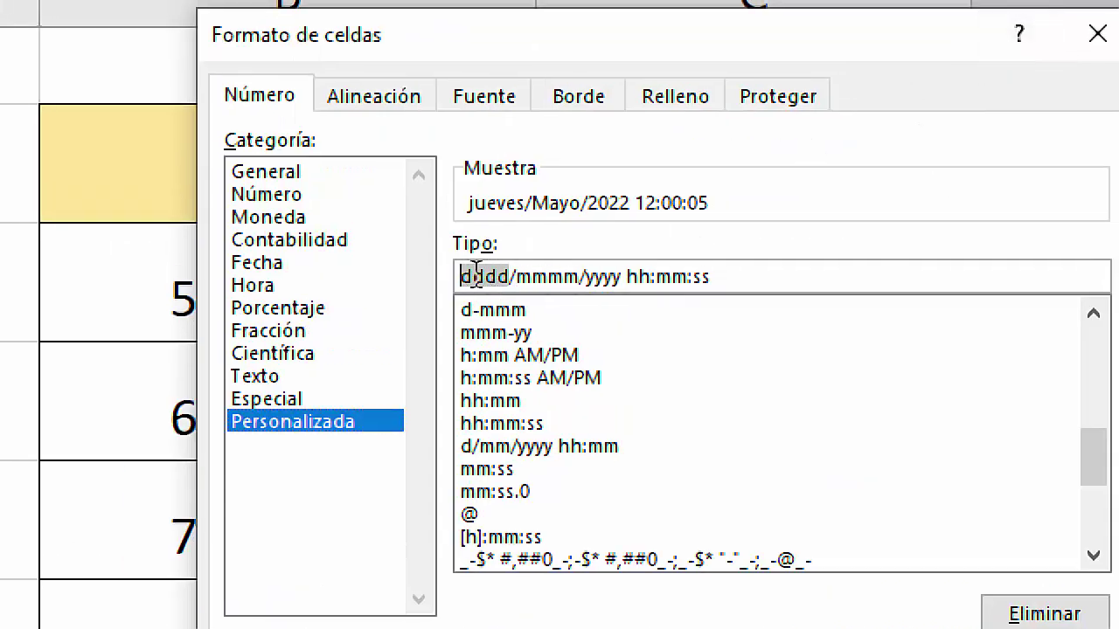
pyautogui.moveTo(581, 277); pyautogui.dragTo(517, 276)
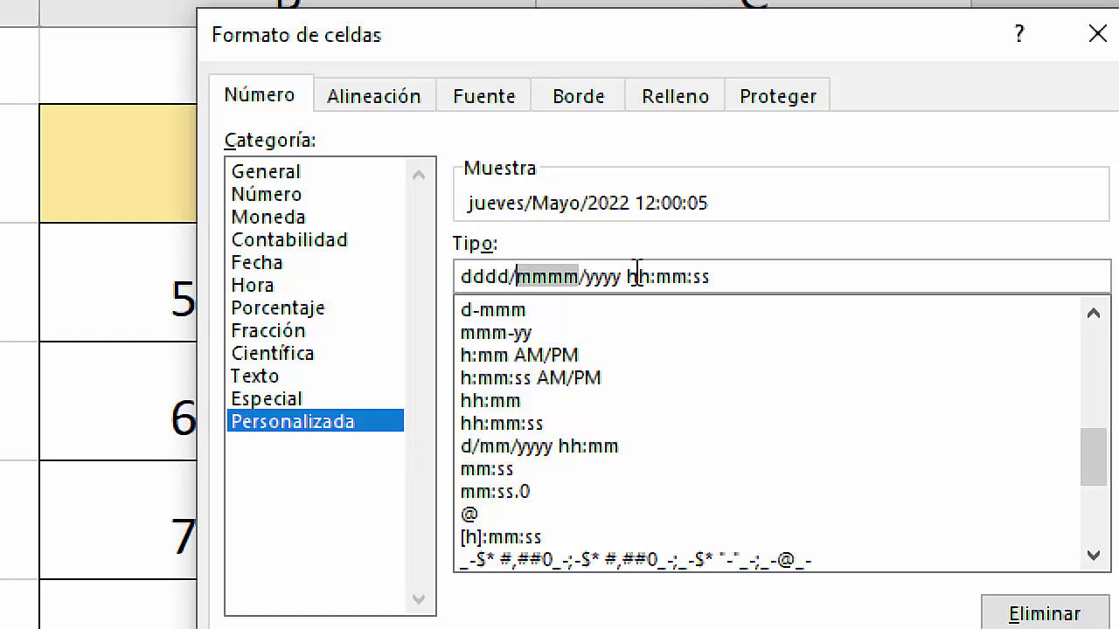
pyautogui.moveTo(622, 276)
pyautogui.mouseDown()
pyautogui.moveTo(585, 276)
pyautogui.moveTo(693, 276)
pyautogui.mouseUp()
pyautogui.click(715, 276)
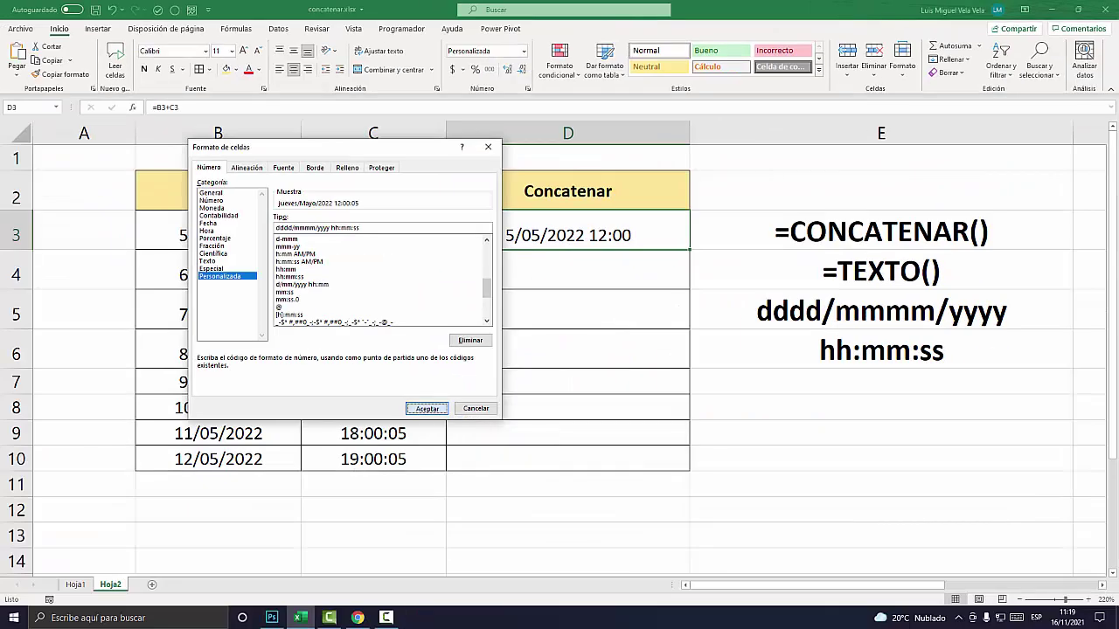
pyautogui.click(427, 408)
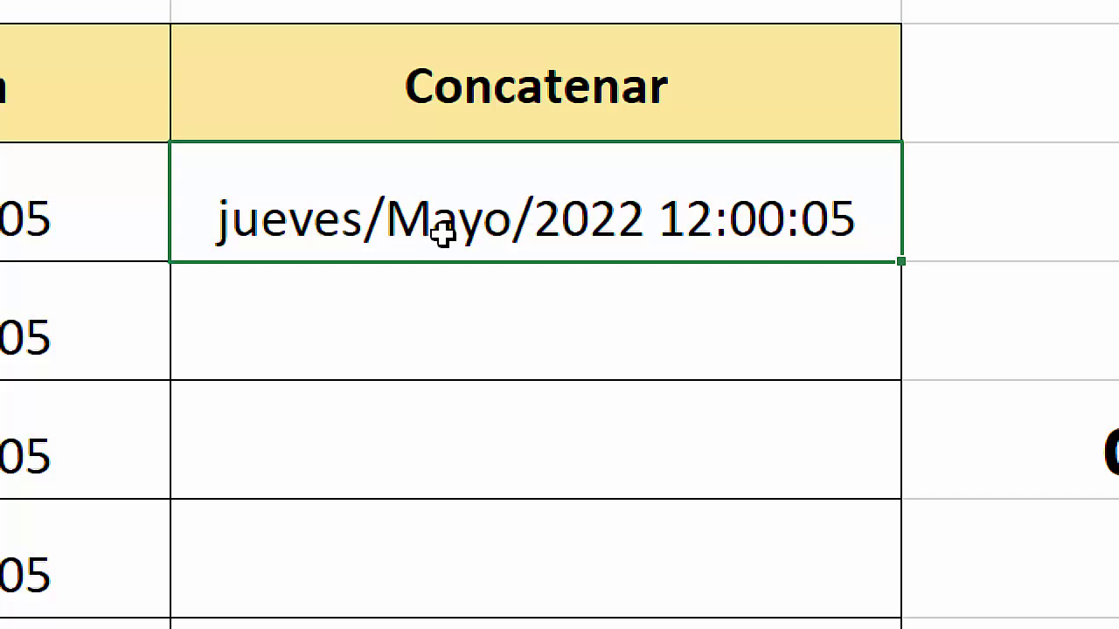
# - Shorten D3's format code to dd/mm/yyyy hh:mm:ss so it reads 05/05/2022 12:00:05
pyautogui.rightClick(497, 226)
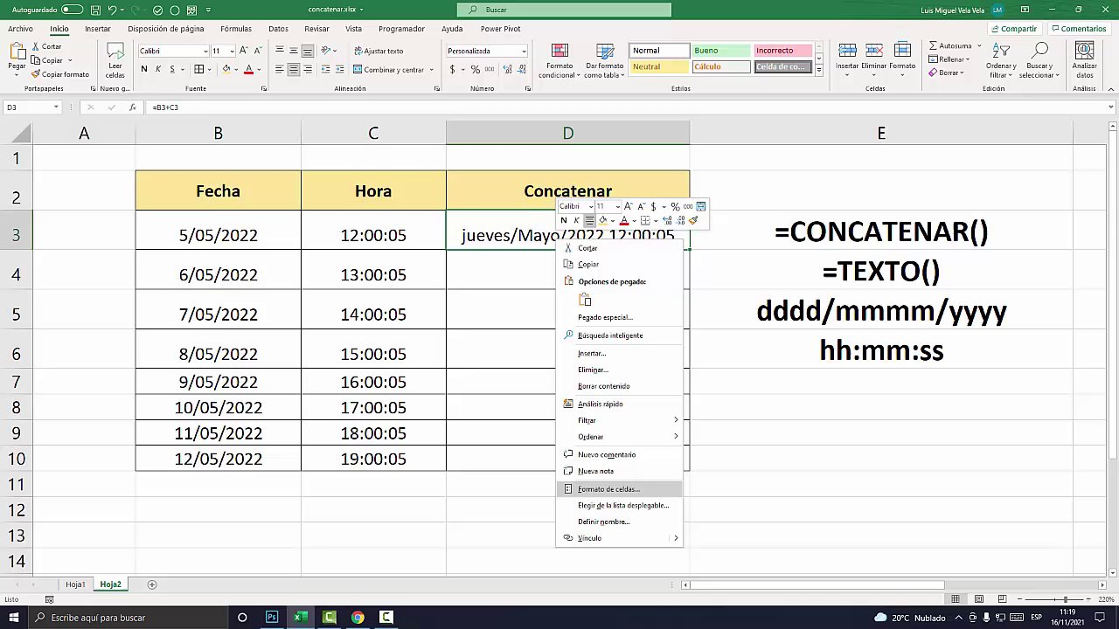
pyautogui.click(609, 489)
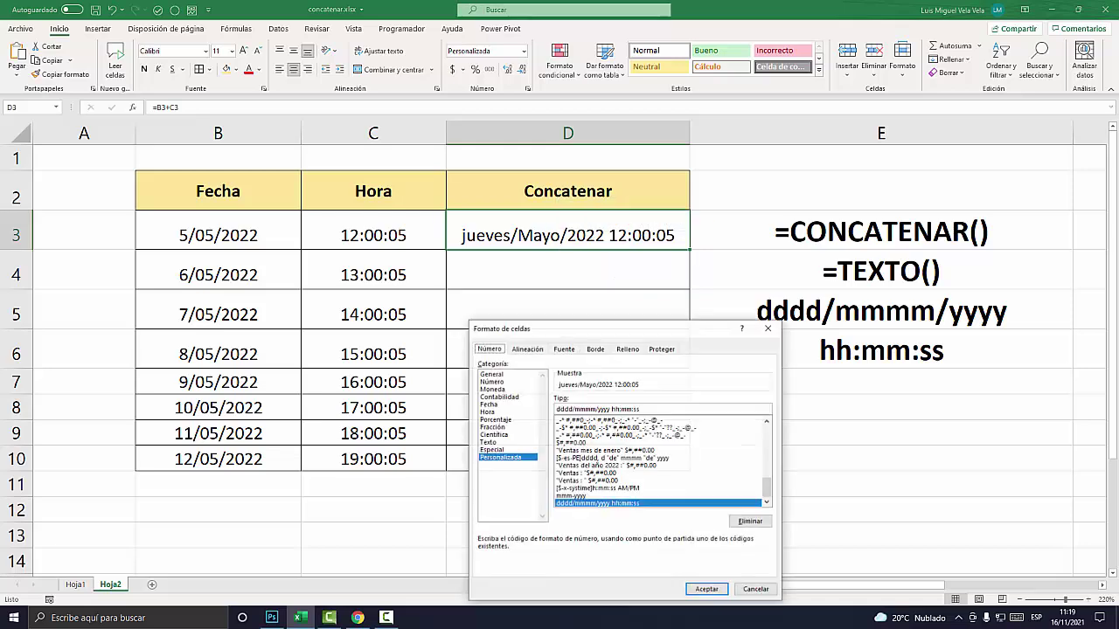
pyautogui.moveTo(597, 330); pyautogui.dragTo(597, 236)
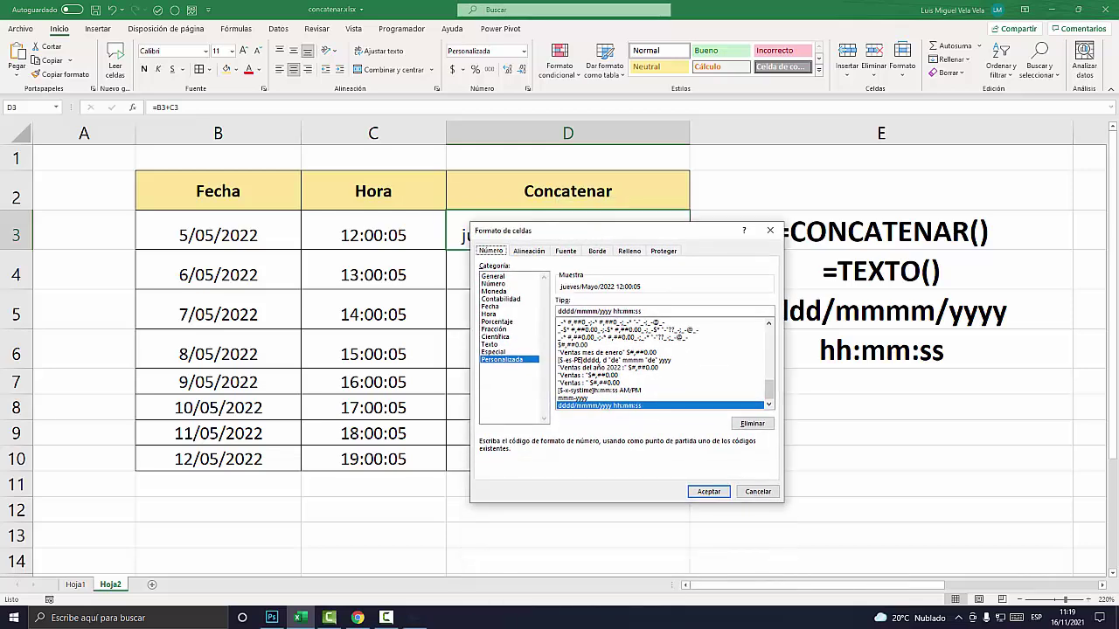
pyautogui.press('super+plus')
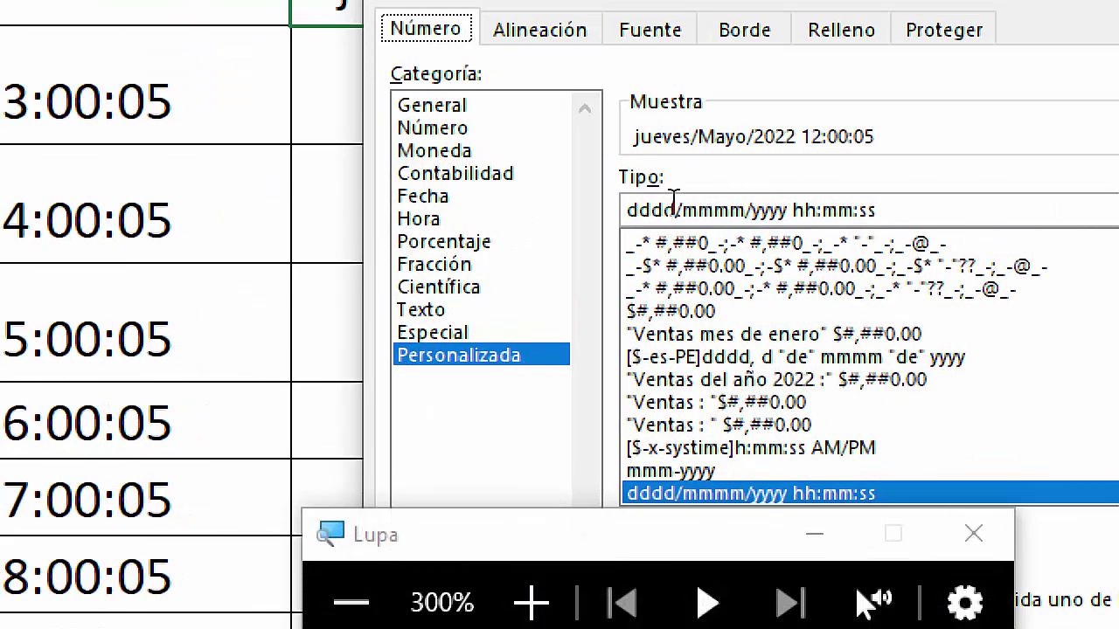
pyautogui.press('BackSpace')
pyautogui.press('BackSpace')
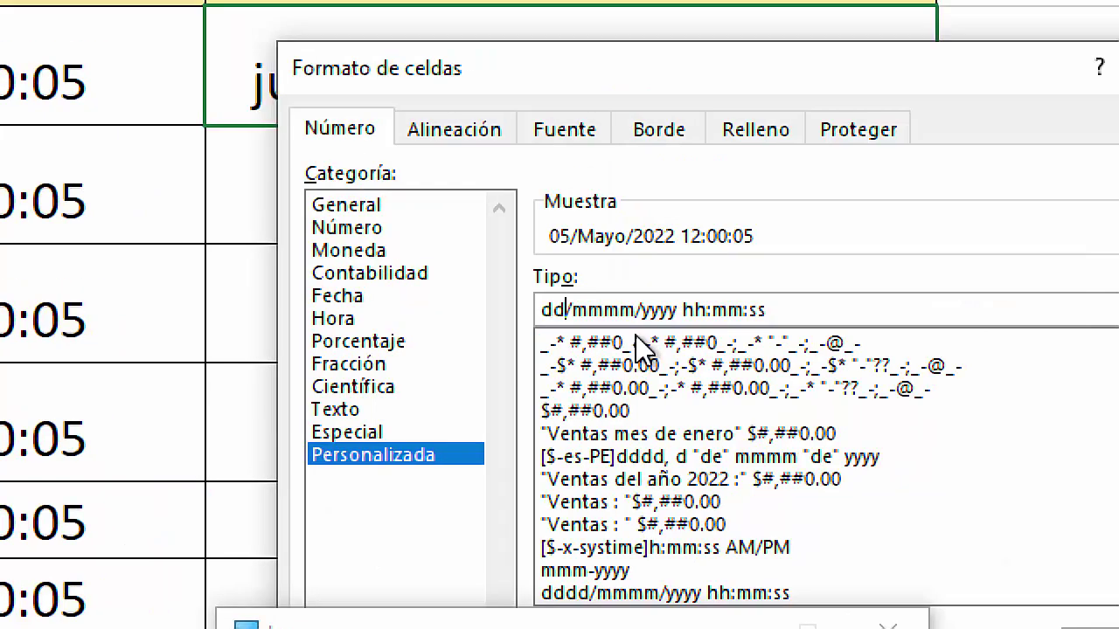
pyautogui.press('BackSpace')
pyautogui.press('BackSpace')
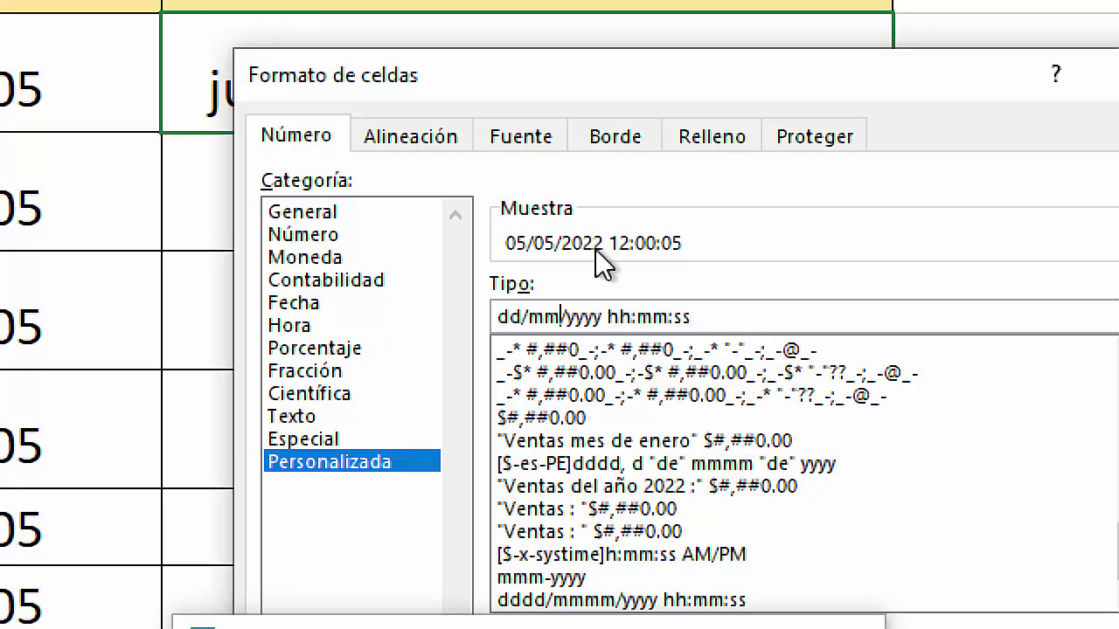
pyautogui.press('super+Escape')
pyautogui.press('Return')
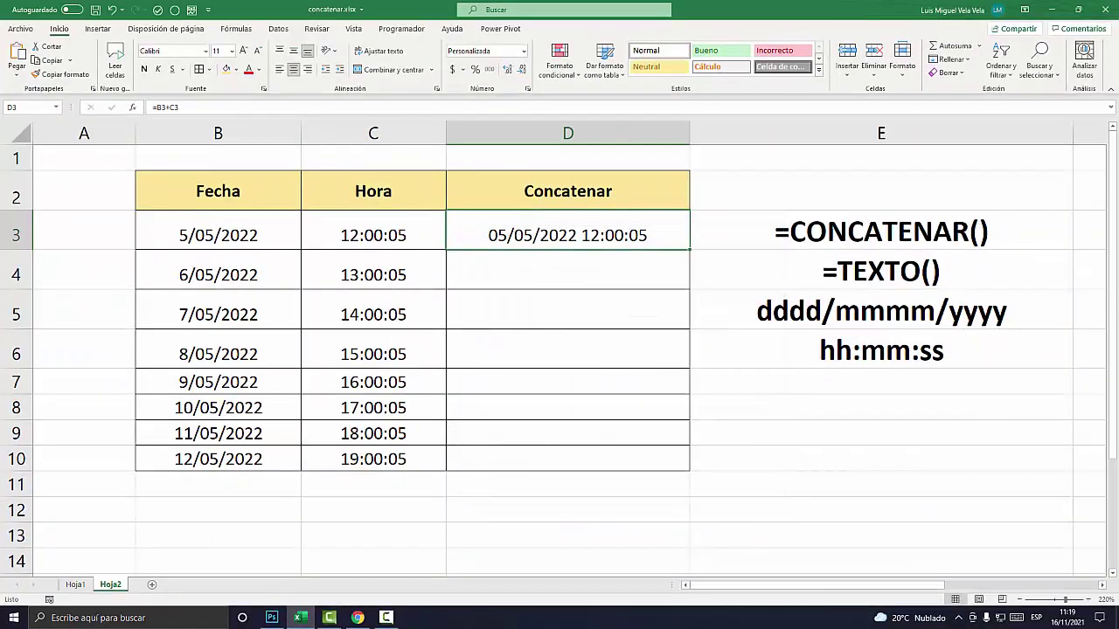
pyautogui.press('super+plus')
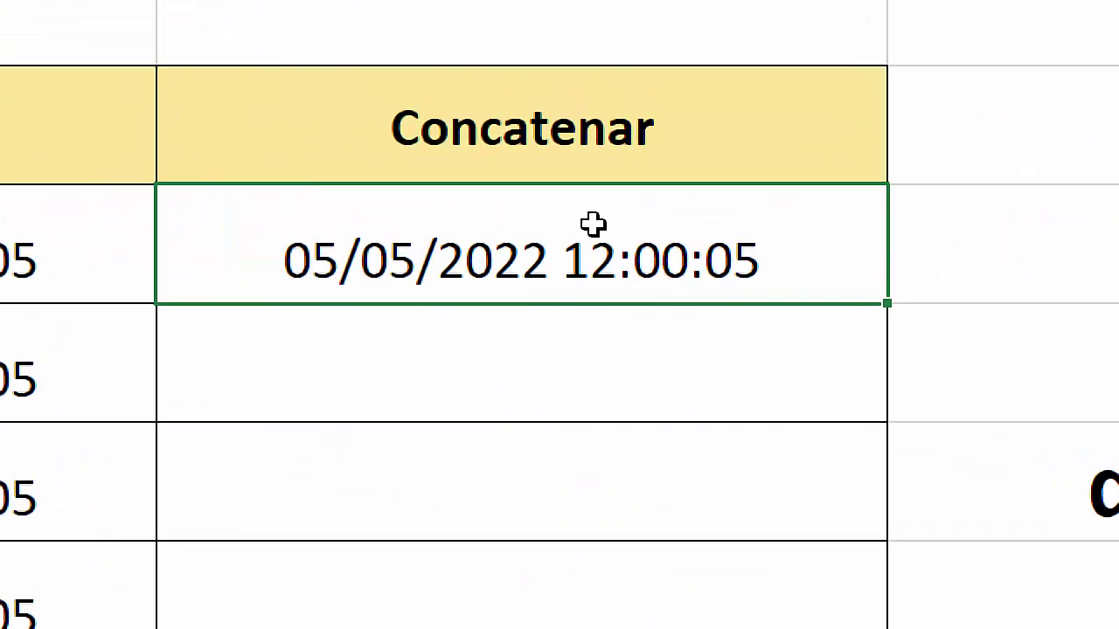
pyautogui.press('super+Escape')
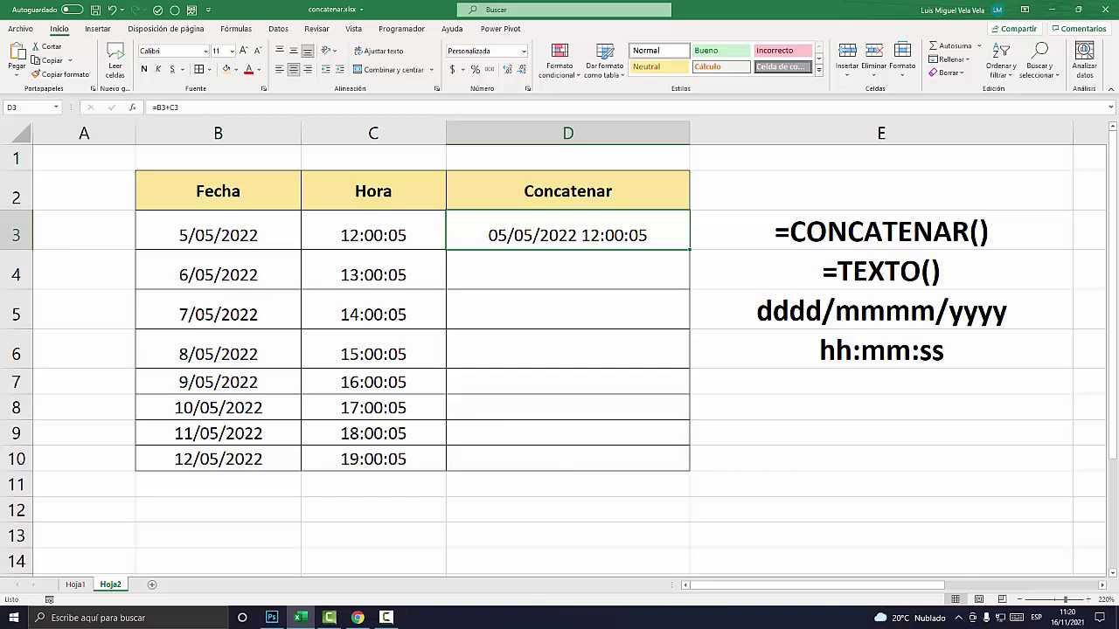
# - Enter & in E8 and centre it horizontally and vertically
pyautogui.press('super+plus')
pyautogui.doubleClick(859, 409)
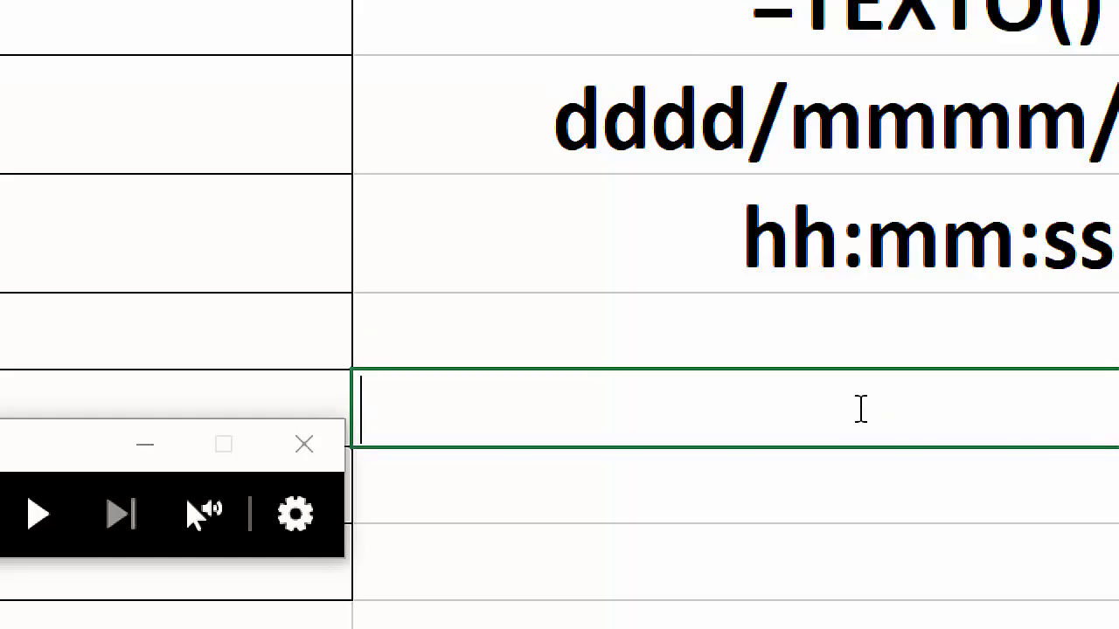
pyautogui.write('&')
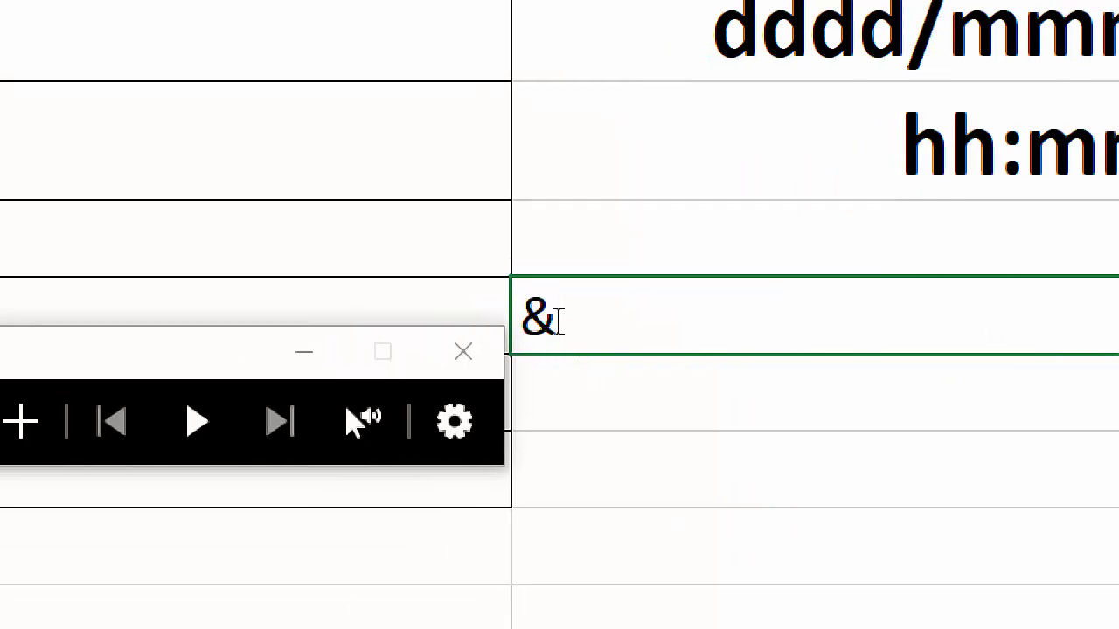
pyautogui.press('Return')
pyautogui.press('super+Escape')
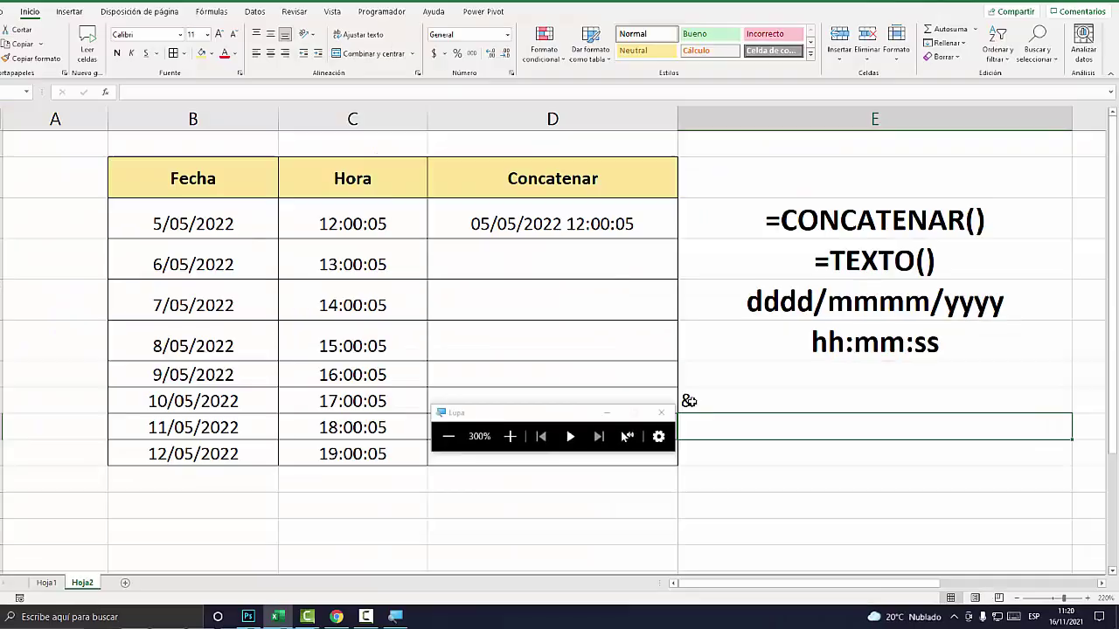
pyautogui.press('Up')
pyautogui.click(293, 51)
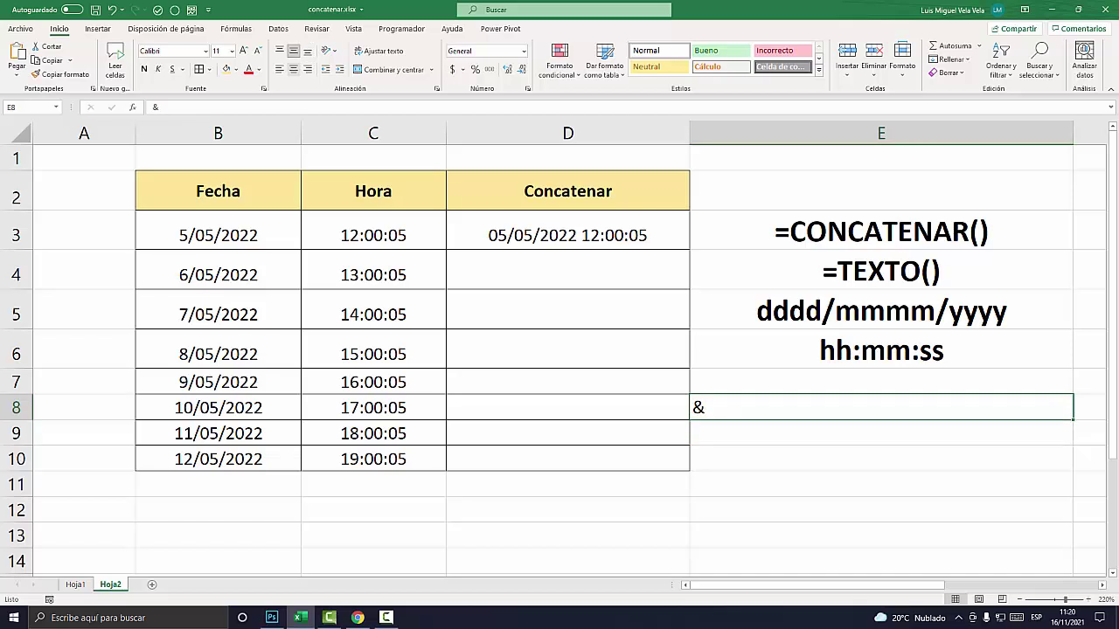
pyautogui.click(294, 69)
# - Zoom in on the & note in E8, then bring up the keyboard image in Photoshop
pyautogui.press('super+plus')
pyautogui.doubleClick(925, 408)
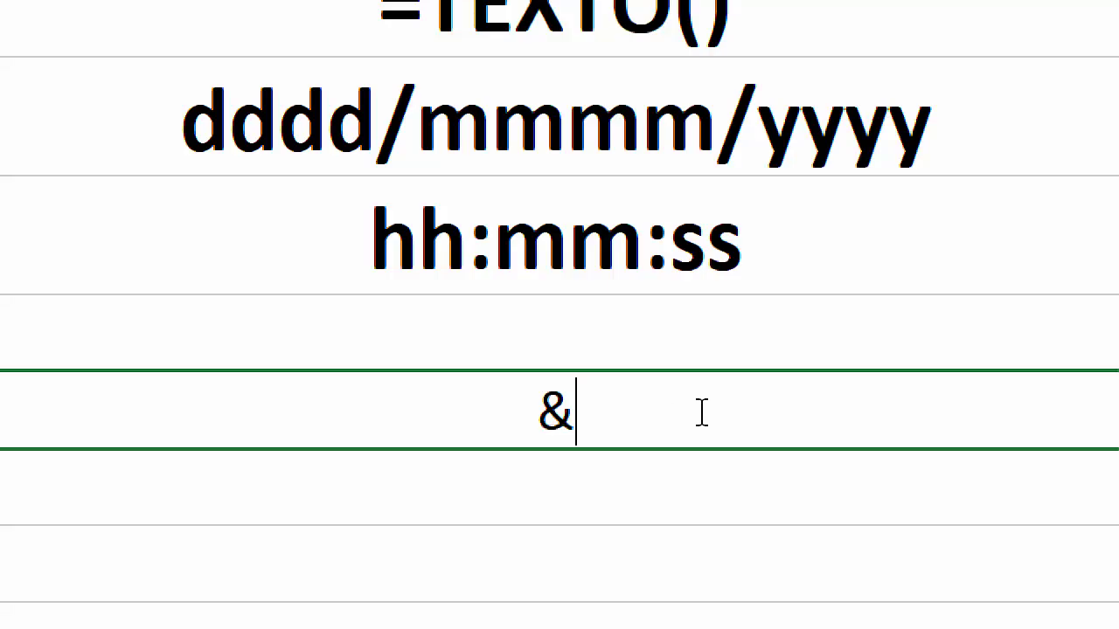
pyautogui.doubleClick(555, 412)
pyautogui.press('super+Escape')
pyautogui.press('Escape')
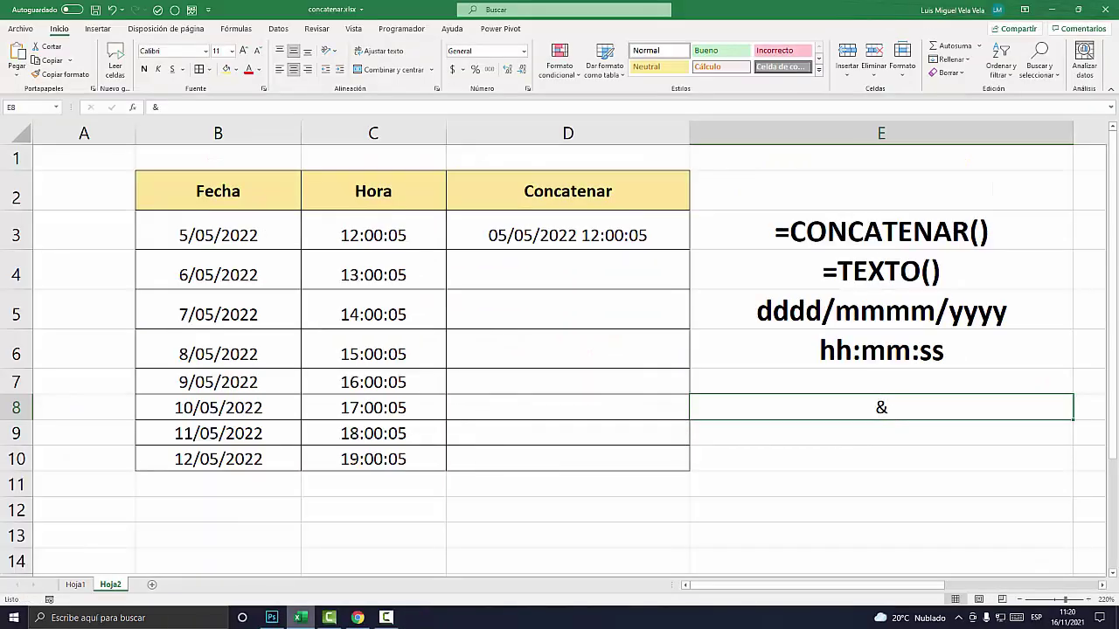
pyautogui.click(272, 618)
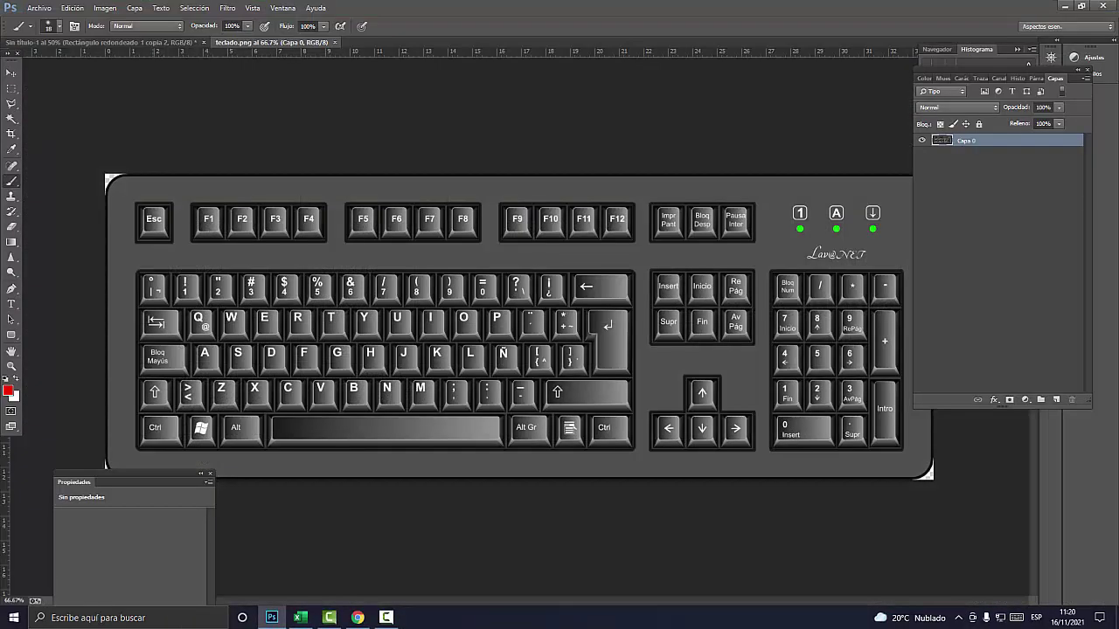
# - Circle the Shift key and the 6/& key in red on the keyboard image
pyautogui.press('super+plus')
pyautogui.moveTo(320, 344)
pyautogui.mouseDown()
pyautogui.moveTo(309, 435)
pyautogui.moveTo(317, 324)
pyautogui.mouseUp()
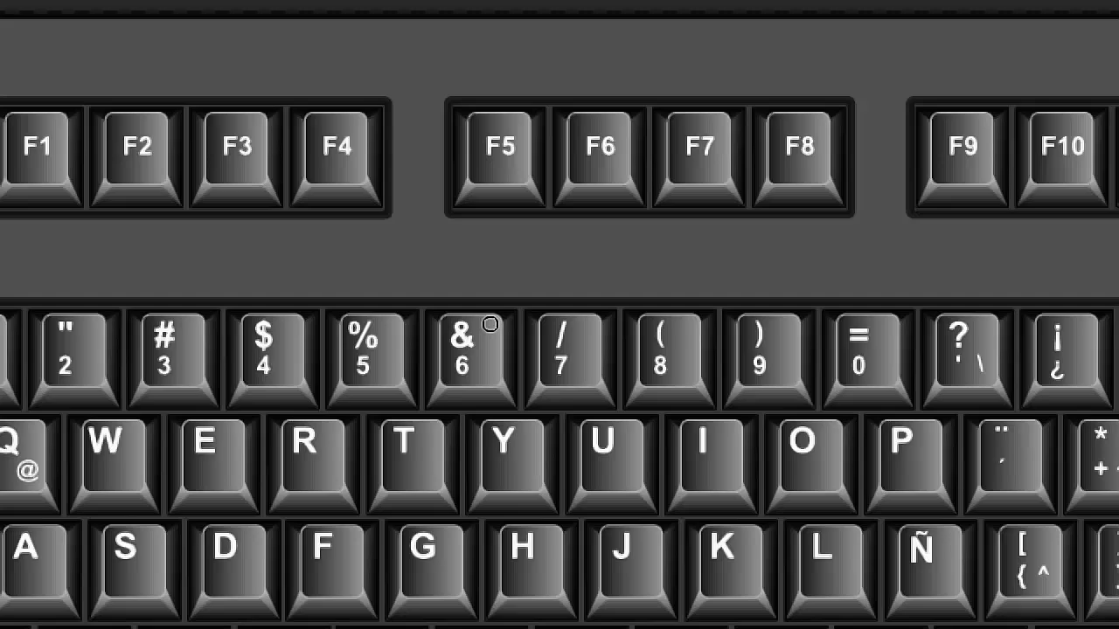
pyautogui.moveTo(522, 295)
pyautogui.mouseDown()
pyautogui.moveTo(418, 383)
pyautogui.moveTo(514, 299)
pyautogui.mouseUp()
pyautogui.press('super+minus')
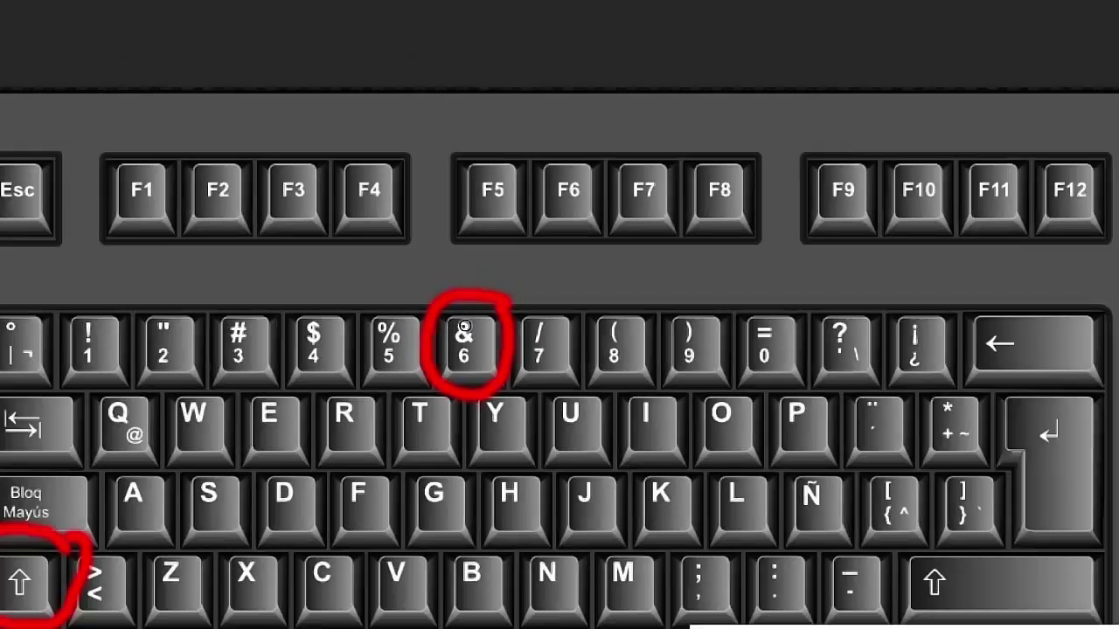
# - Enter =CONCATENAR(B4;C4) in D4 to join the raw Fecha and Hora serials
pyautogui.click(300, 617)
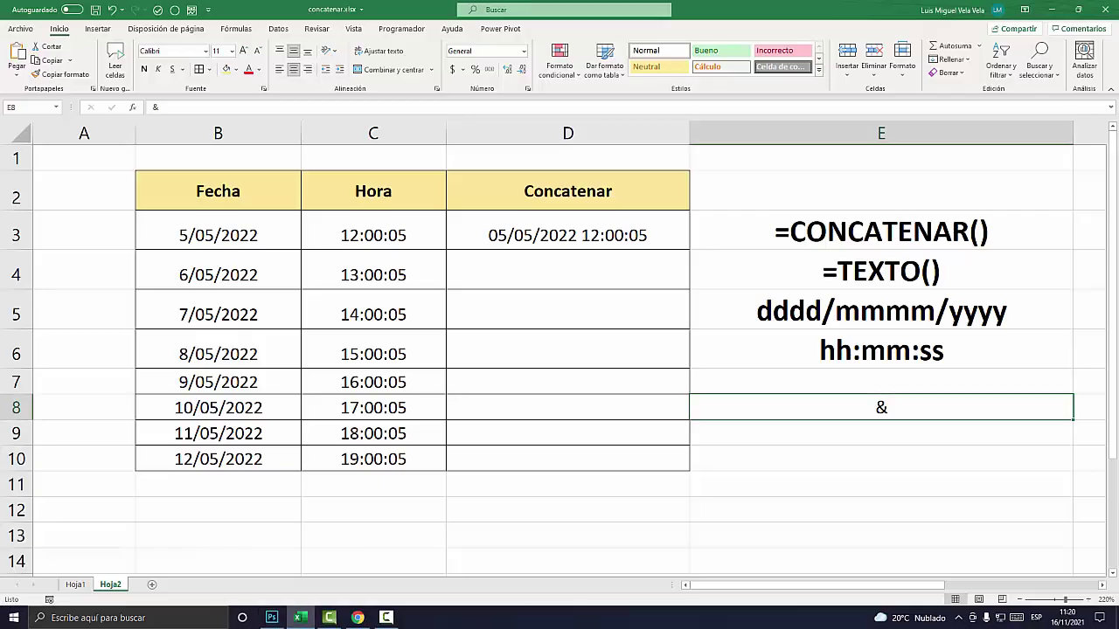
pyautogui.click(567, 270)
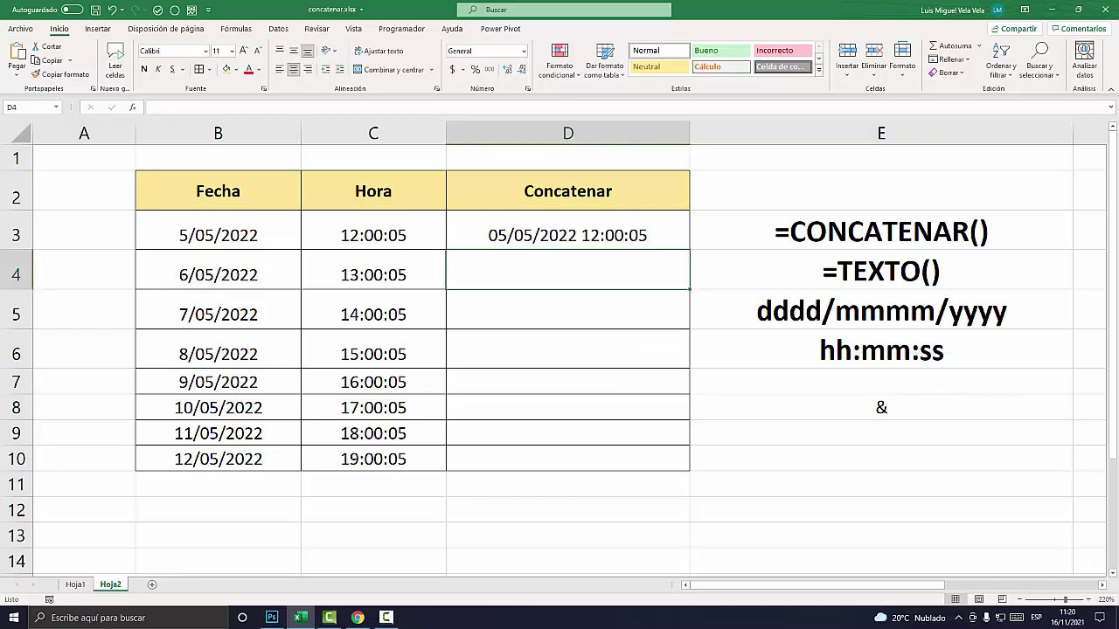
pyautogui.click(942, 407)
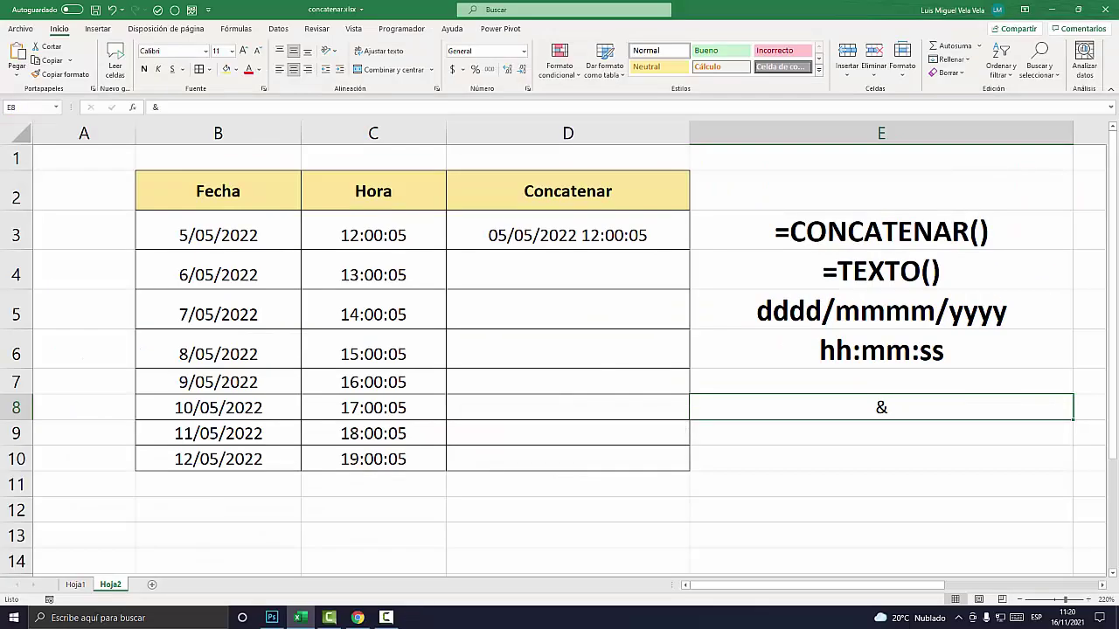
pyautogui.click(568, 270)
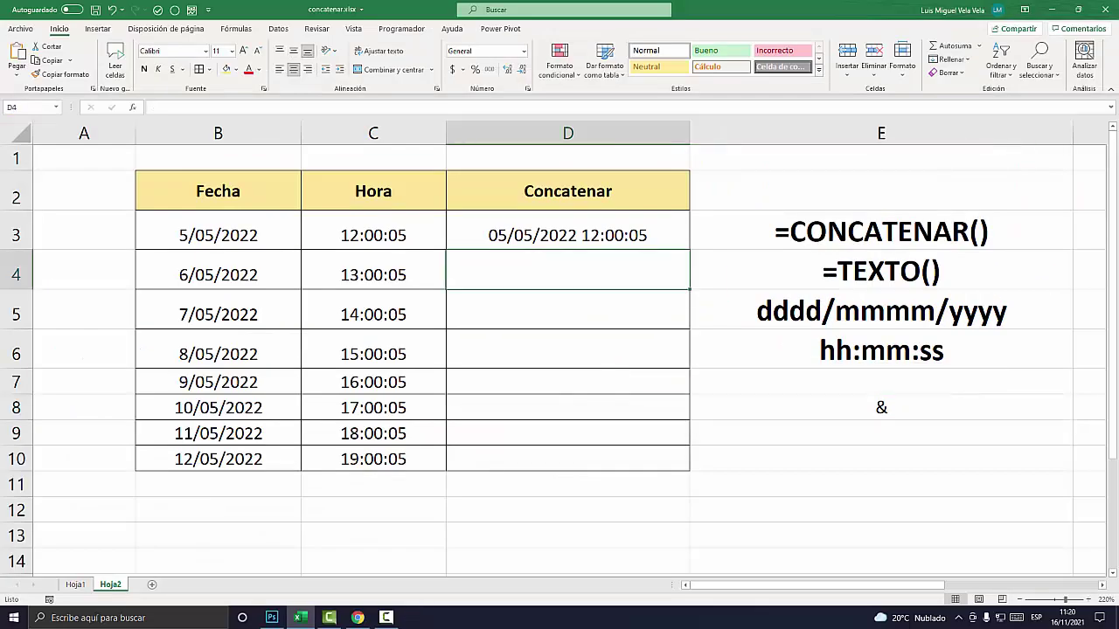
pyautogui.write('=')
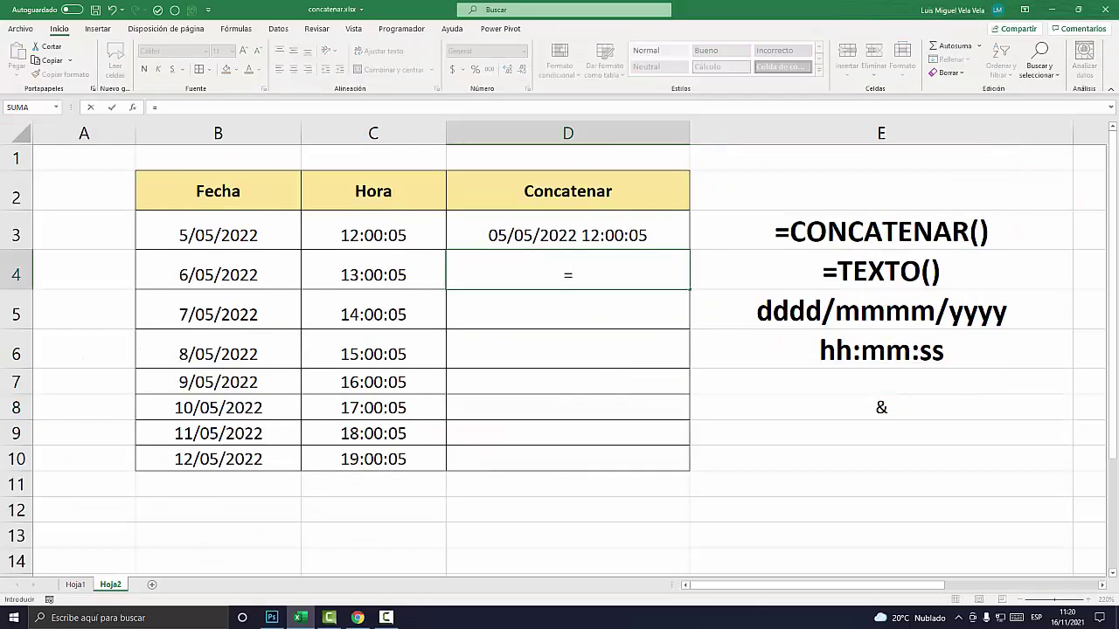
pyautogui.write('conc')
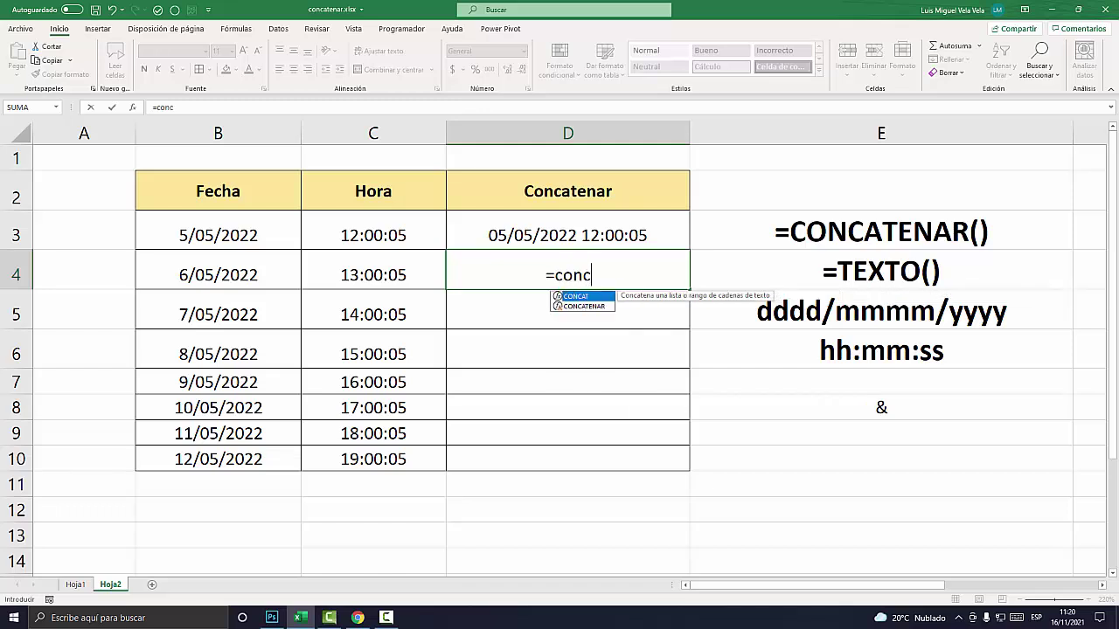
pyautogui.write('a')
pyautogui.press('Down')
pyautogui.press('Tab')
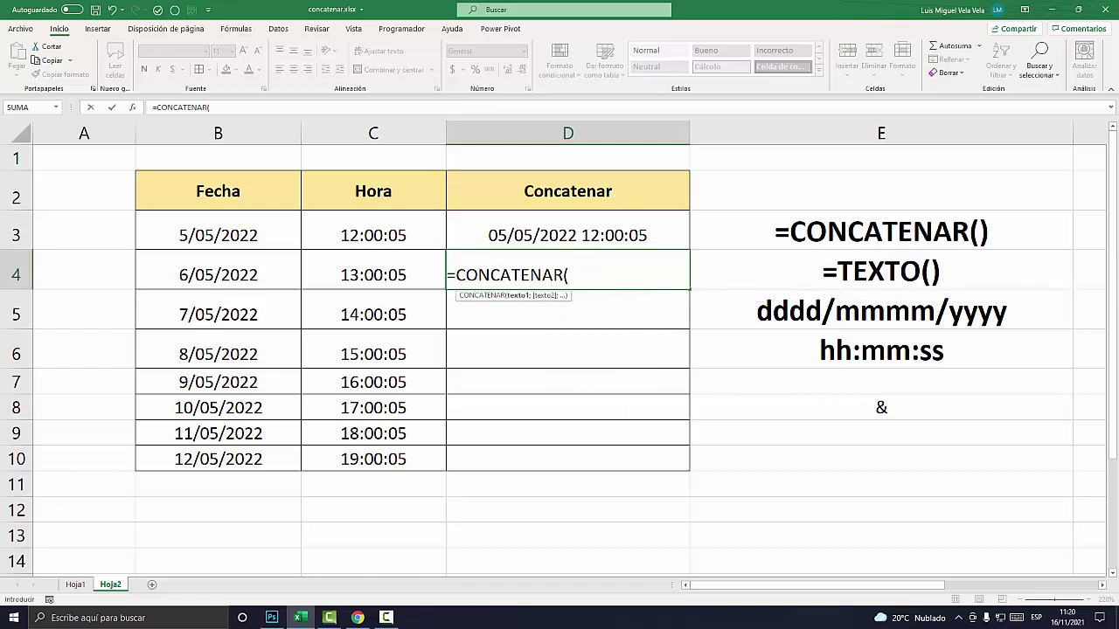
pyautogui.click(218, 275)
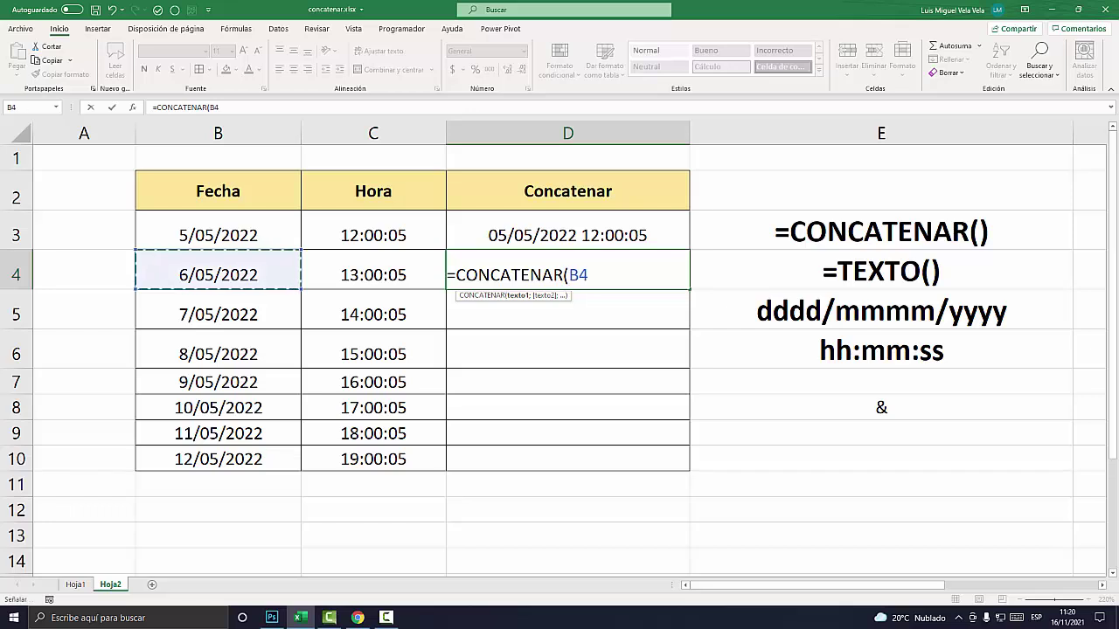
pyautogui.write(';')
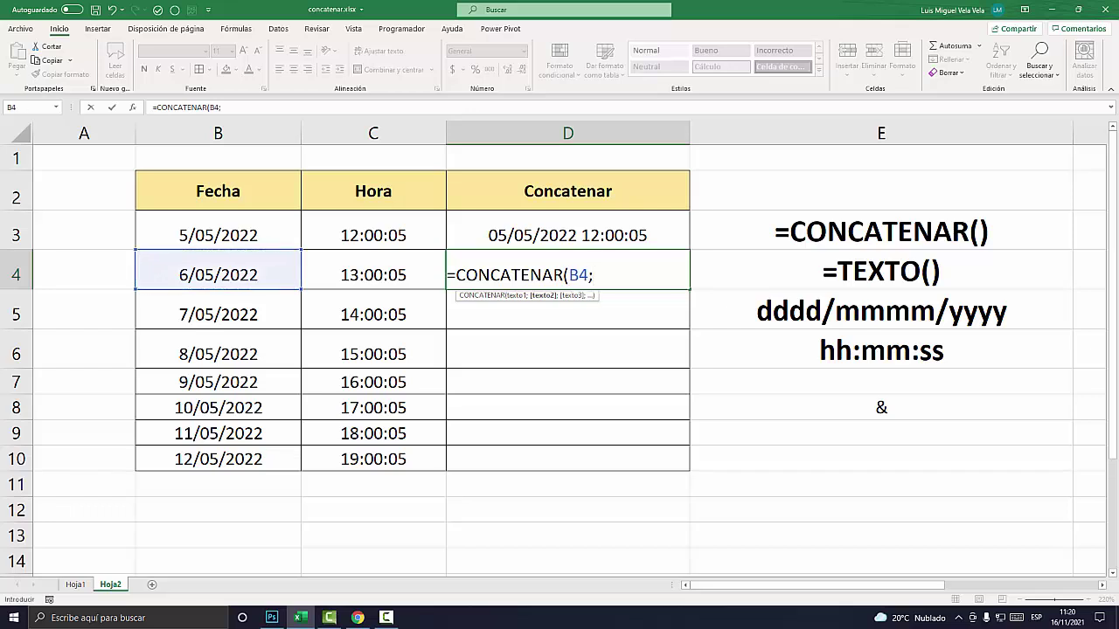
pyautogui.click(373, 274)
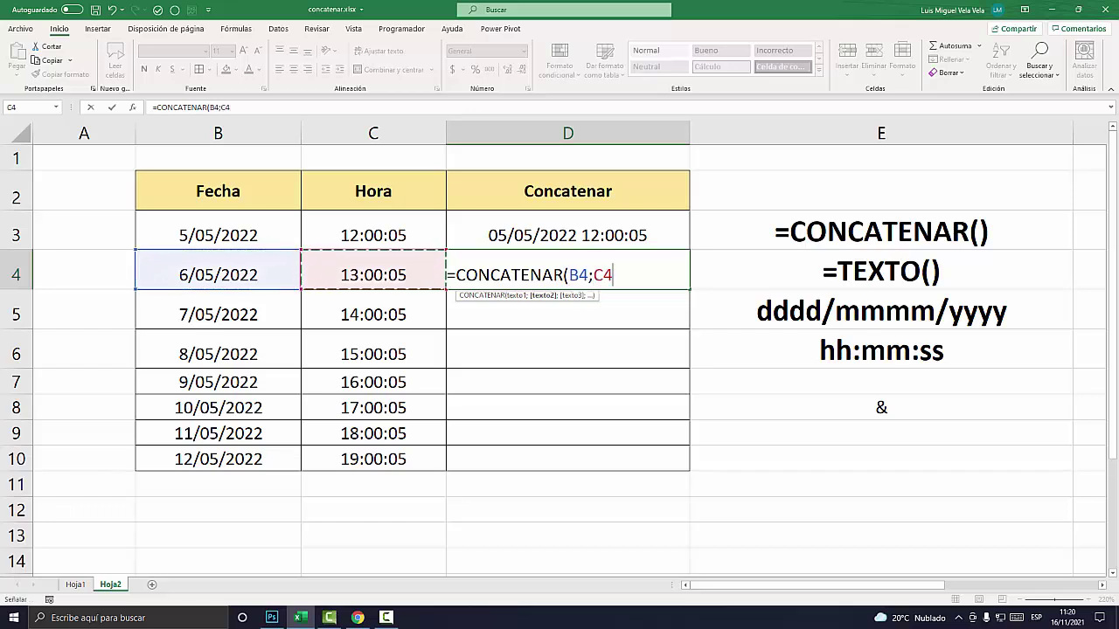
pyautogui.write(')')
pyautogui.press('Return')
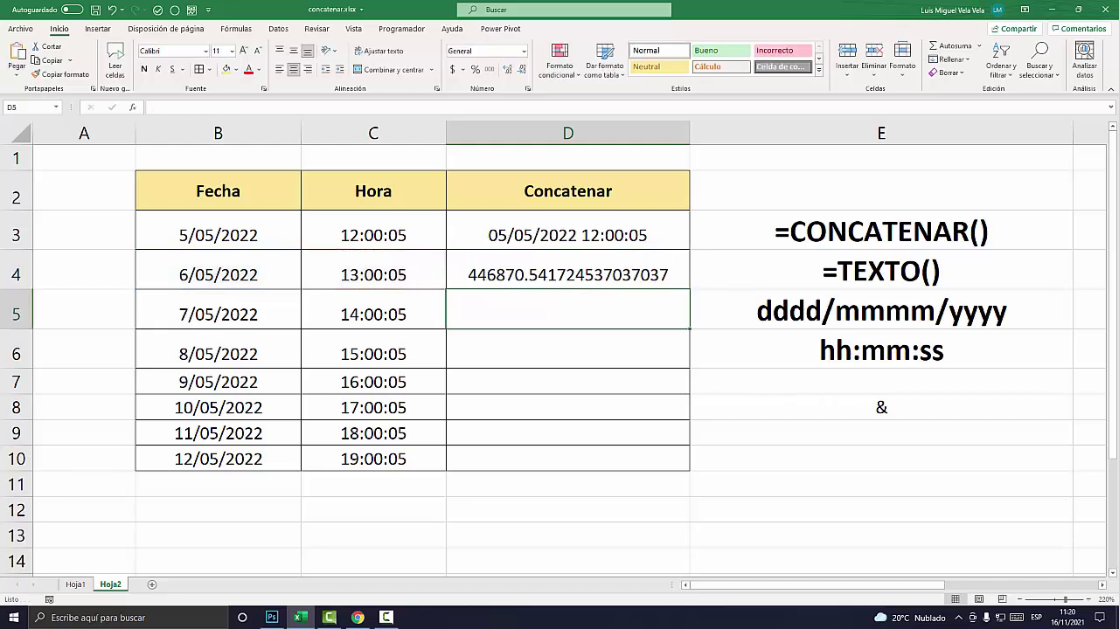
# - Reopen D4's formula and wrap the B4 reference in a TEXTO function
pyautogui.press('Up')
pyautogui.press('F2')
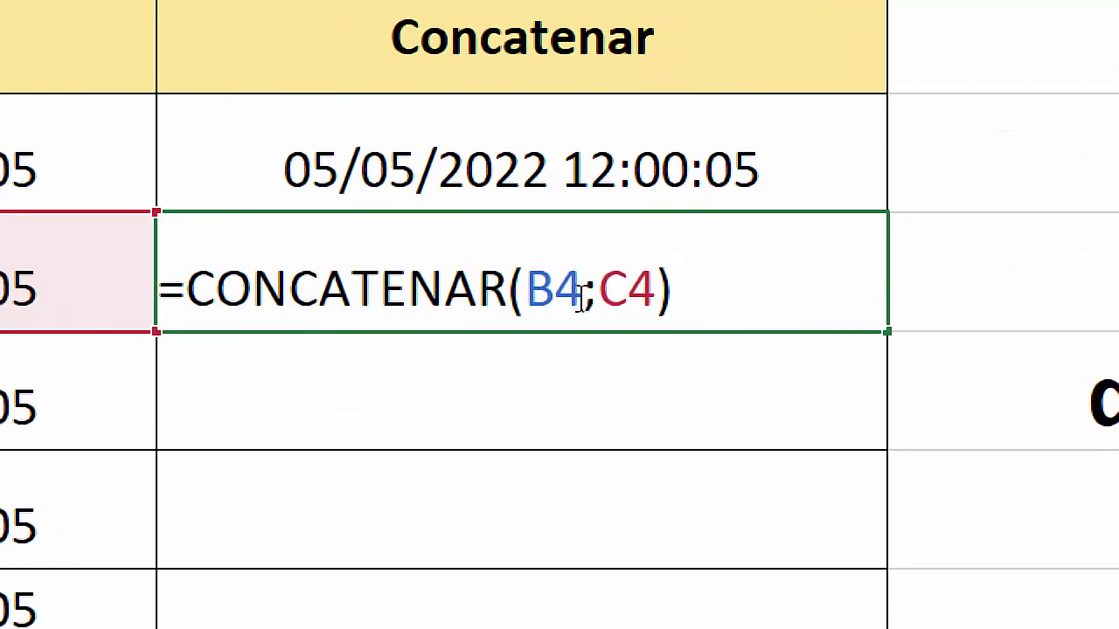
pyautogui.moveTo(580, 296); pyautogui.dragTo(555, 298)
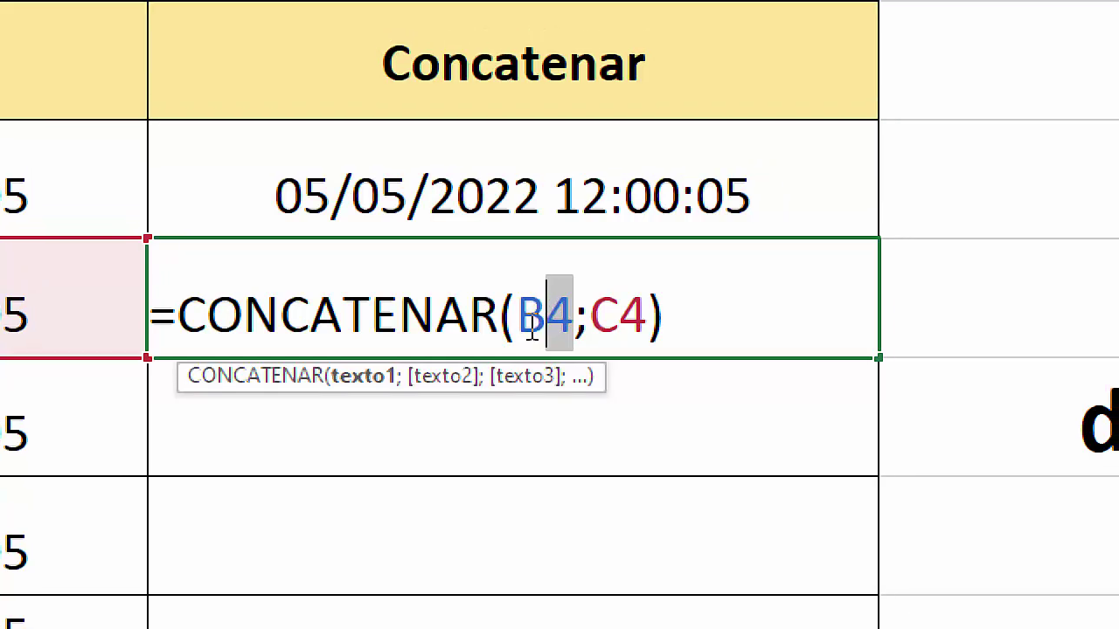
pyautogui.click(532, 330)
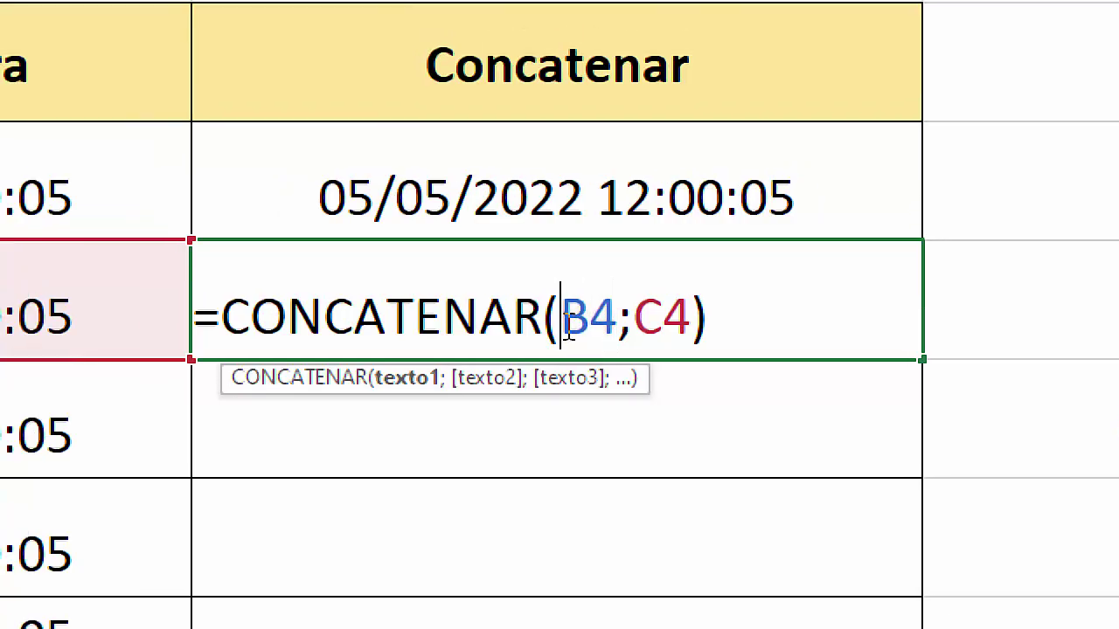
pyautogui.write('text')
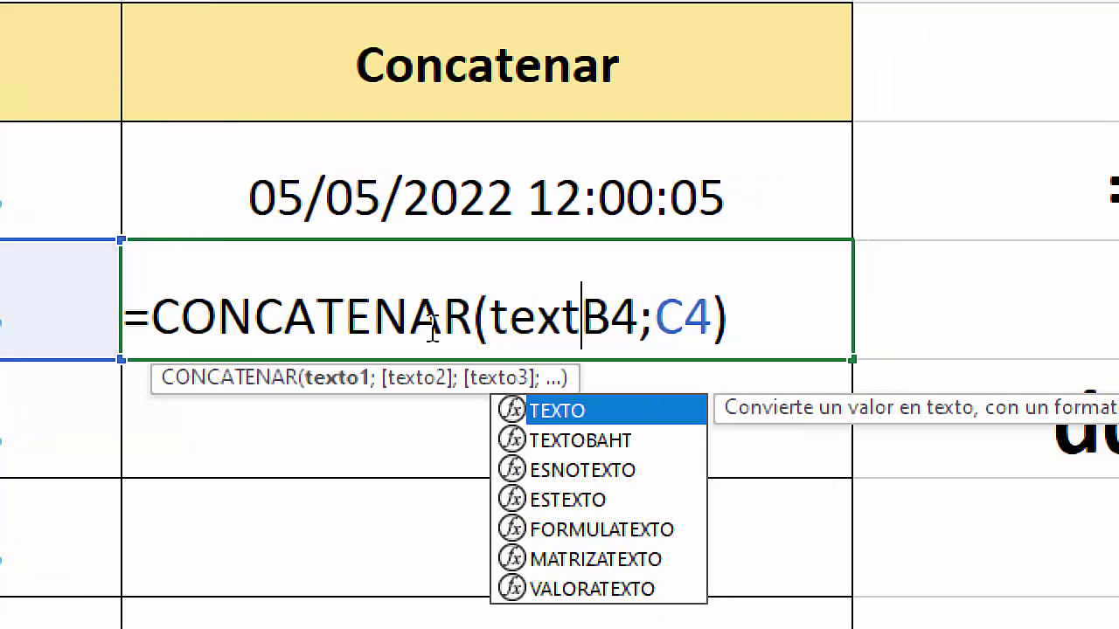
pyautogui.write('o')
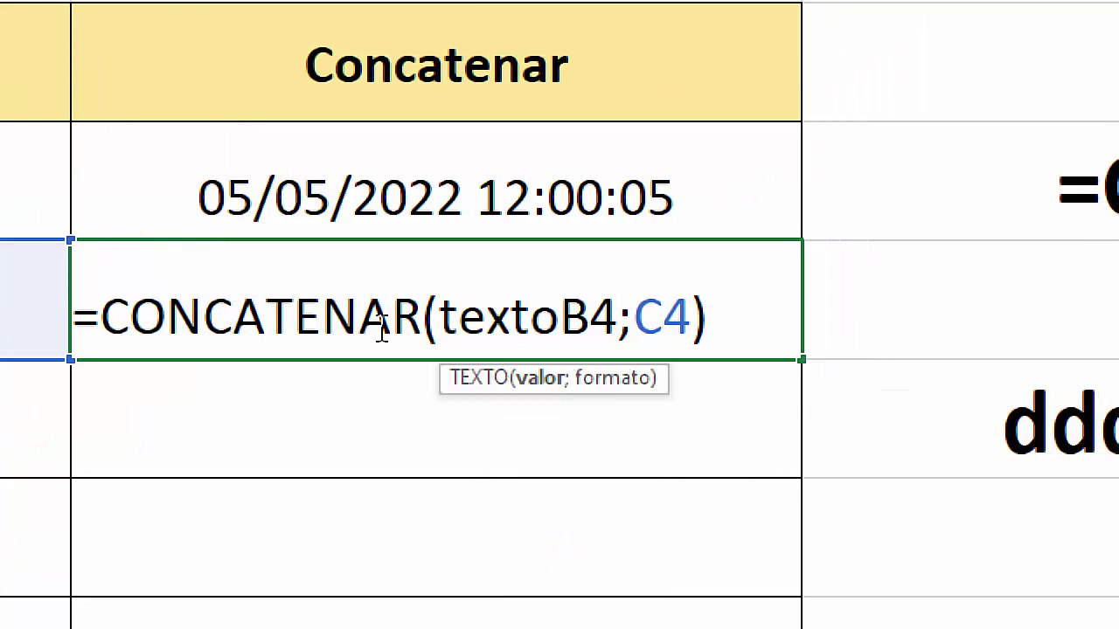
pyautogui.press('Tab')
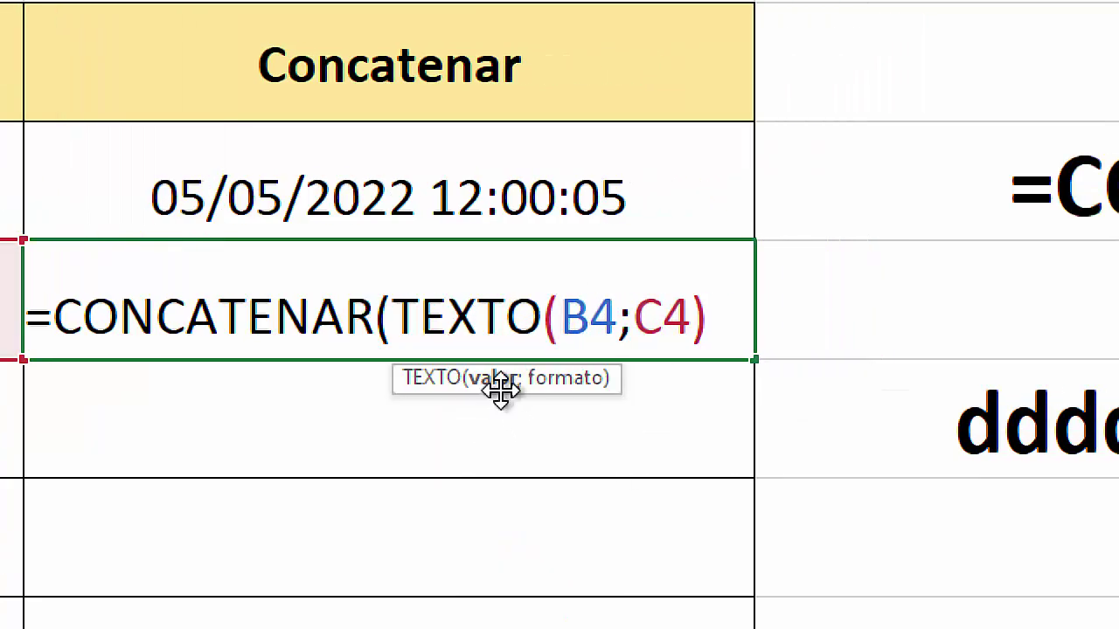
# - Give the TEXTO date the "dd/mm/yy" format so D4 shows 06/05/220.541724537037037
pyautogui.click(618, 320)
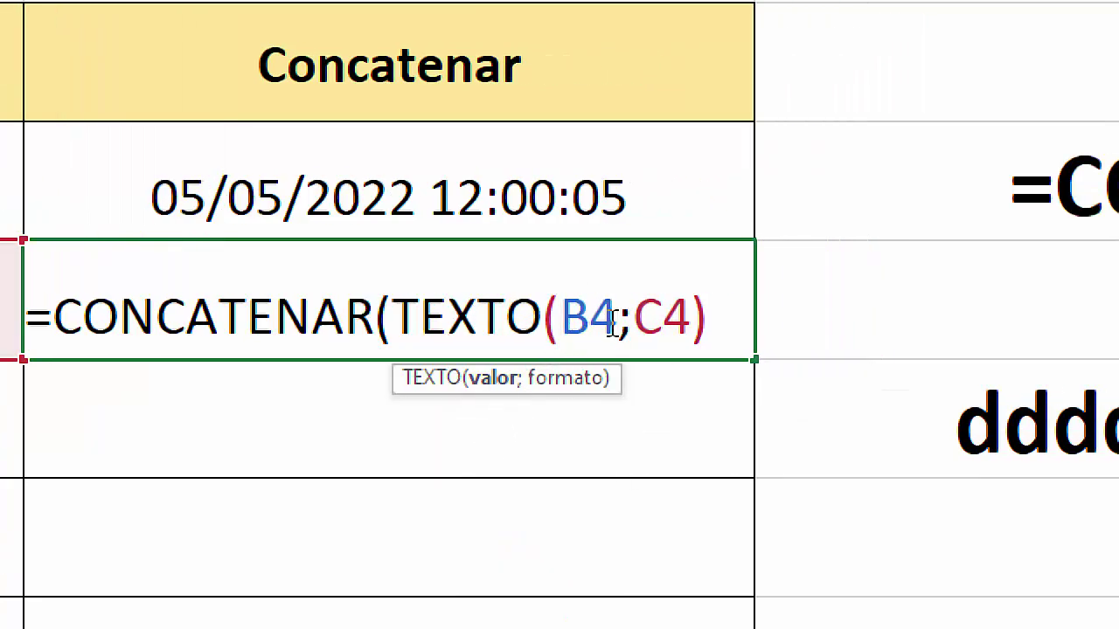
pyautogui.moveTo(617, 322); pyautogui.dragTo(580, 325)
pyautogui.click(615, 325)
pyautogui.write(';')
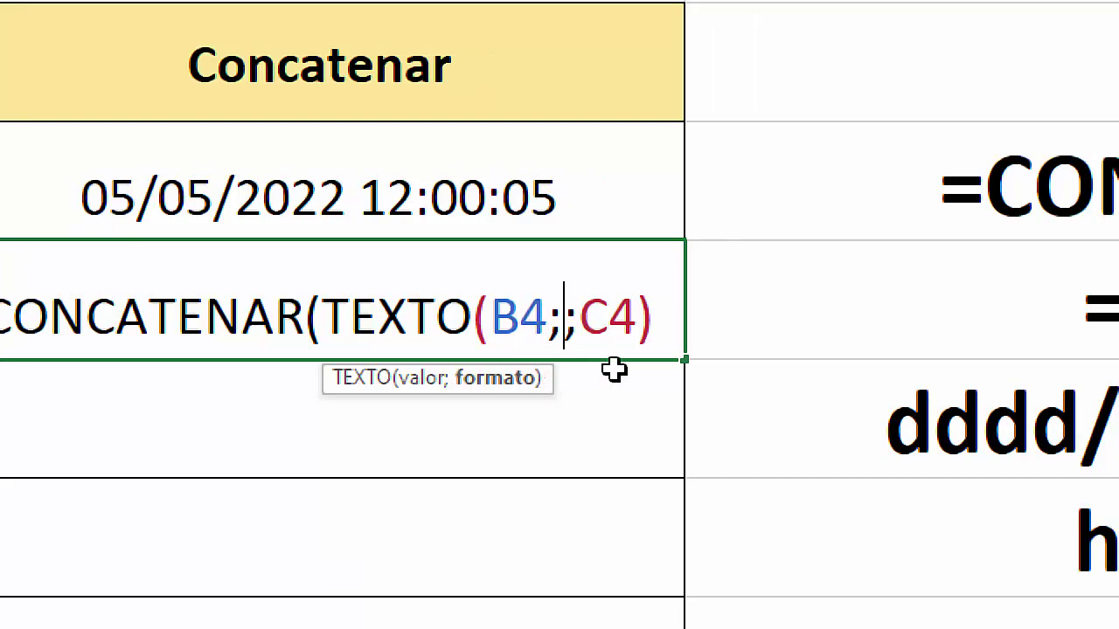
pyautogui.write('""')
pyautogui.press('Left')
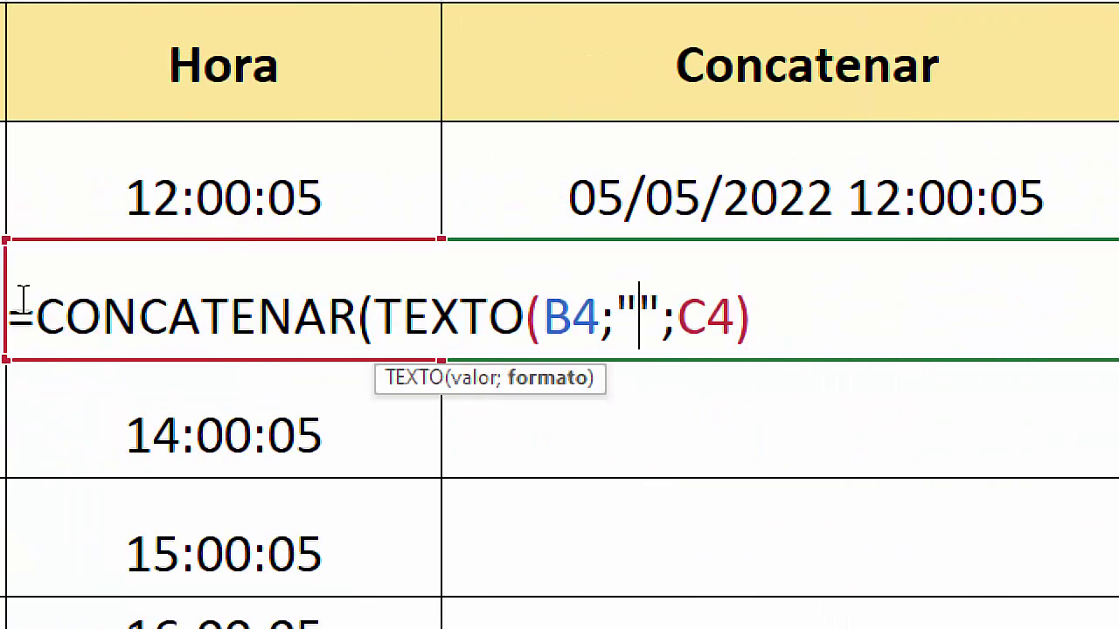
pyautogui.write('dd/')
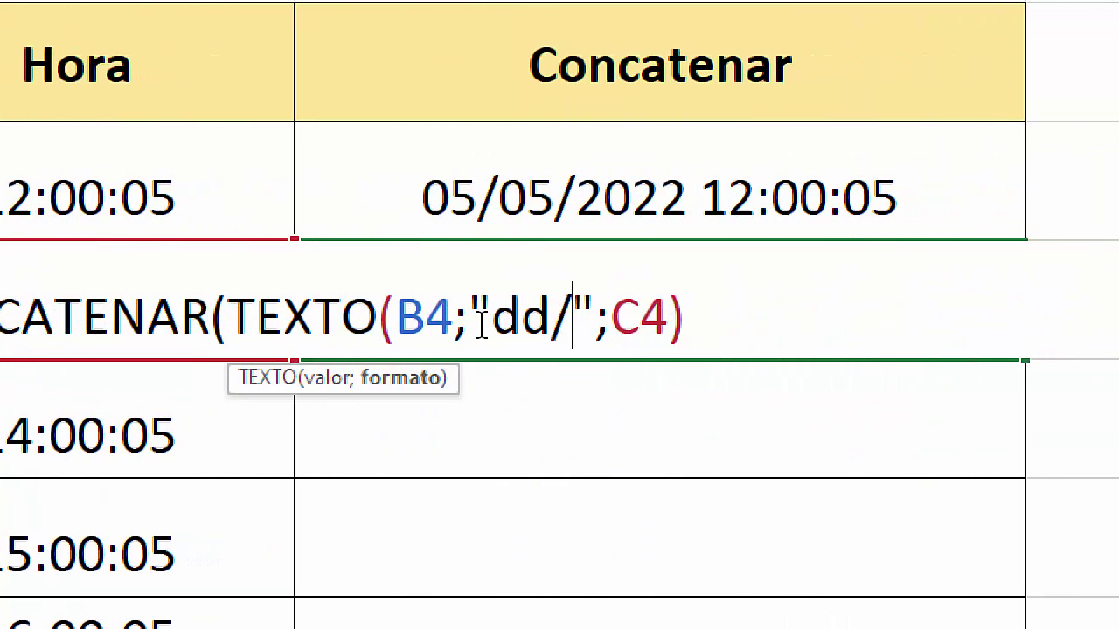
pyautogui.write('m')
pyautogui.write('m')
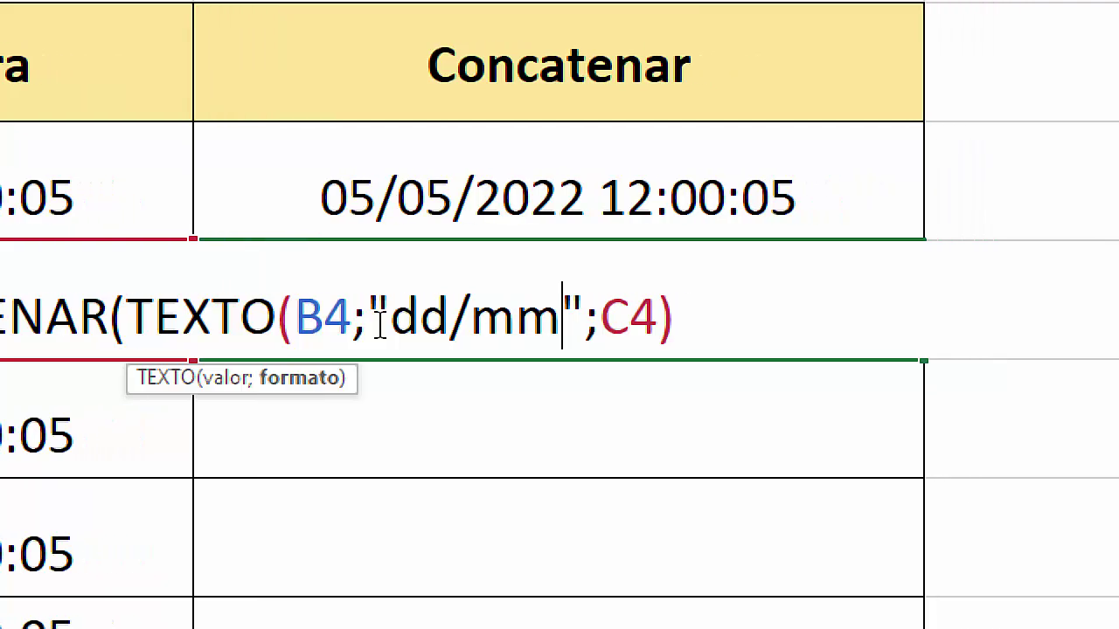
pyautogui.write('/')
pyautogui.write('y')
pyautogui.write('y"')
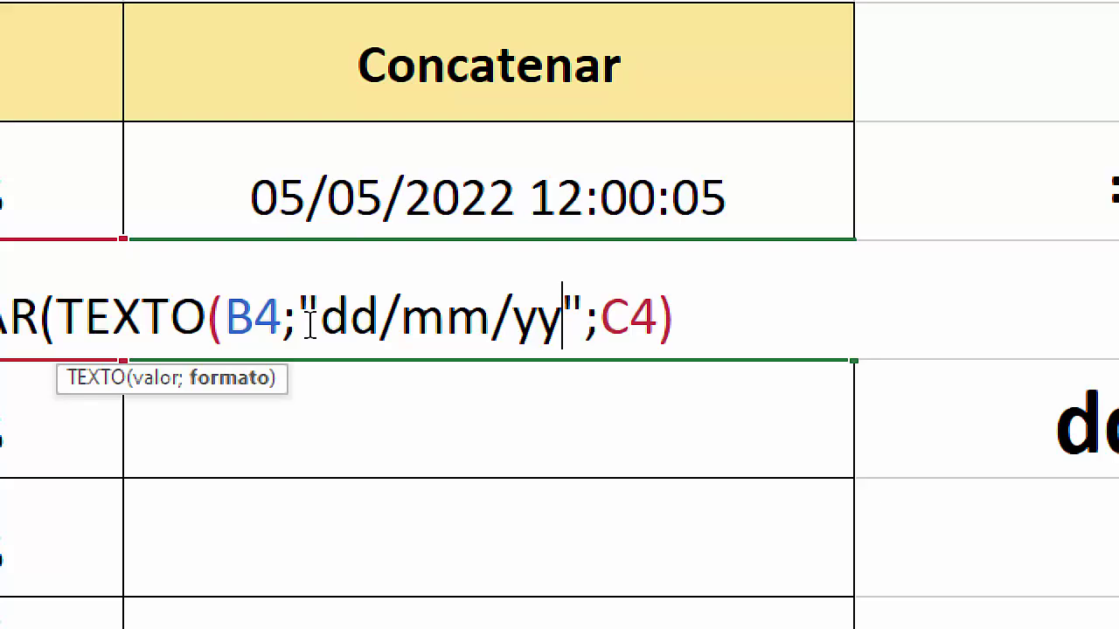
pyautogui.write(')')
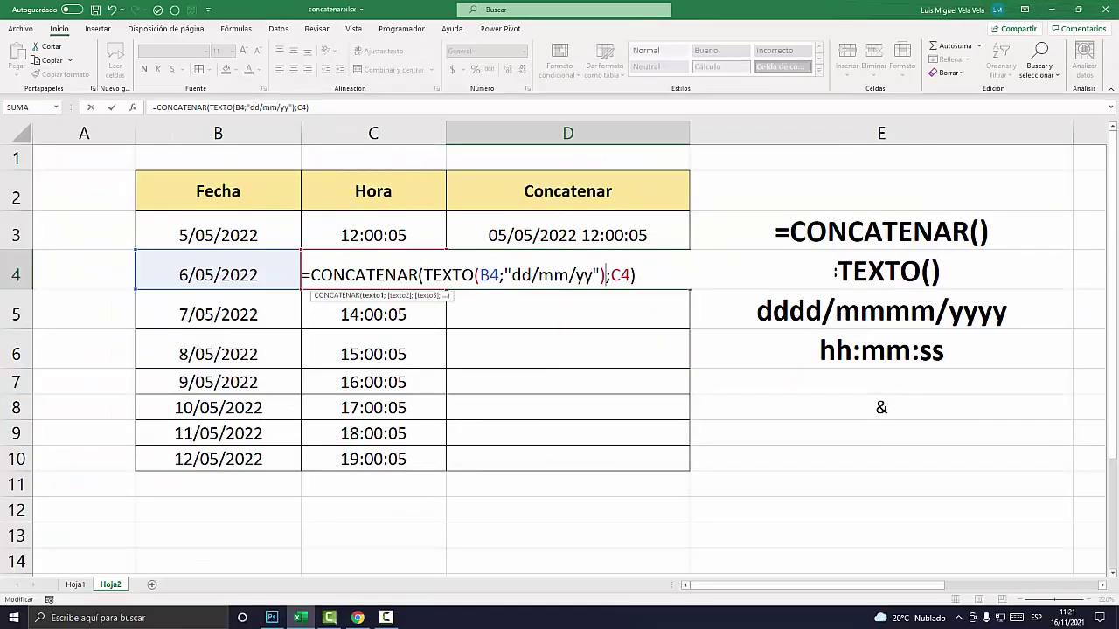
pyautogui.press('Return')
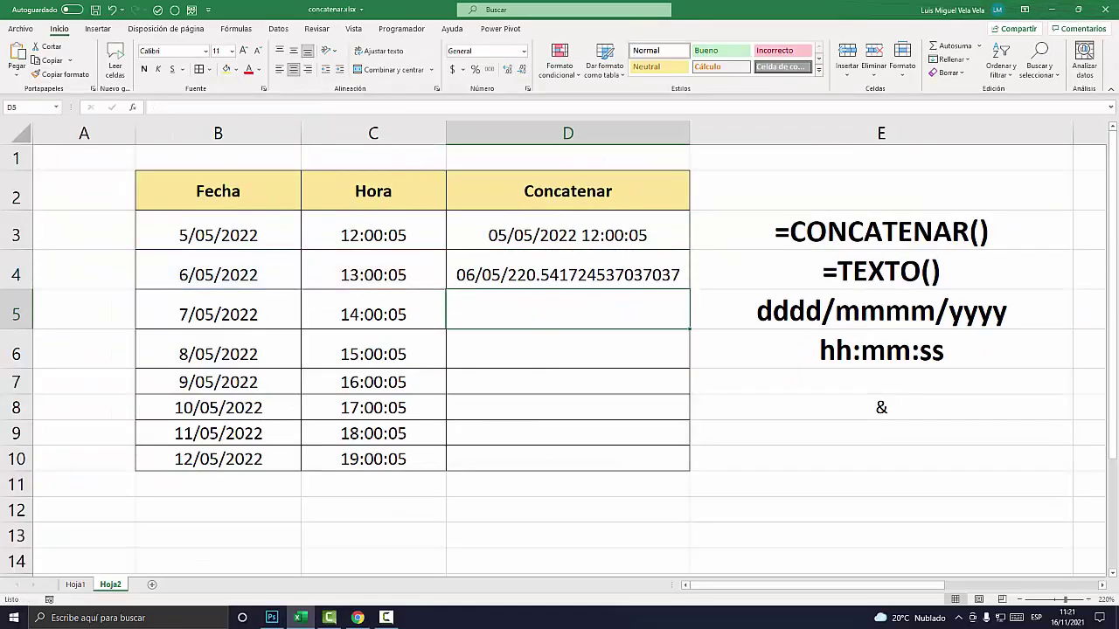
# - Wrap C4 in TEXTO with format "hh:mm:ss" and submit, triggering Excel's correction offer
pyautogui.click(567, 269)
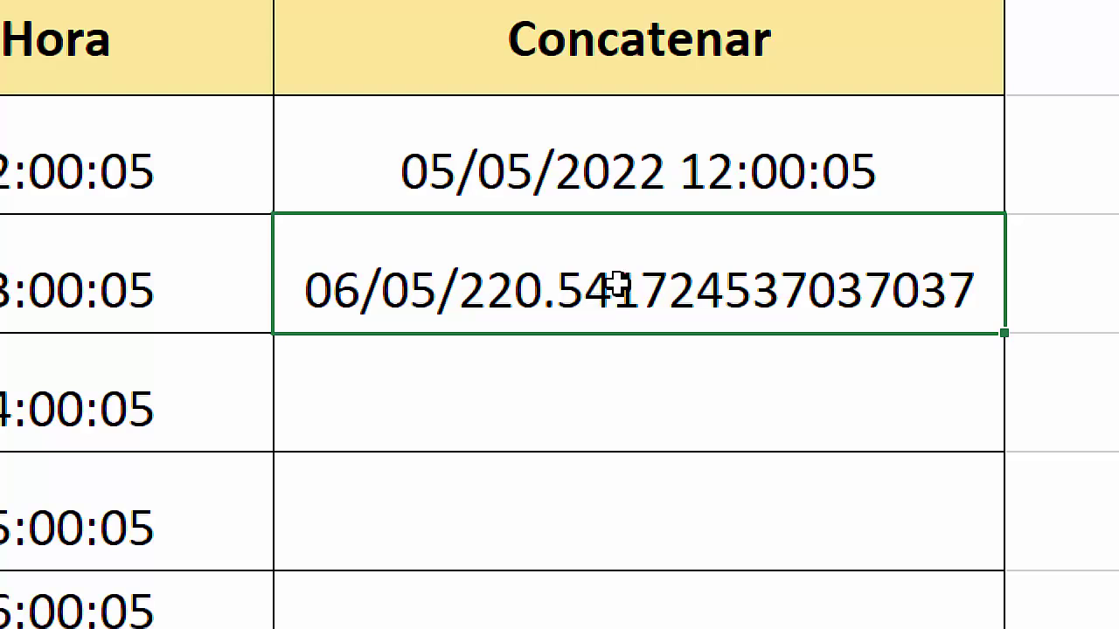
pyautogui.doubleClick(617, 285)
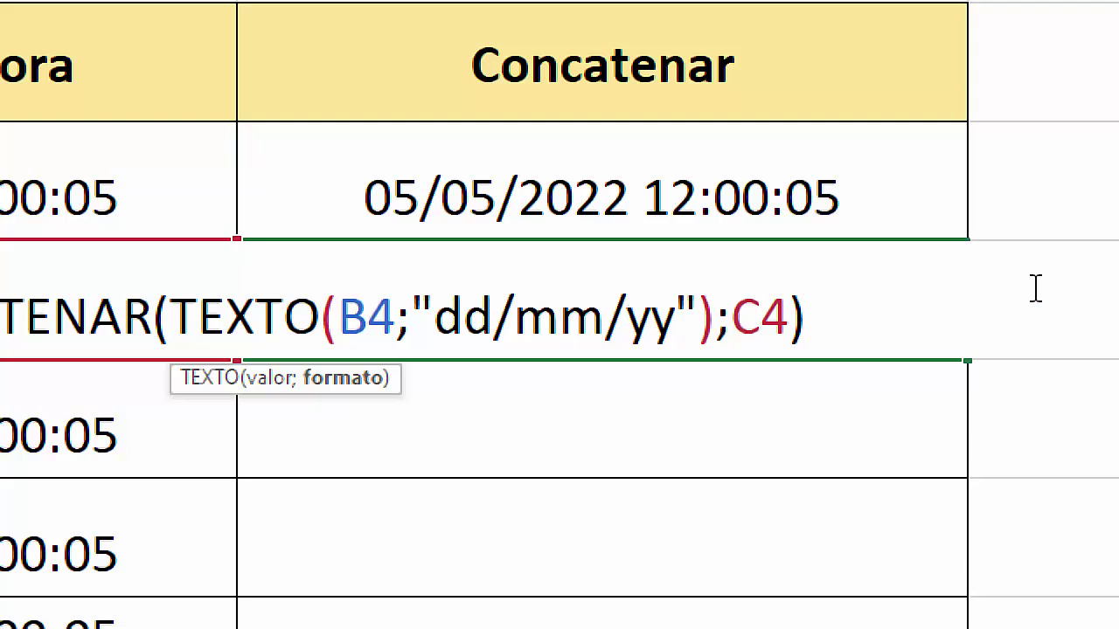
pyautogui.click(731, 316)
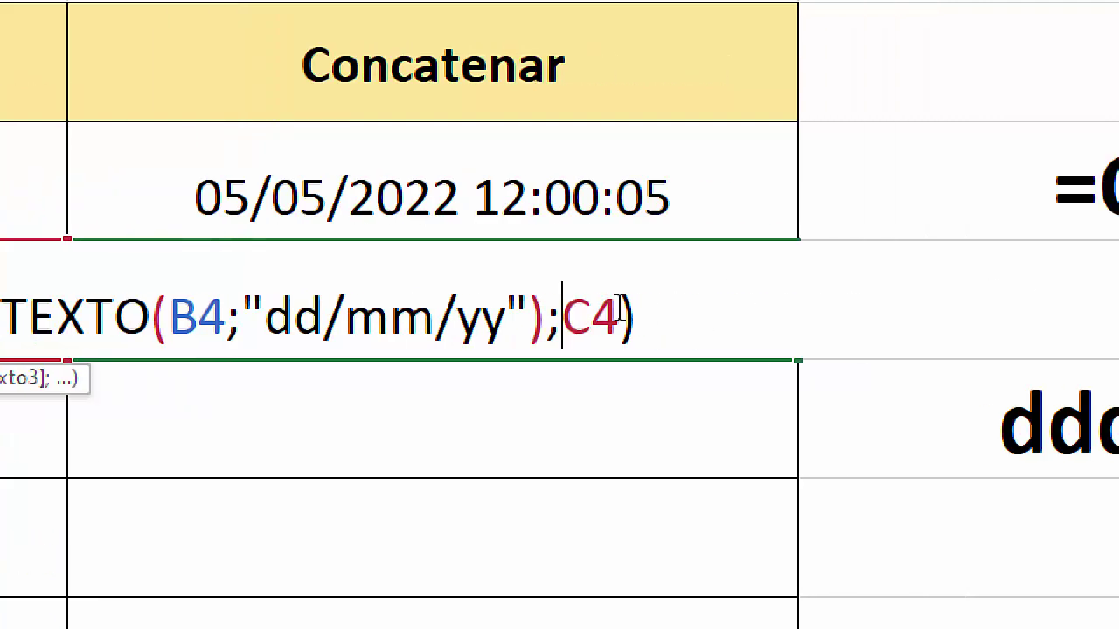
pyautogui.doubleClick(612, 315)
pyautogui.click(578, 316)
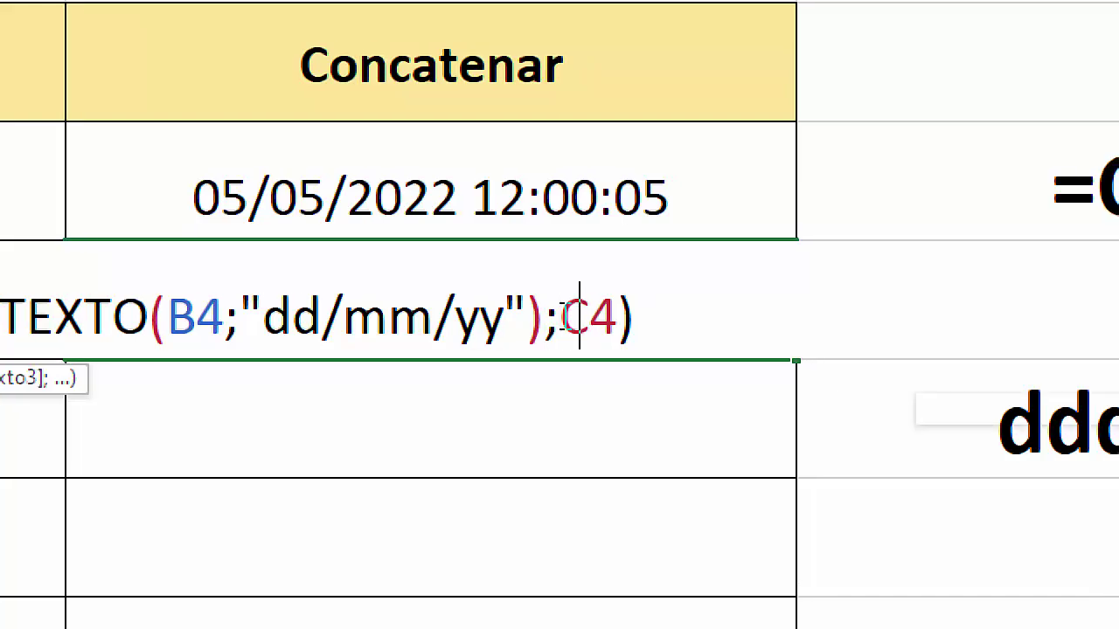
pyautogui.write('tex')
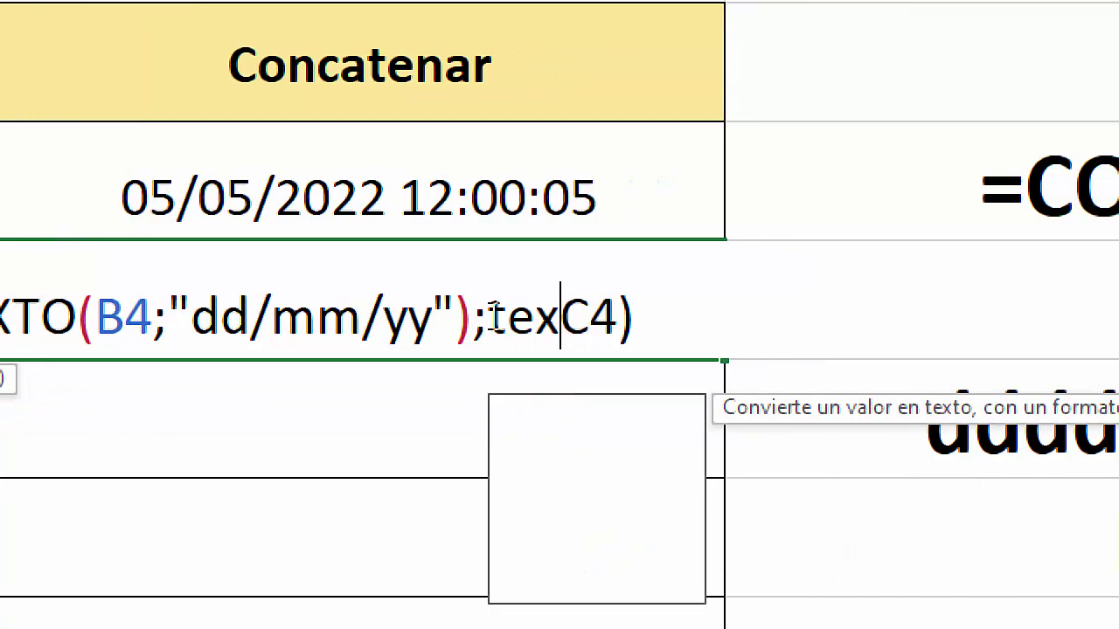
pyautogui.write('to')
pyautogui.press('Tab')
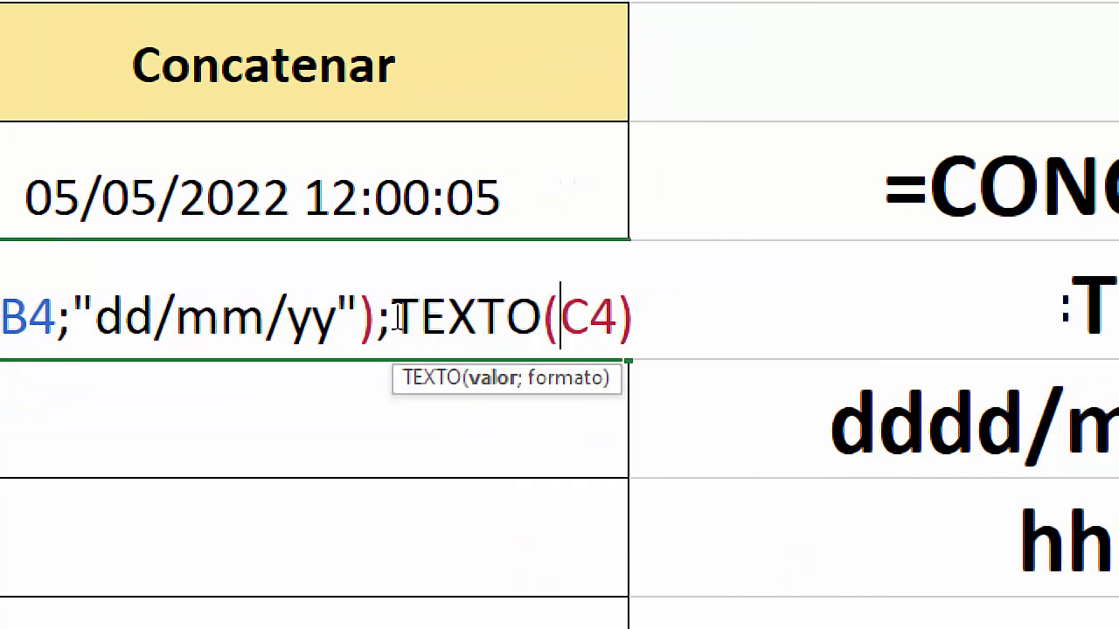
pyautogui.click(618, 319)
pyautogui.write(';')
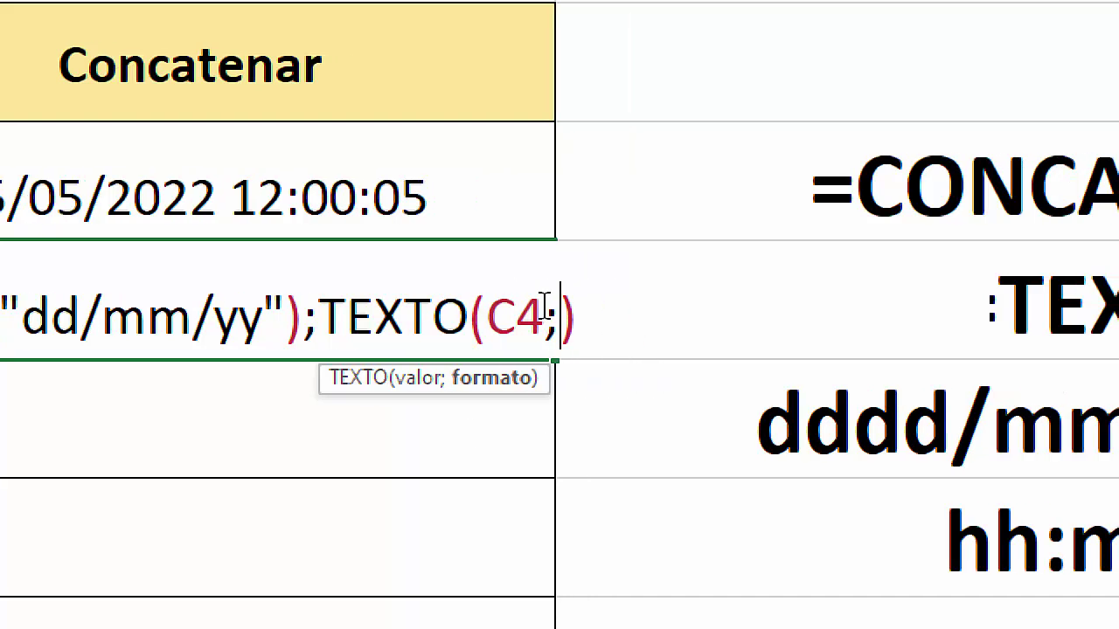
pyautogui.write('"')
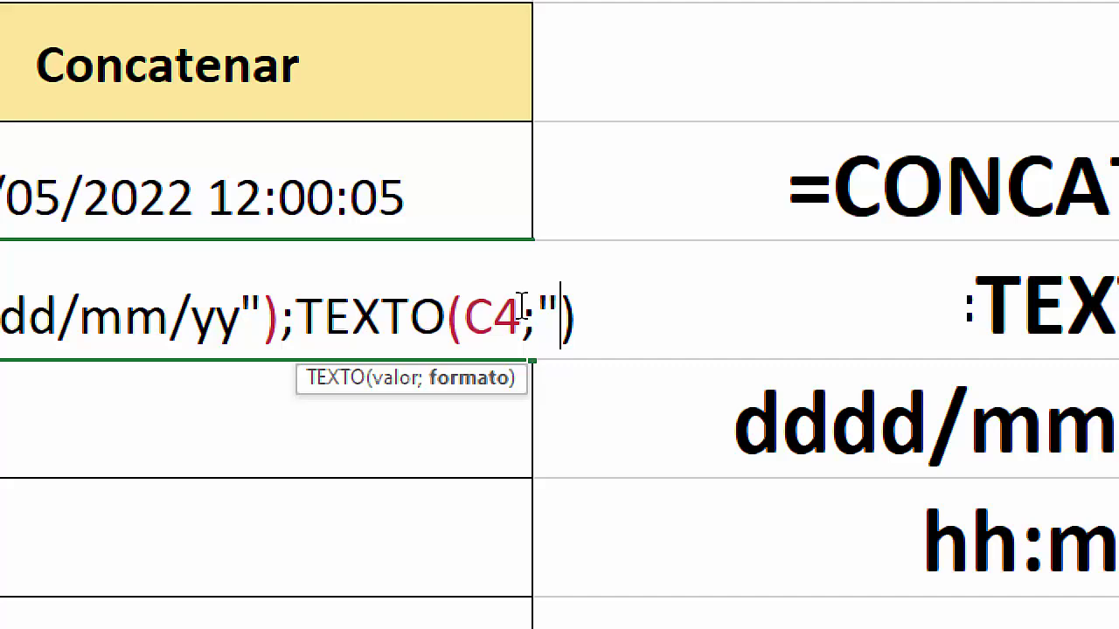
pyautogui.write('h')
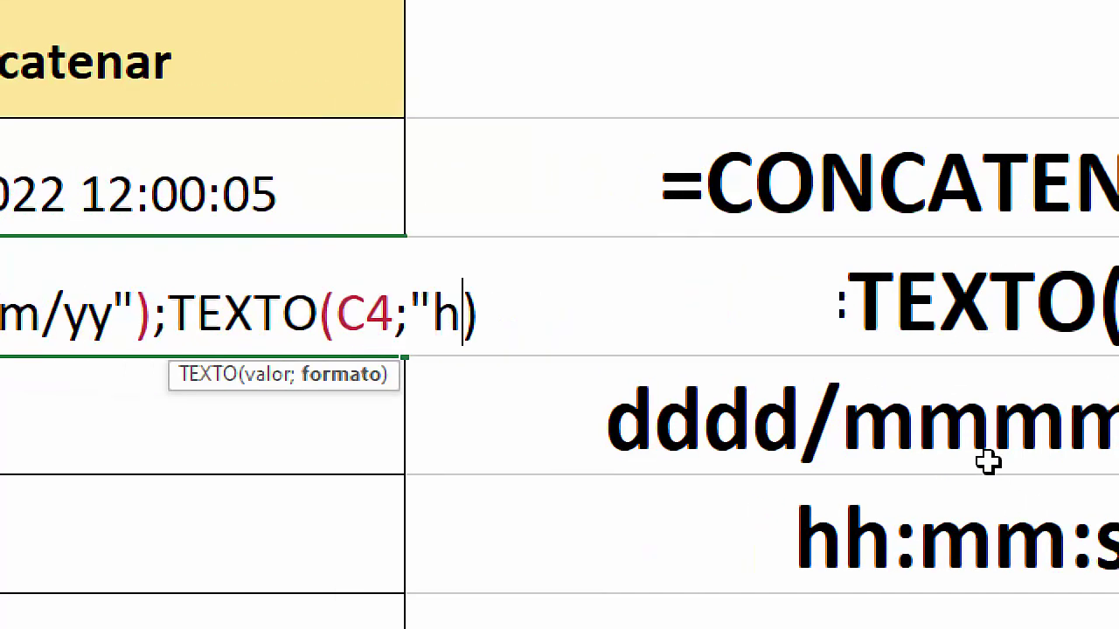
pyautogui.write('h:')
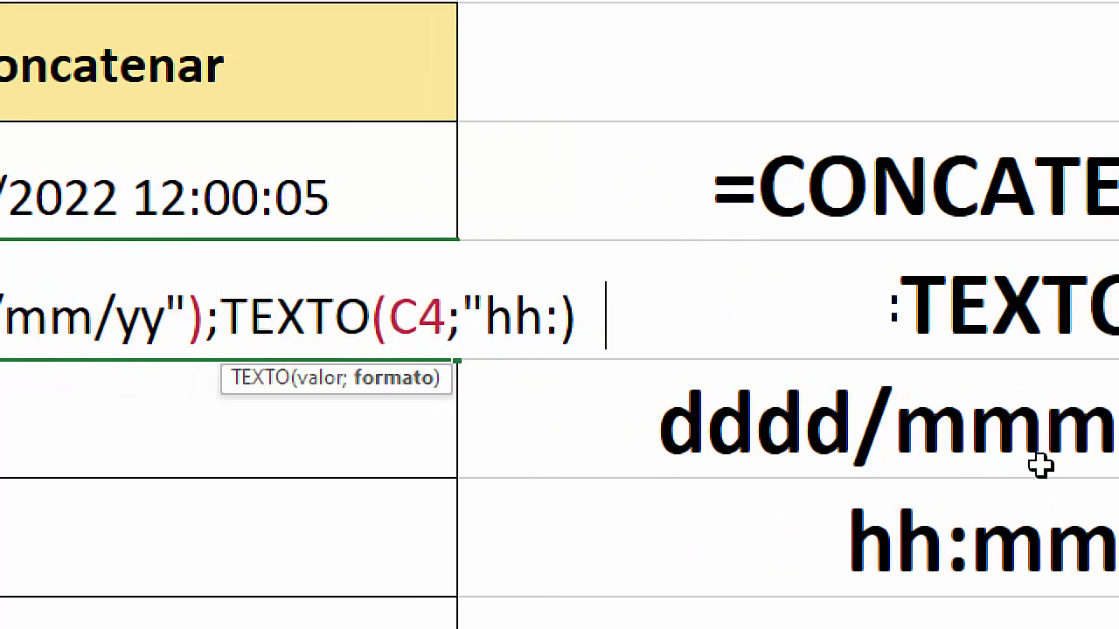
pyautogui.write('mm:')
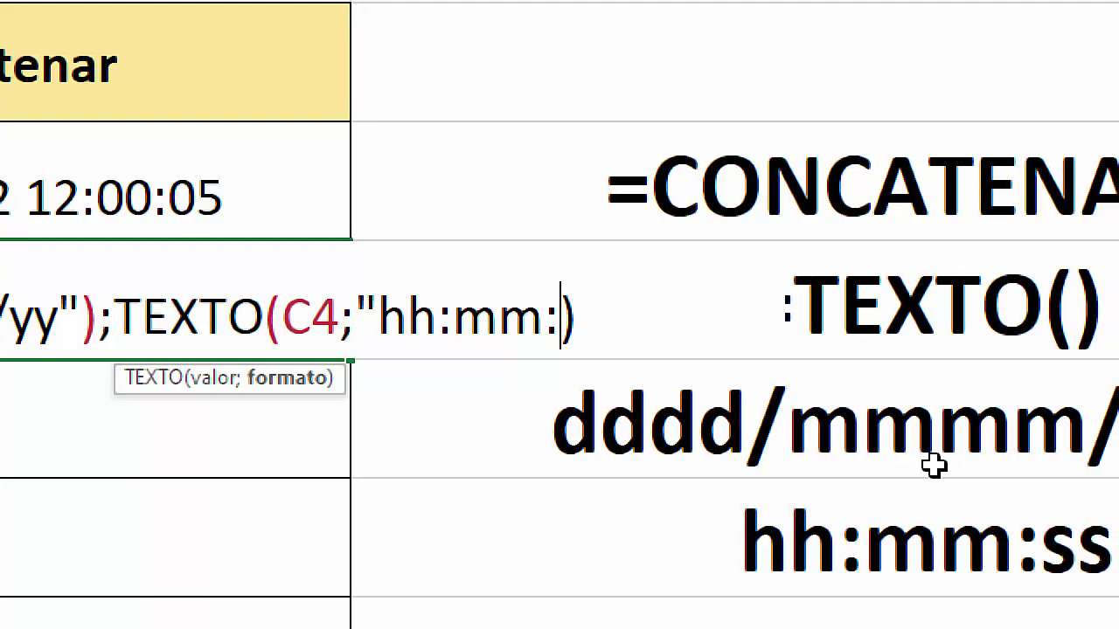
pyautogui.write('ss')
pyautogui.press('Left')
pyautogui.write('"')
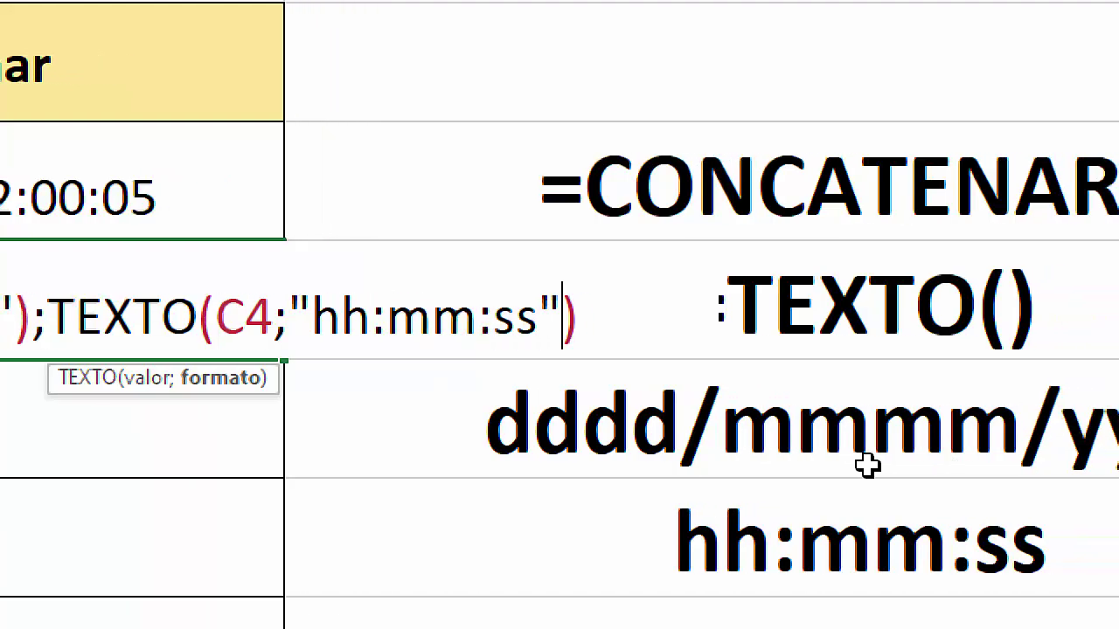
pyautogui.press('Return')
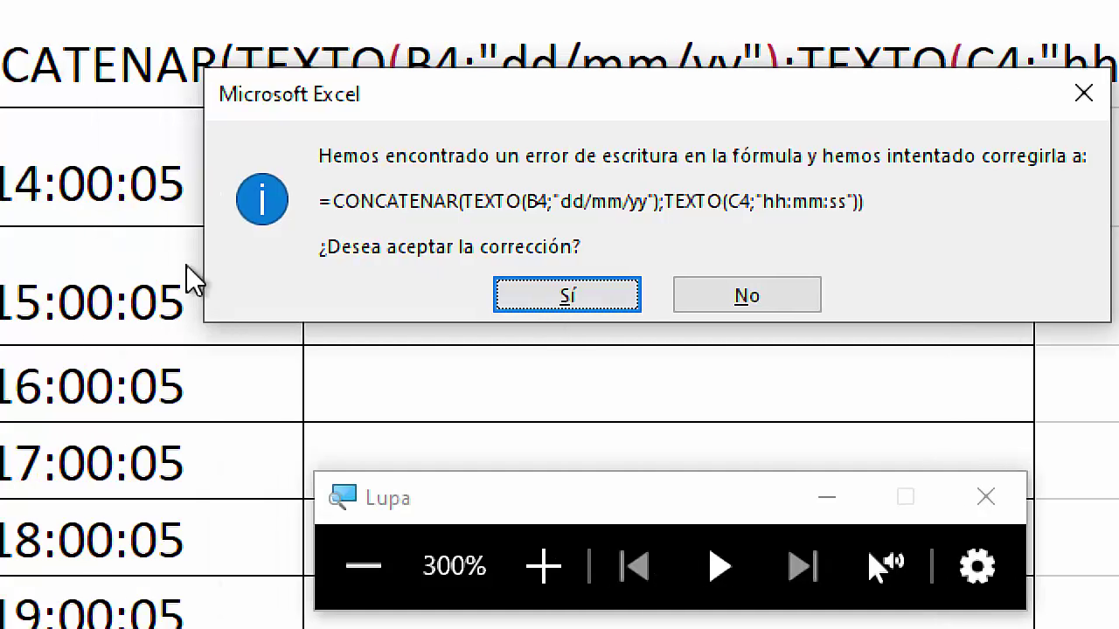
# - Accept Excel's corrected formula and add a space after yy so D4 shows 06/05/22 13:00:05
pyautogui.click(544, 297)
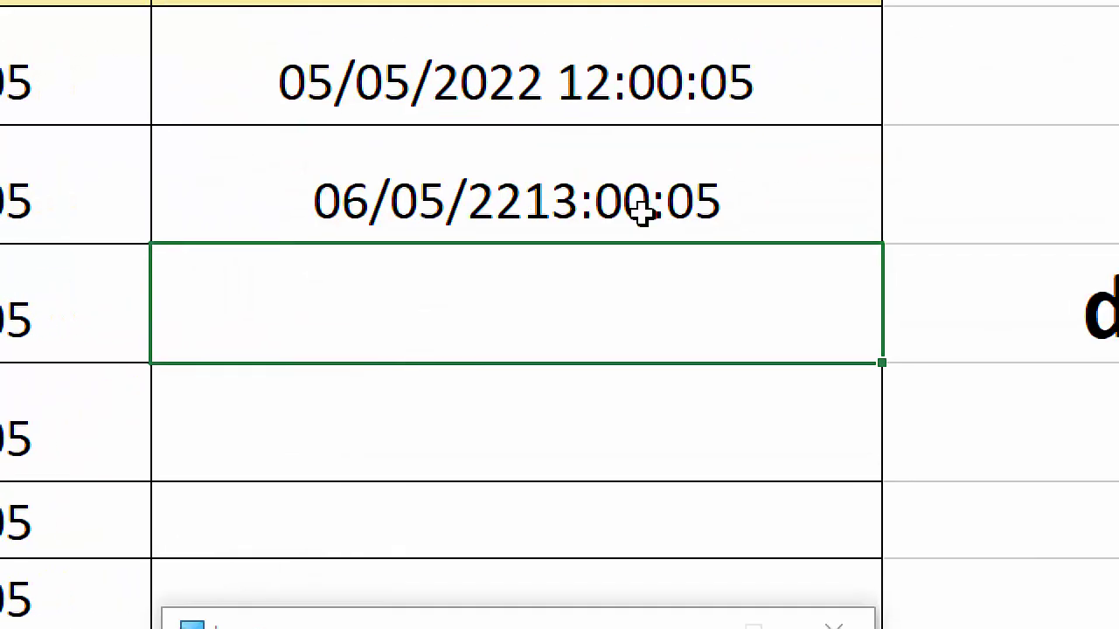
pyautogui.doubleClick(598, 215)
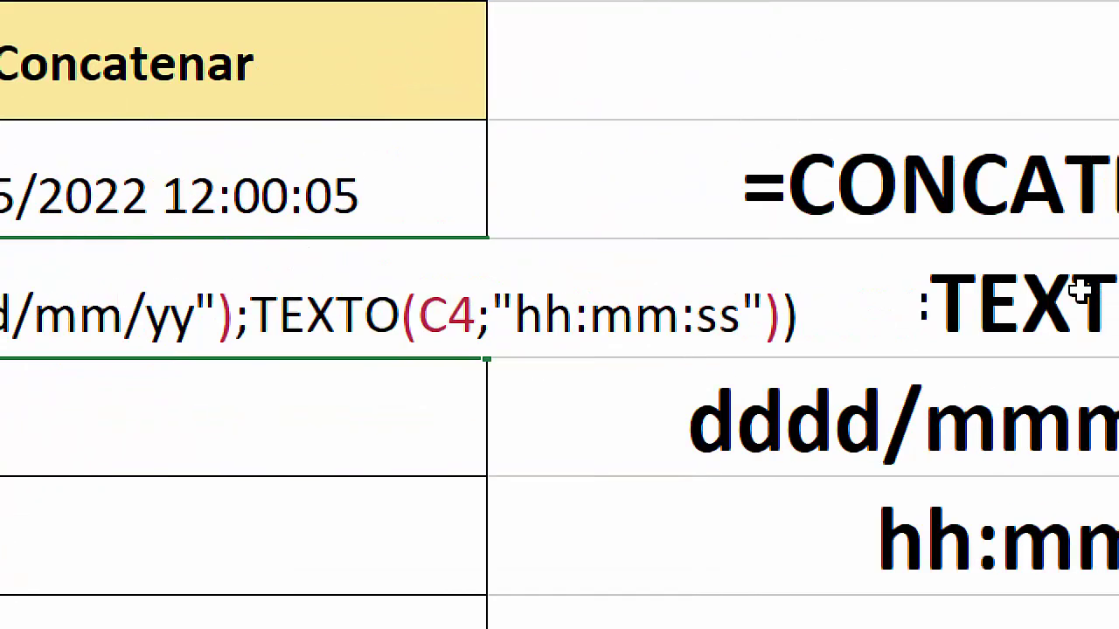
pyautogui.click(793, 313)
pyautogui.click(562, 316)
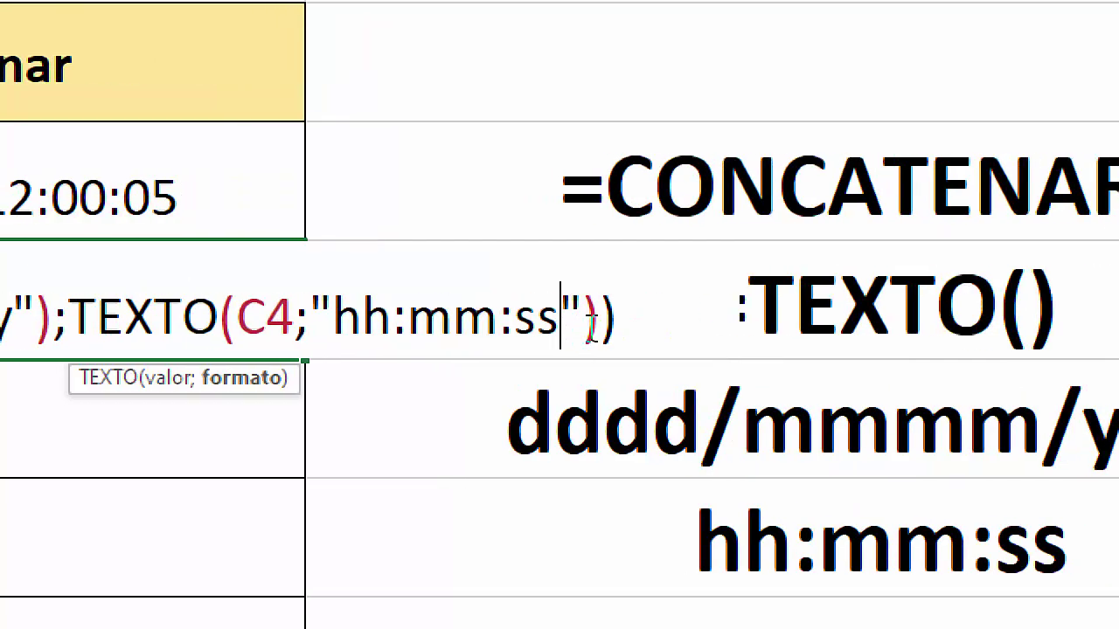
pyautogui.click(602, 316)
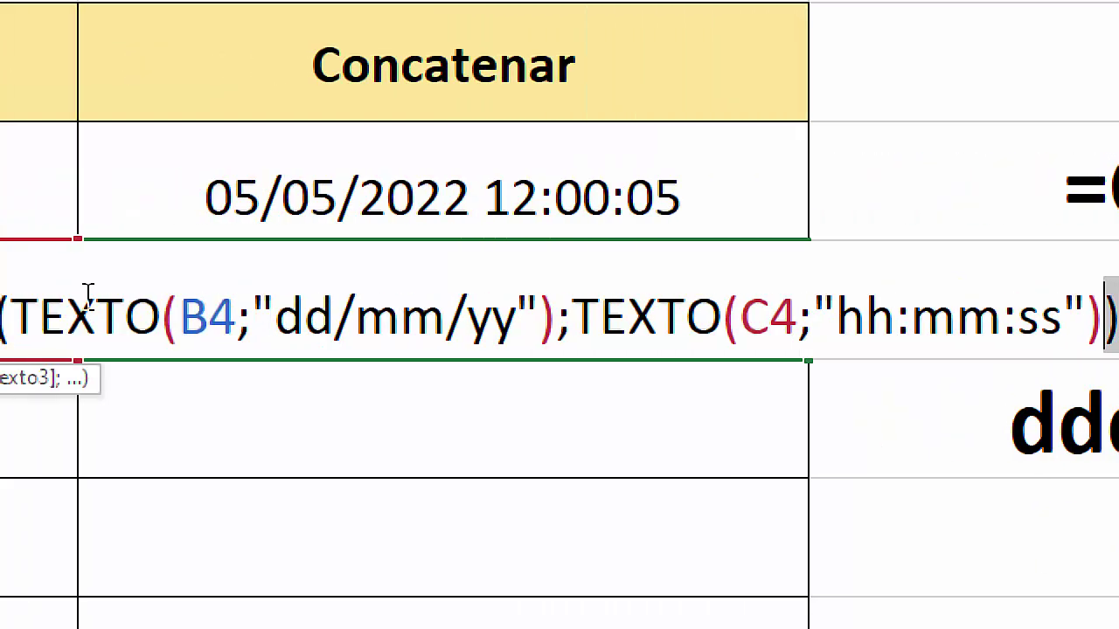
pyautogui.click(575, 316)
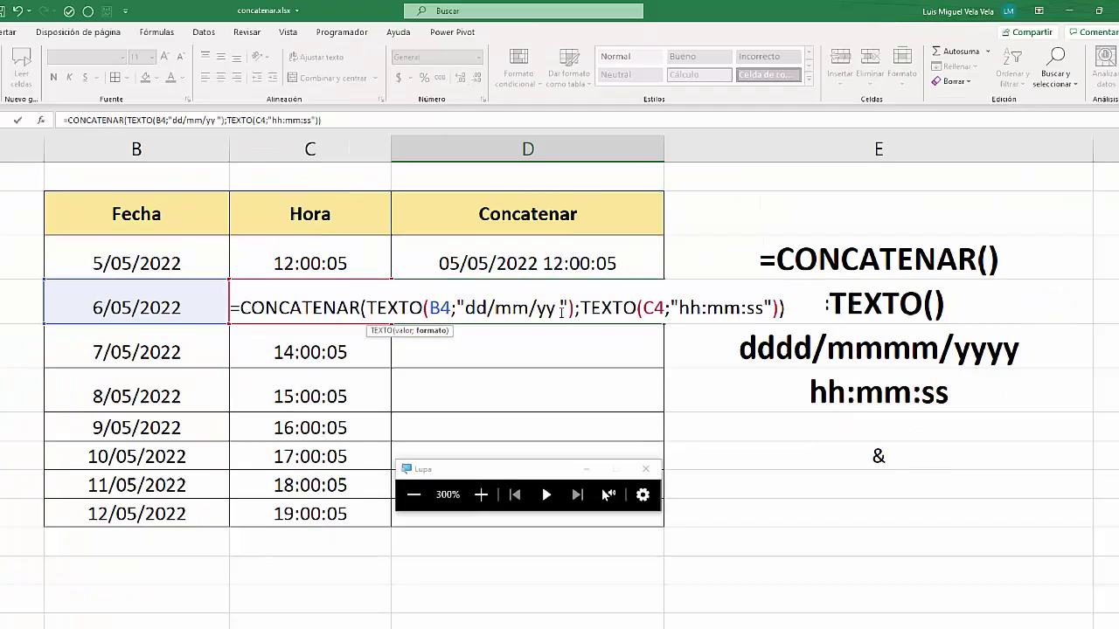
pyautogui.press('Return')
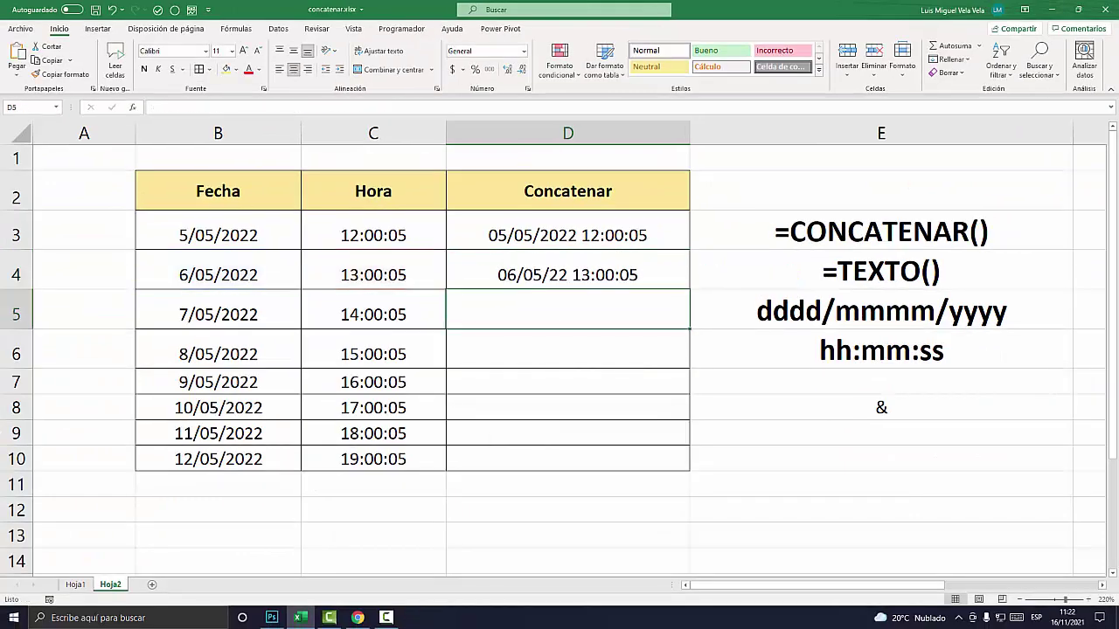
pyautogui.click(567, 274)
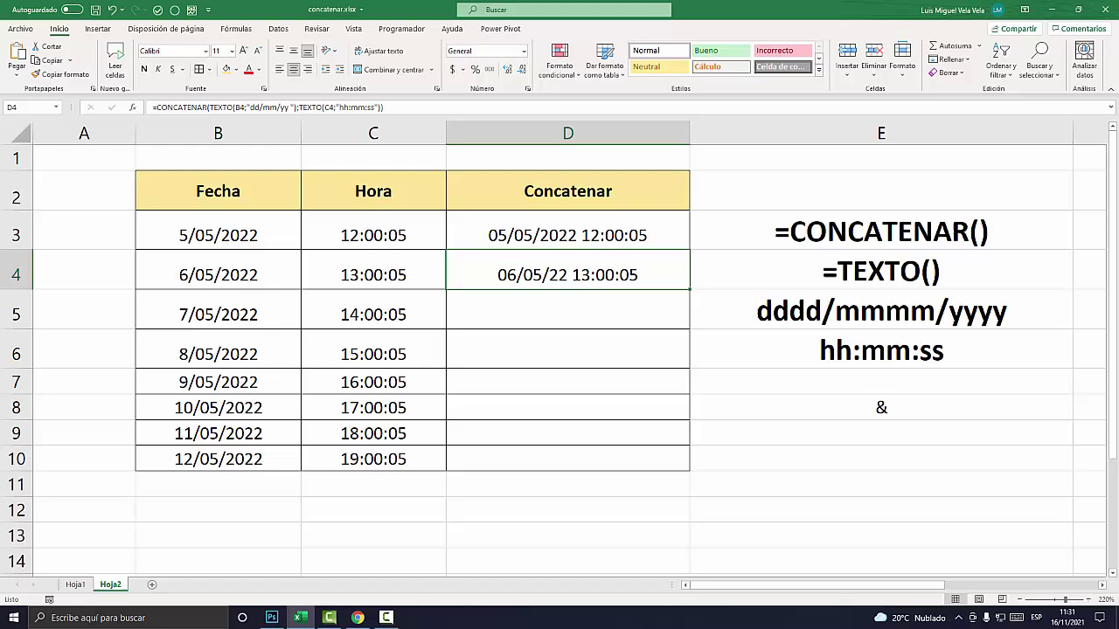
pyautogui.click(881, 407)
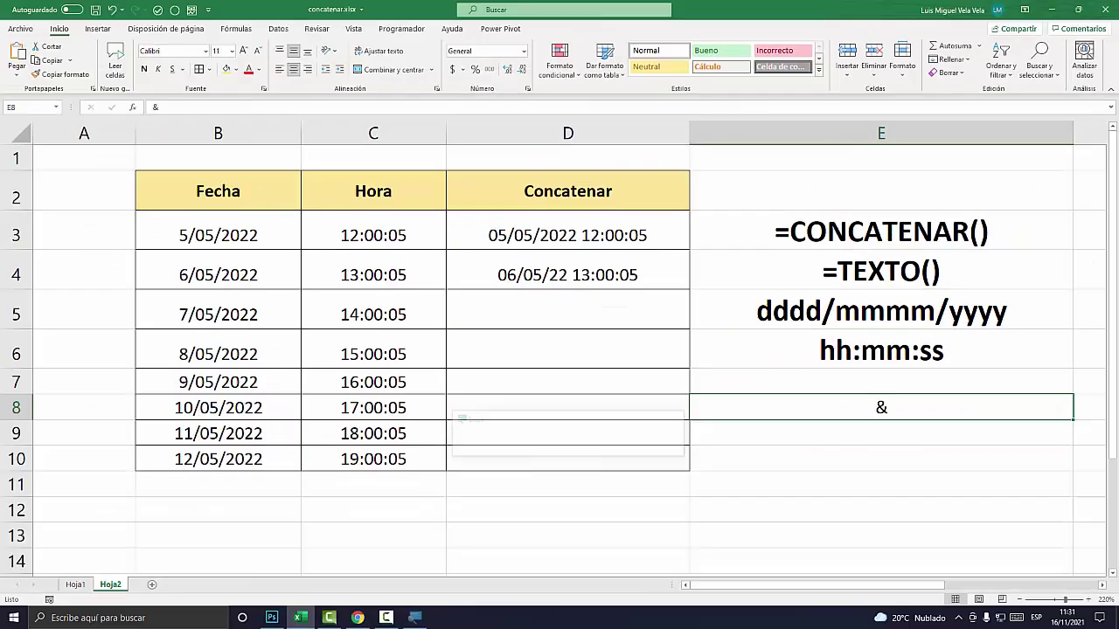
# - Tick the Shift and & keys in the Photoshop keyboard picture with red checks, then select Excel's D5
pyautogui.click(272, 618)
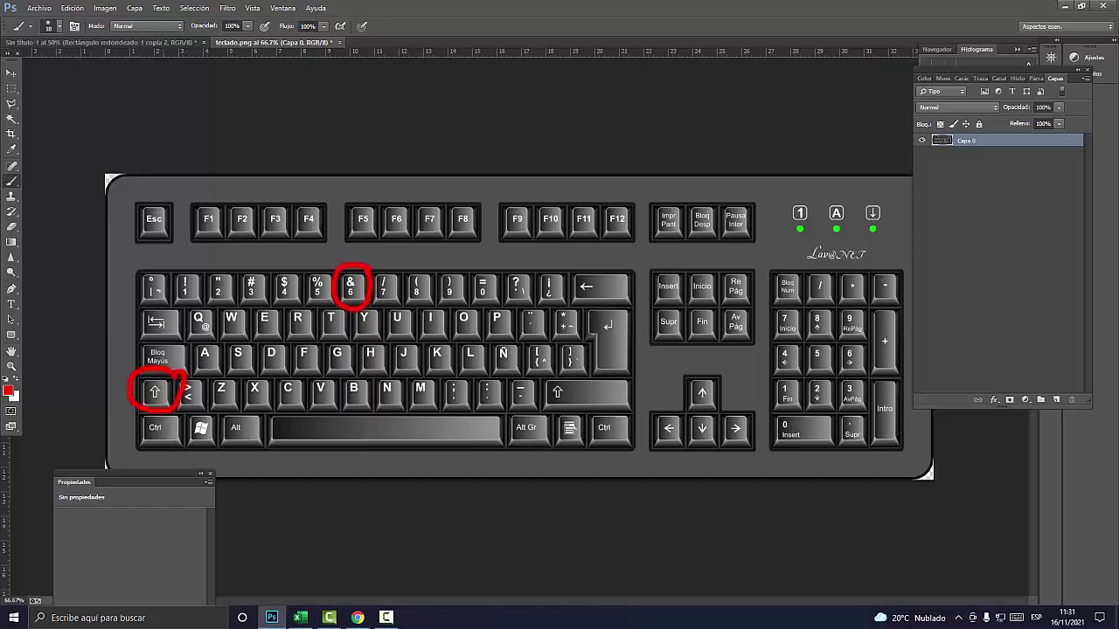
pyautogui.moveTo(198, 393); pyautogui.dragTo(259, 357)
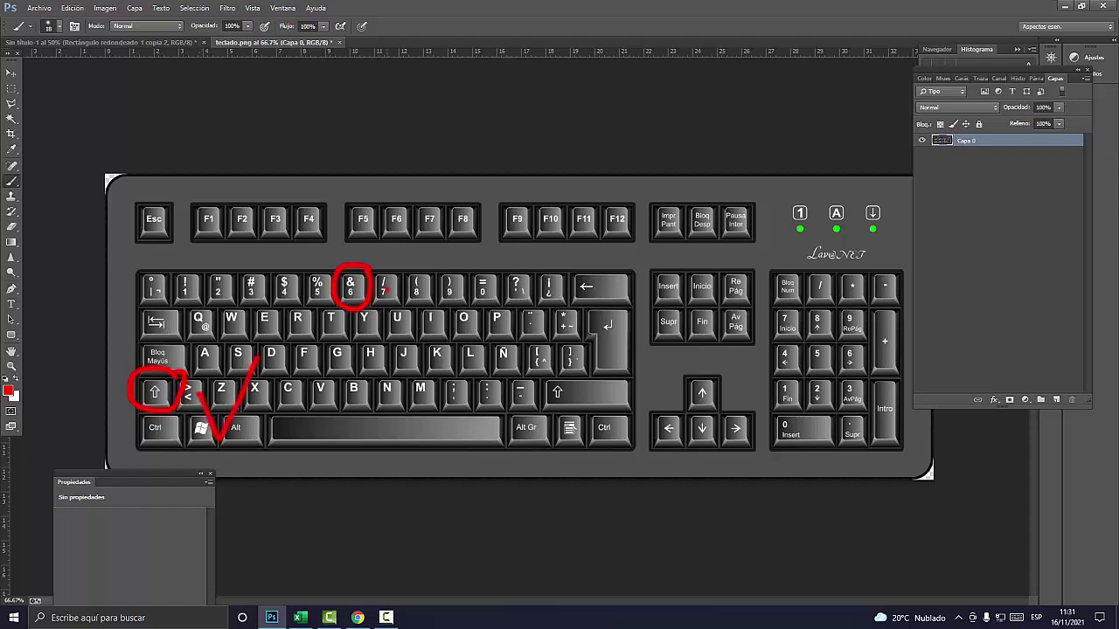
pyautogui.moveTo(385, 291); pyautogui.dragTo(434, 244)
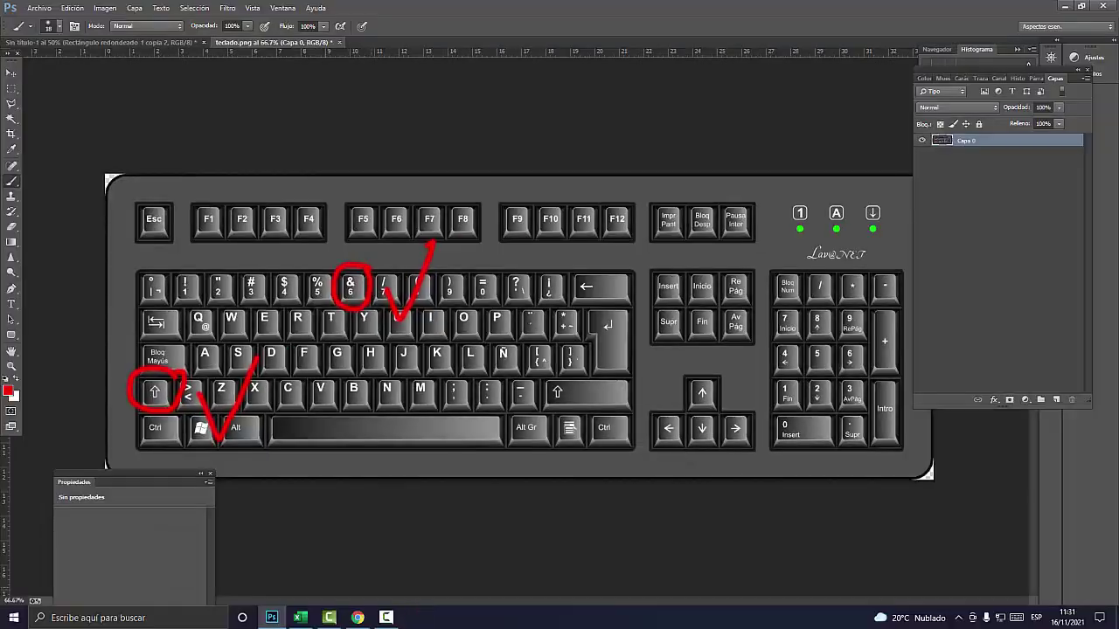
pyautogui.click(300, 617)
pyautogui.click(882, 382)
pyautogui.click(567, 310)
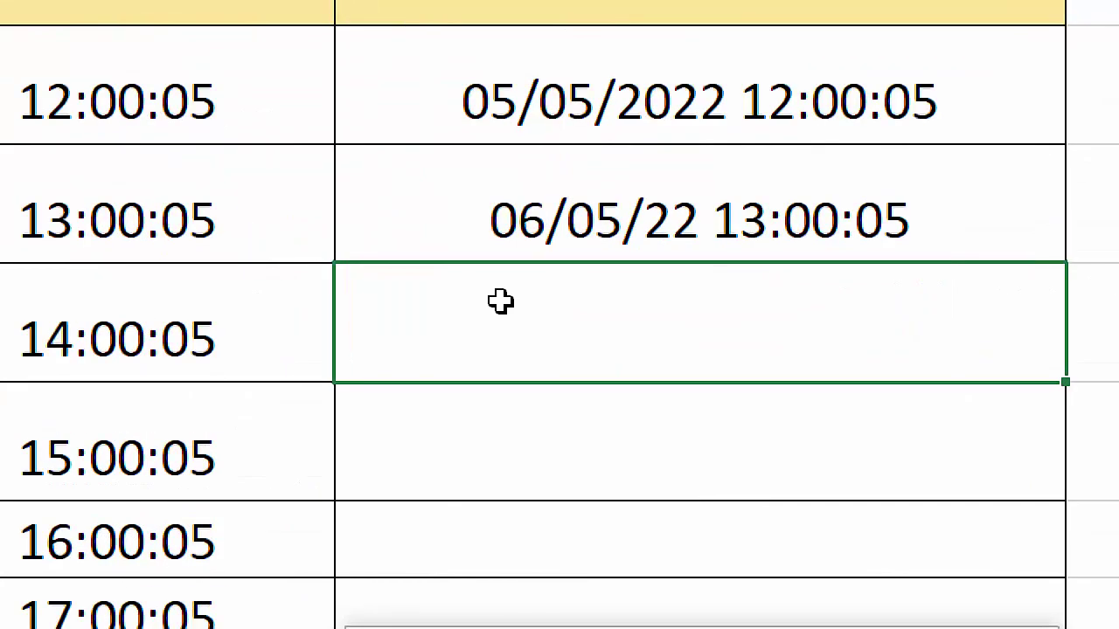
# - Enter =B5&C5 in D5, pointing out the & and B5 parts, giving 446880.583391203703704
pyautogui.write('=')
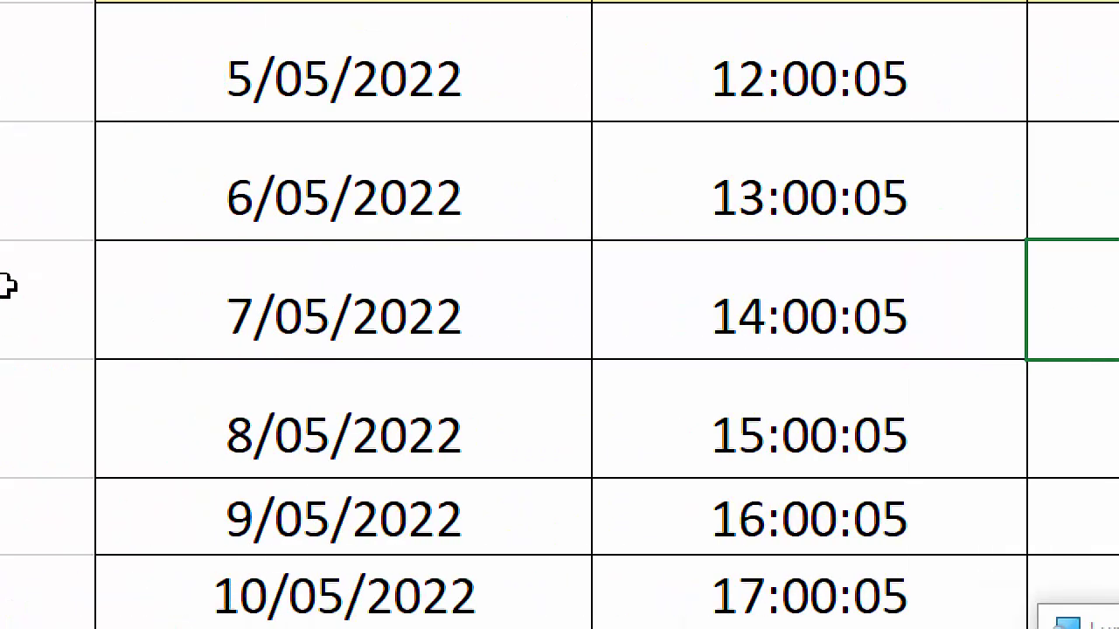
pyautogui.click(445, 297)
pyautogui.click(789, 306)
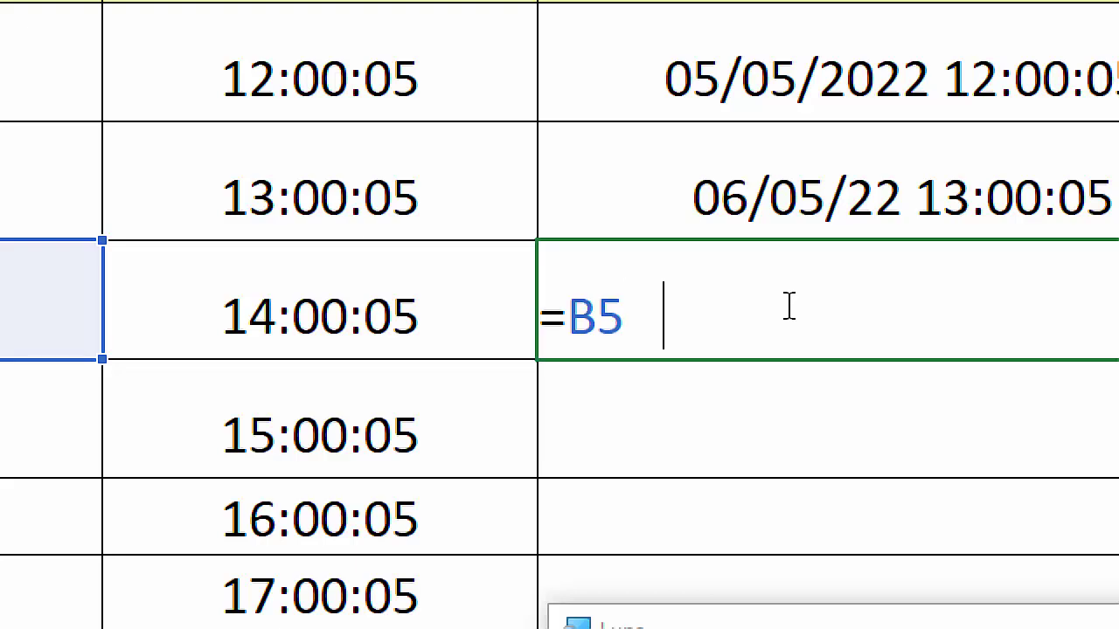
pyautogui.write('&')
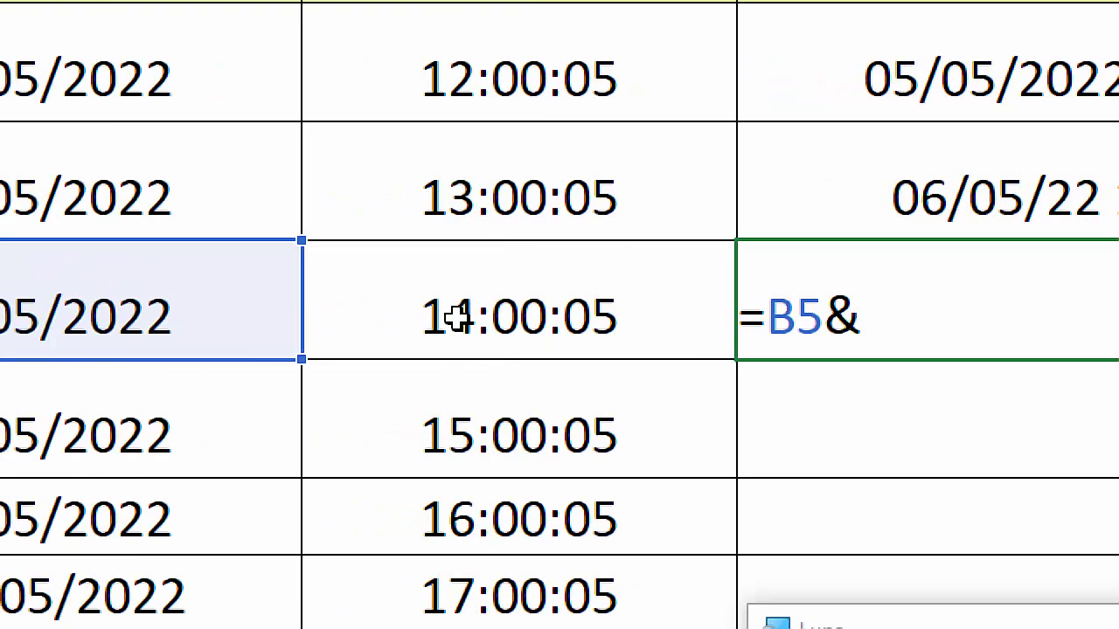
pyautogui.click(156, 315)
pyautogui.click(708, 314)
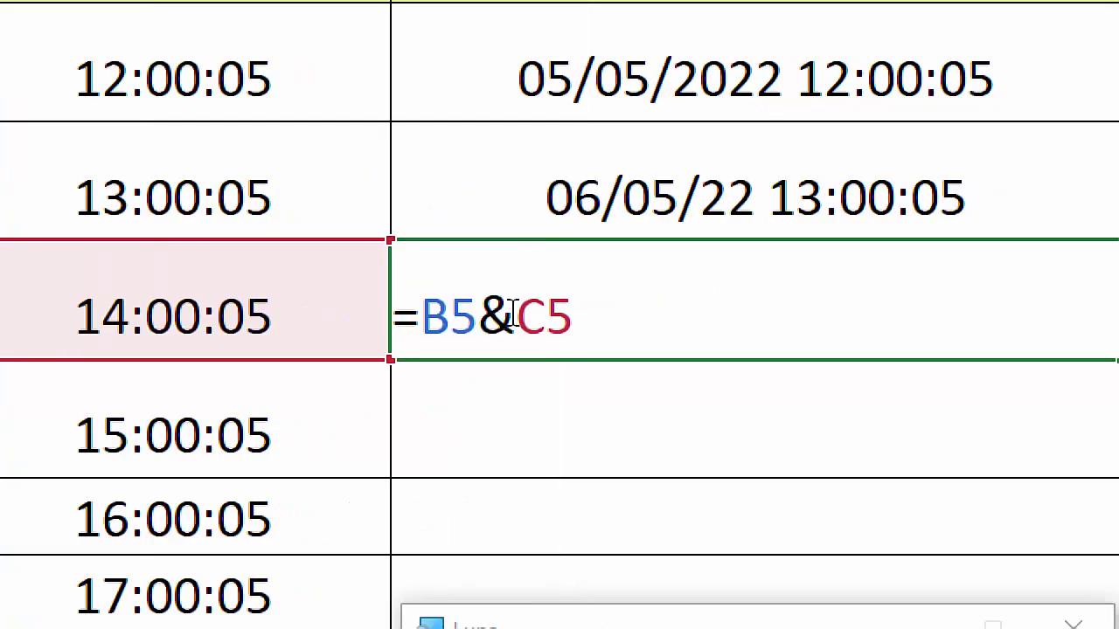
pyautogui.moveTo(512, 314); pyautogui.dragTo(478, 315)
pyautogui.click(478, 316)
pyautogui.moveTo(477, 316); pyautogui.dragTo(431, 319)
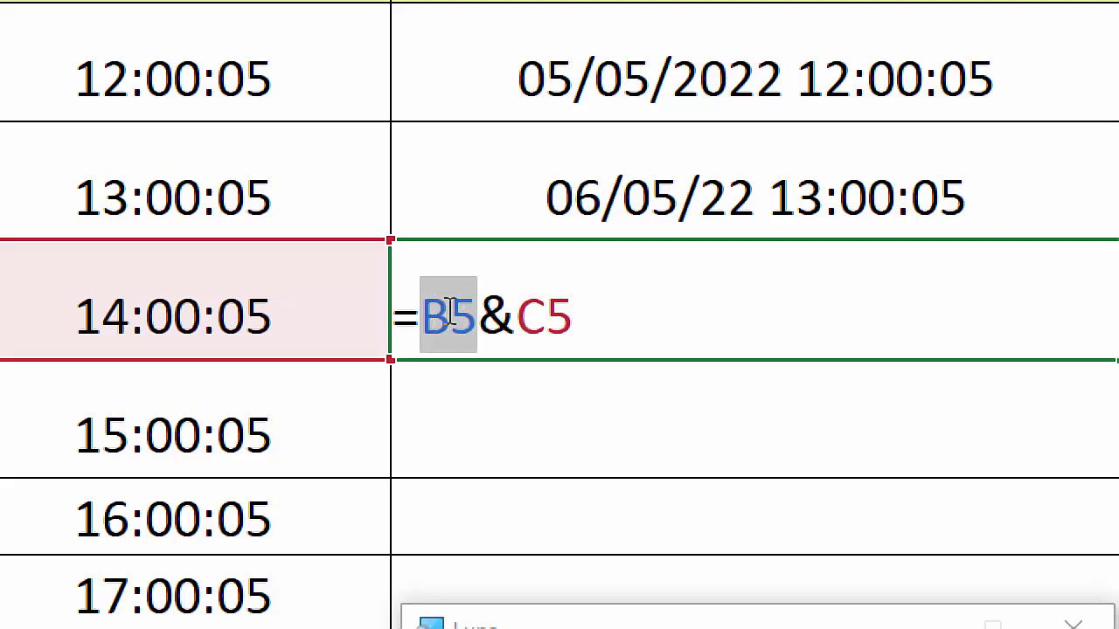
pyautogui.click(584, 315)
pyautogui.press('Return')
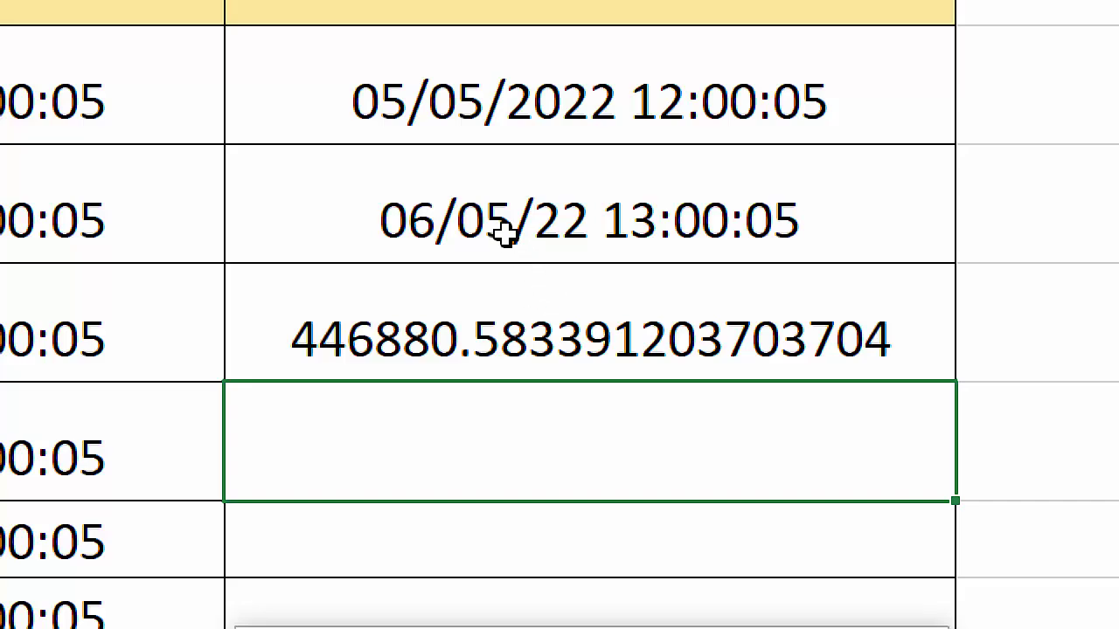
pyautogui.press('Up')
# - Review D4's CONCATENAR formula and its date argument, then confirm it
pyautogui.doubleClick(506, 215)
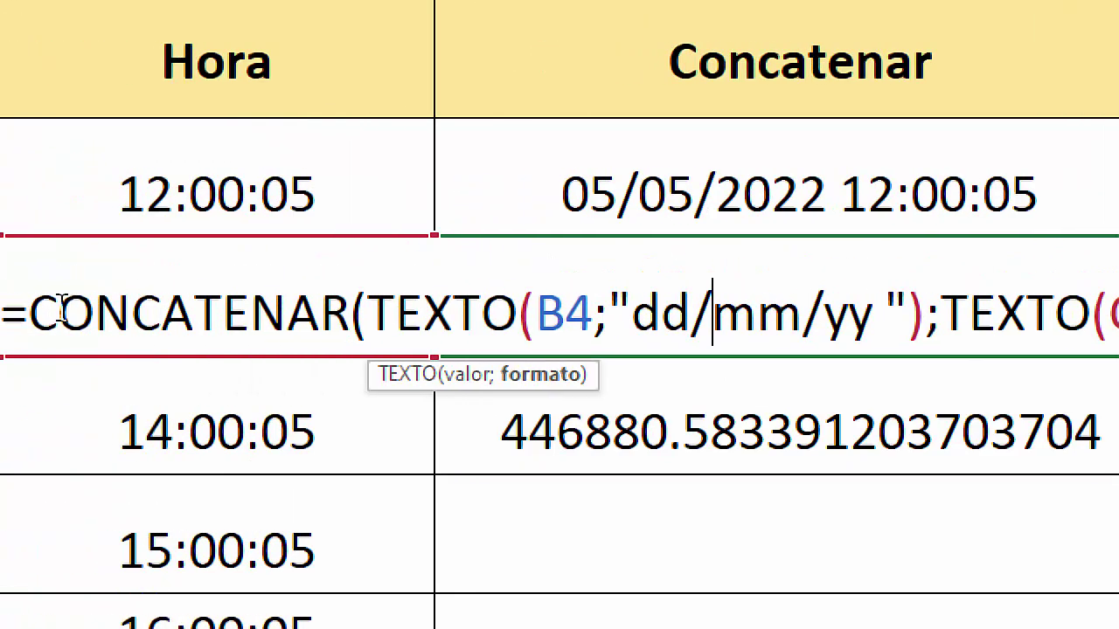
pyautogui.moveTo(130, 312); pyautogui.dragTo(456, 316)
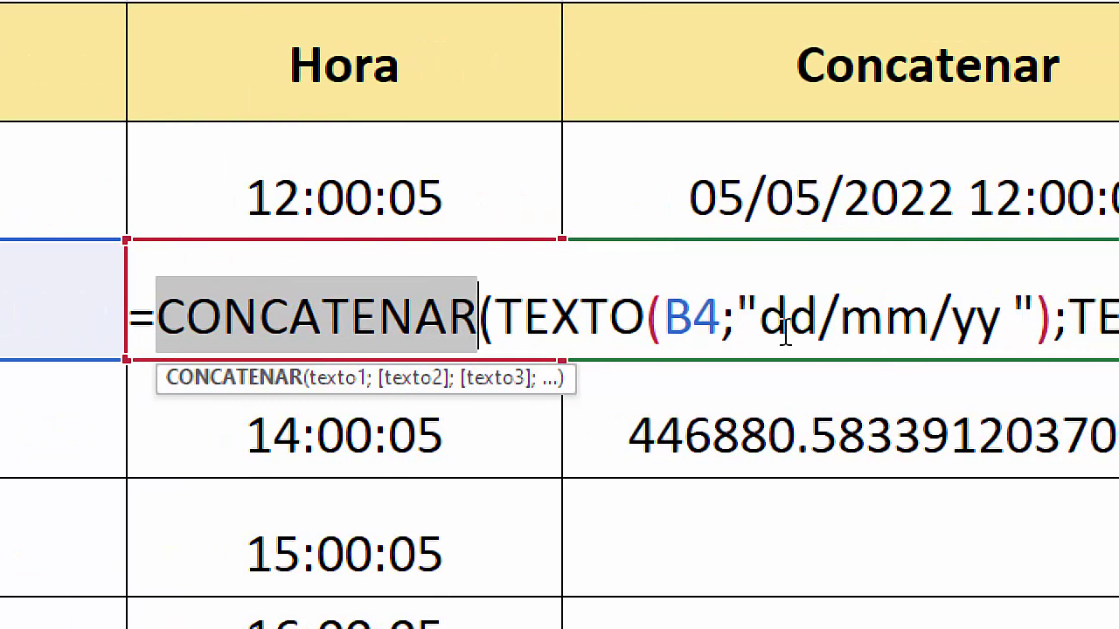
pyautogui.click(562, 319)
pyautogui.press('Return')
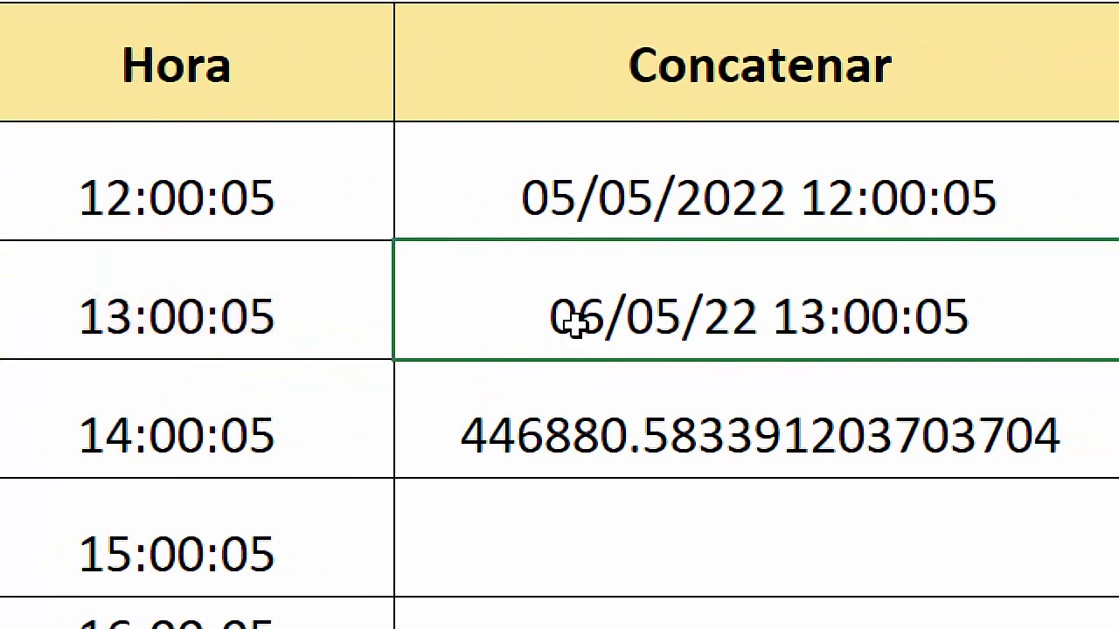
# - Enter =B5&C5 in D5, pointing out the & operator, and zoom in on the sheet
pyautogui.click(637, 434)
pyautogui.write('=B5&C5')
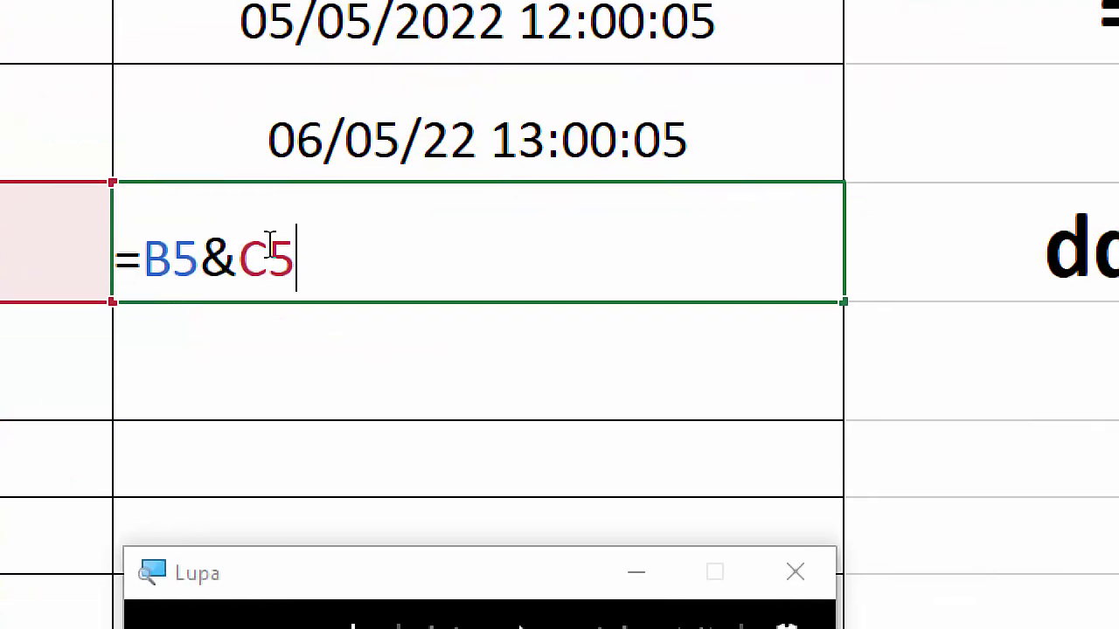
pyautogui.doubleClick(570, 261)
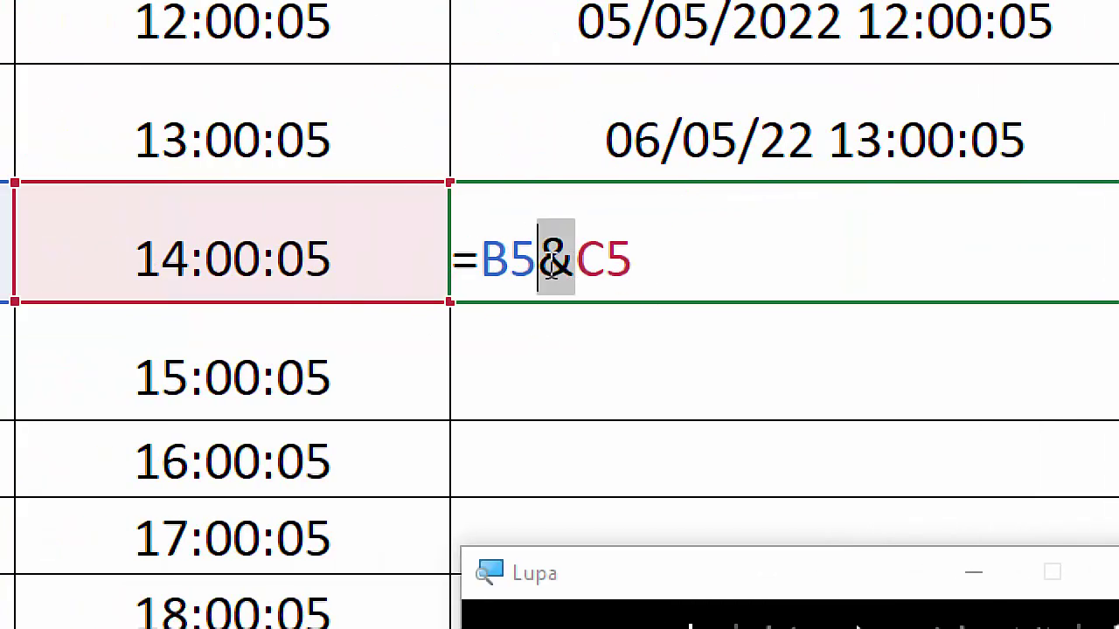
pyautogui.click(509, 259)
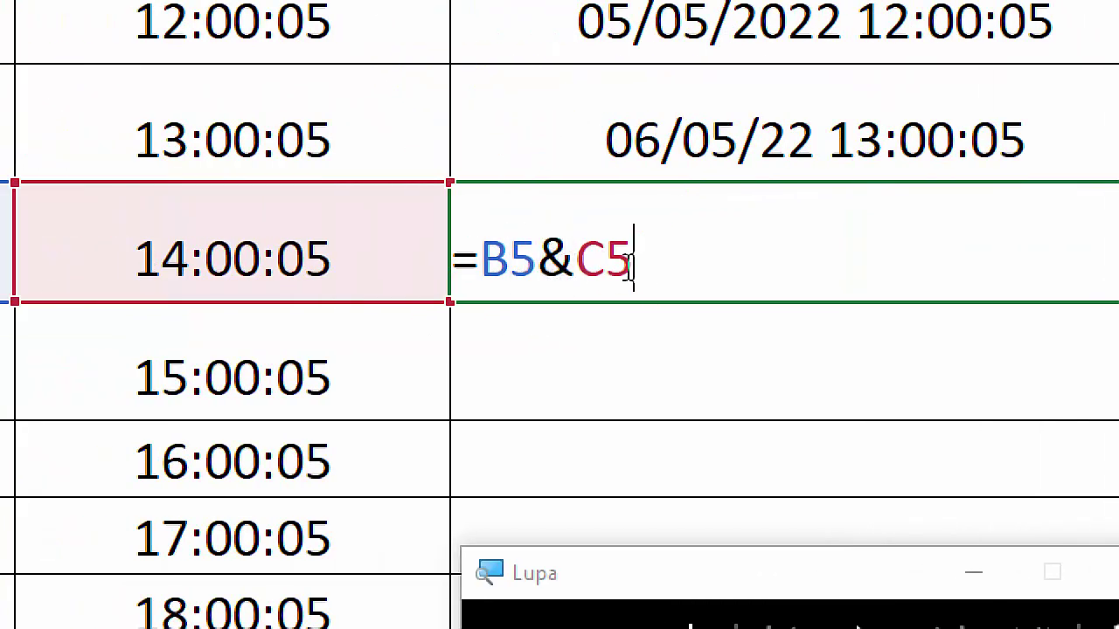
pyautogui.press('Return')
pyautogui.press('super+Escape')
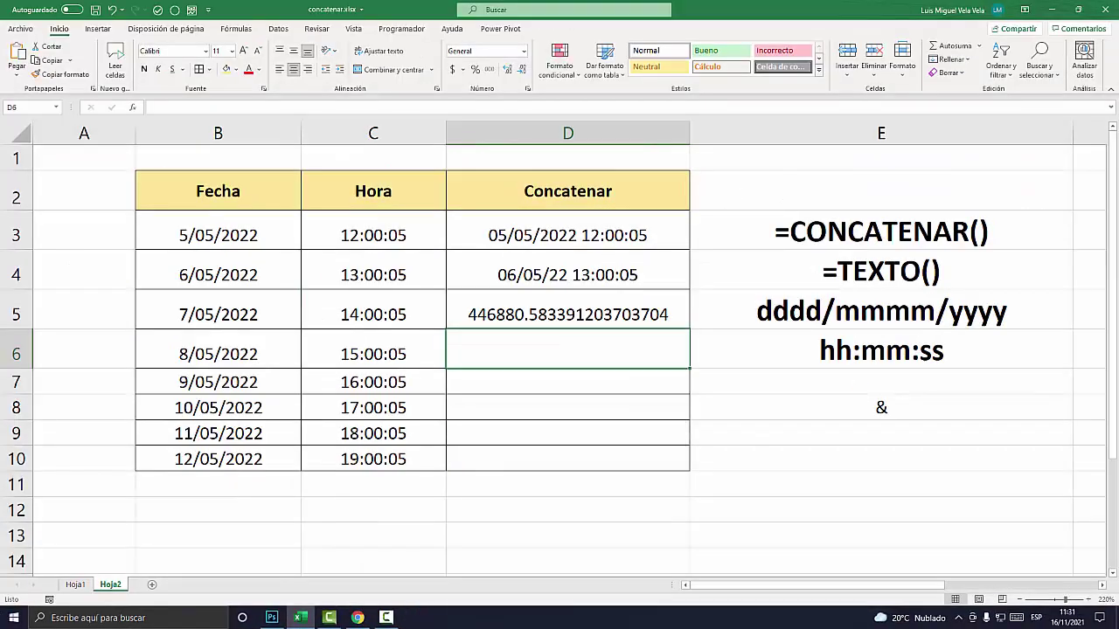
pyautogui.press('super+plus')
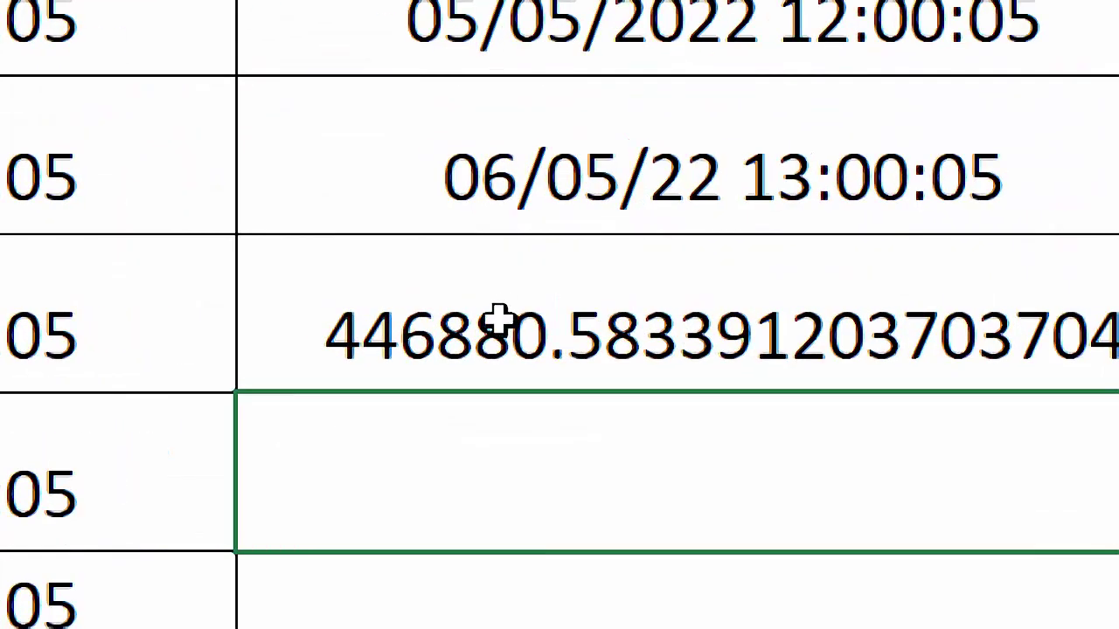
# - Wrap B5 and C5 in D5's formula in TEXTO functions with empty format quotes
pyautogui.doubleClick(500, 321)
pyautogui.click(275, 338)
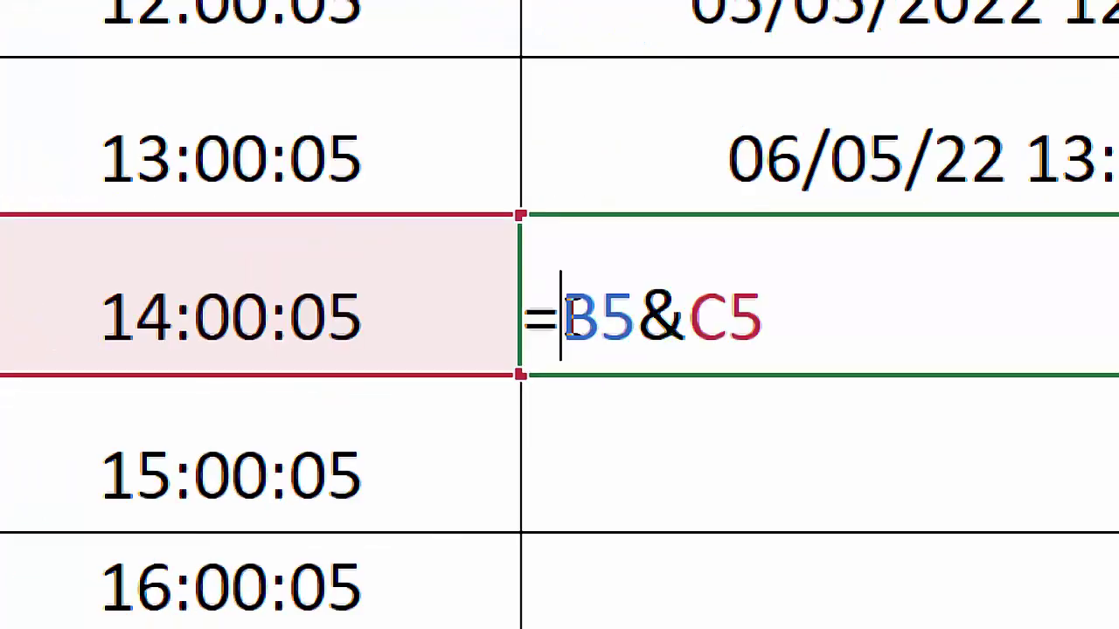
pyautogui.write('texto')
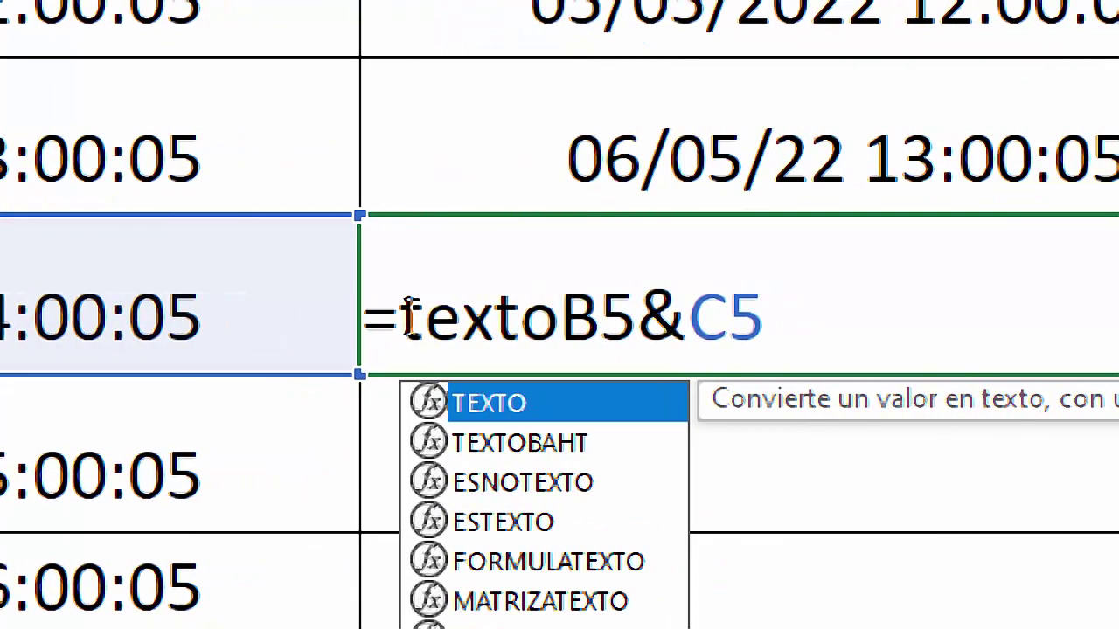
pyautogui.press('Tab')
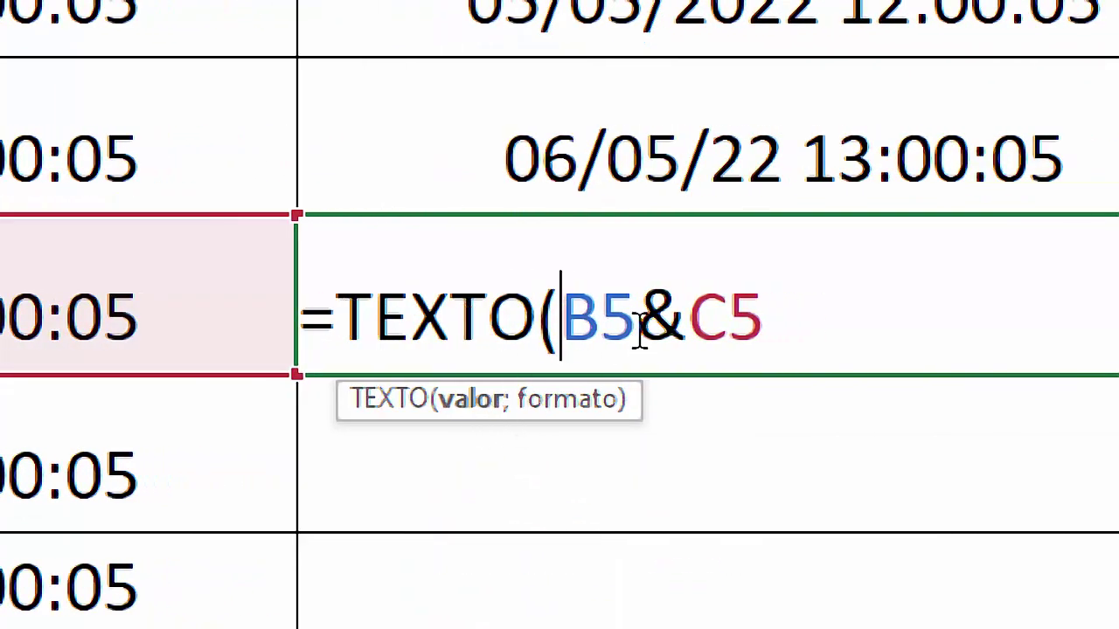
pyautogui.click(641, 336)
pyautogui.write(';')
pyautogui.write('""')
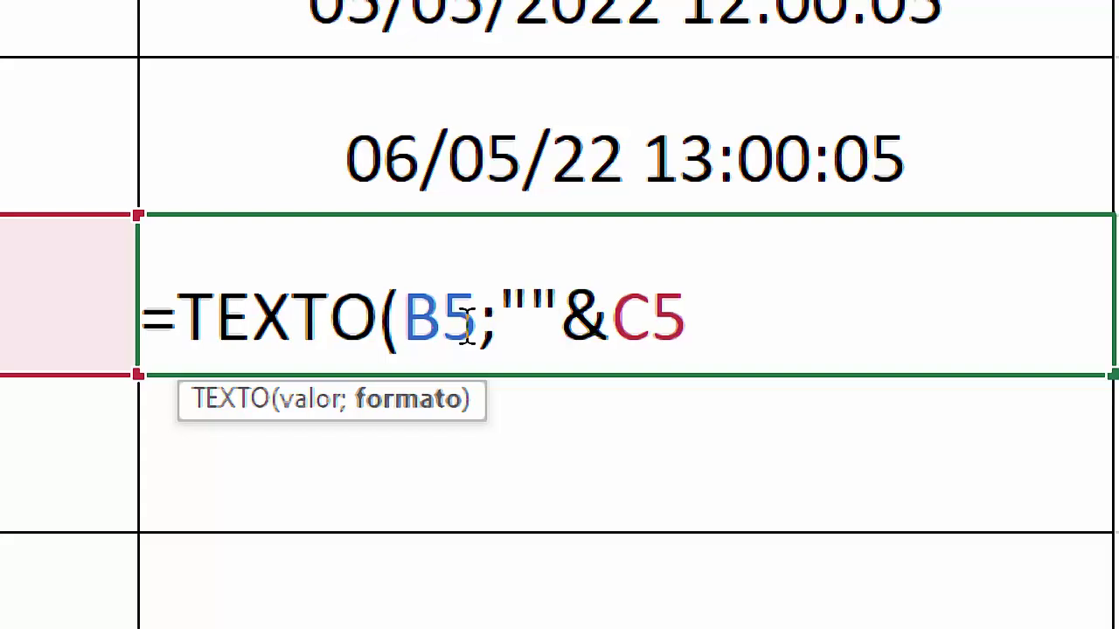
pyautogui.write(')')
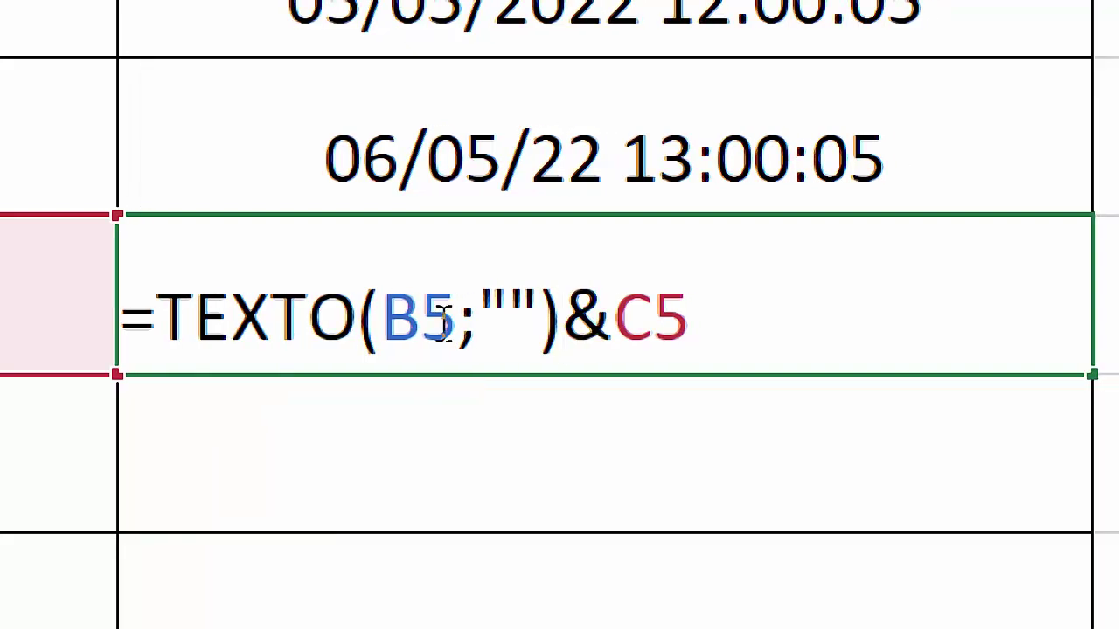
pyautogui.click(510, 306)
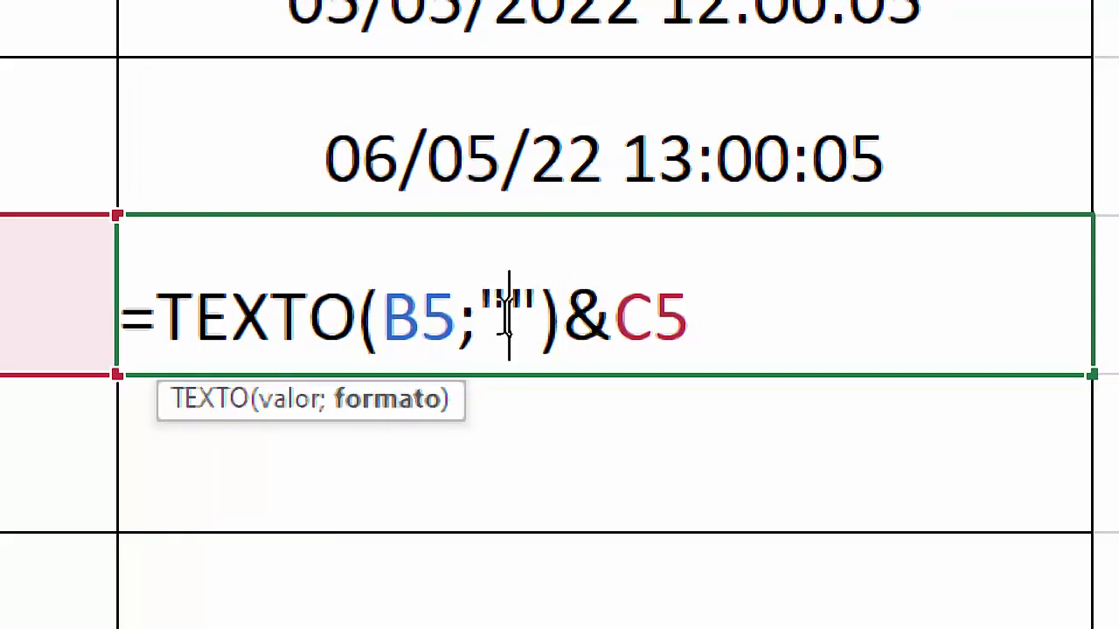
pyautogui.click(617, 315)
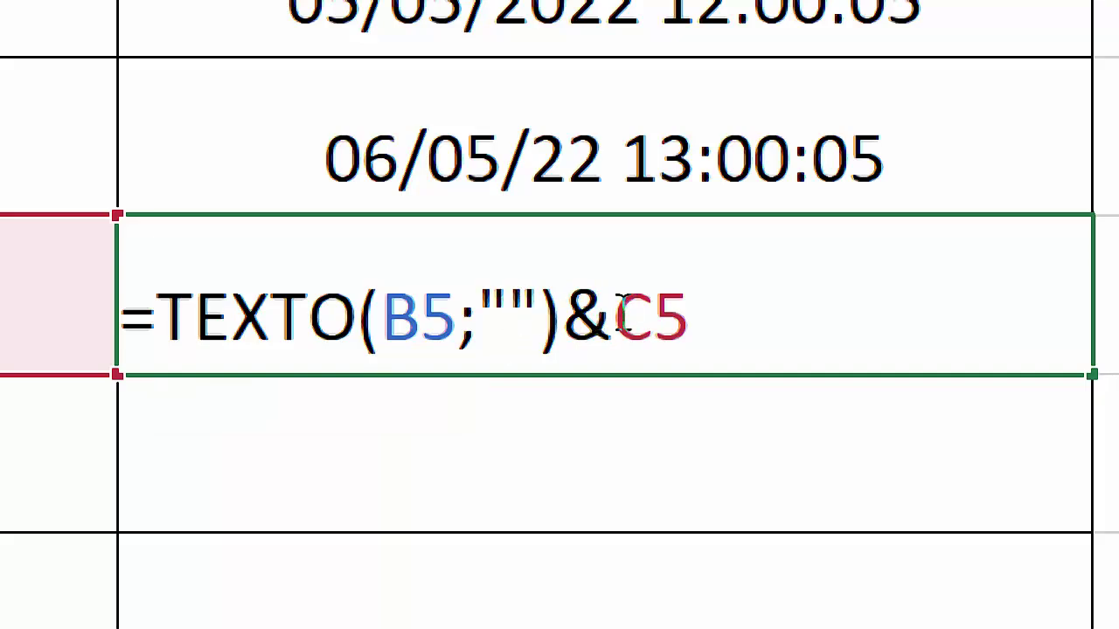
pyautogui.write('text')
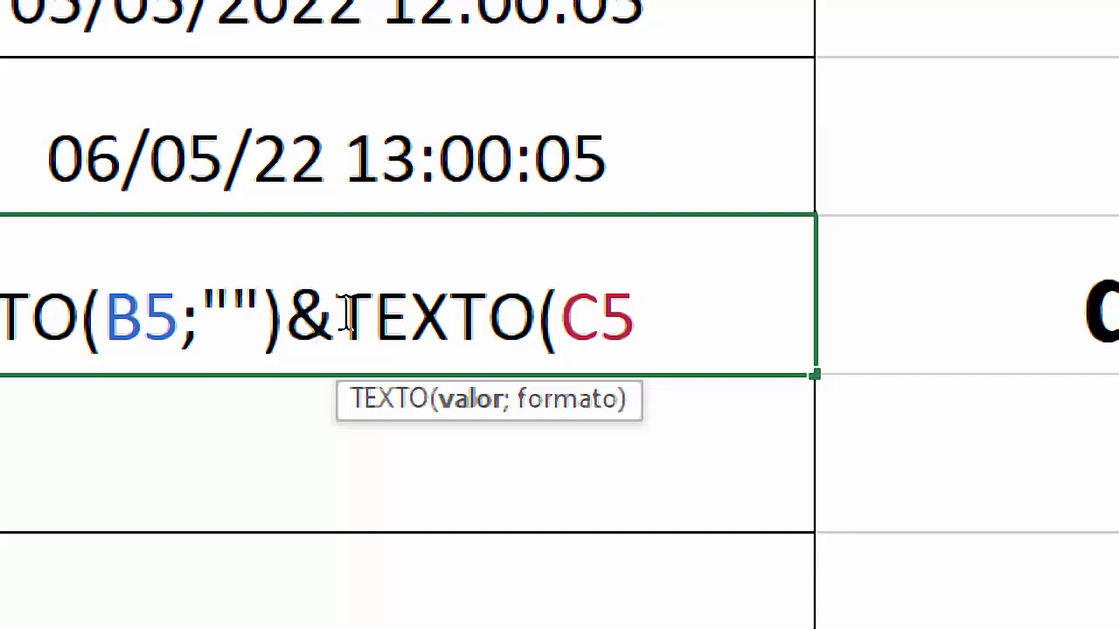
pyautogui.click(684, 316)
pyautogui.write(';"")')
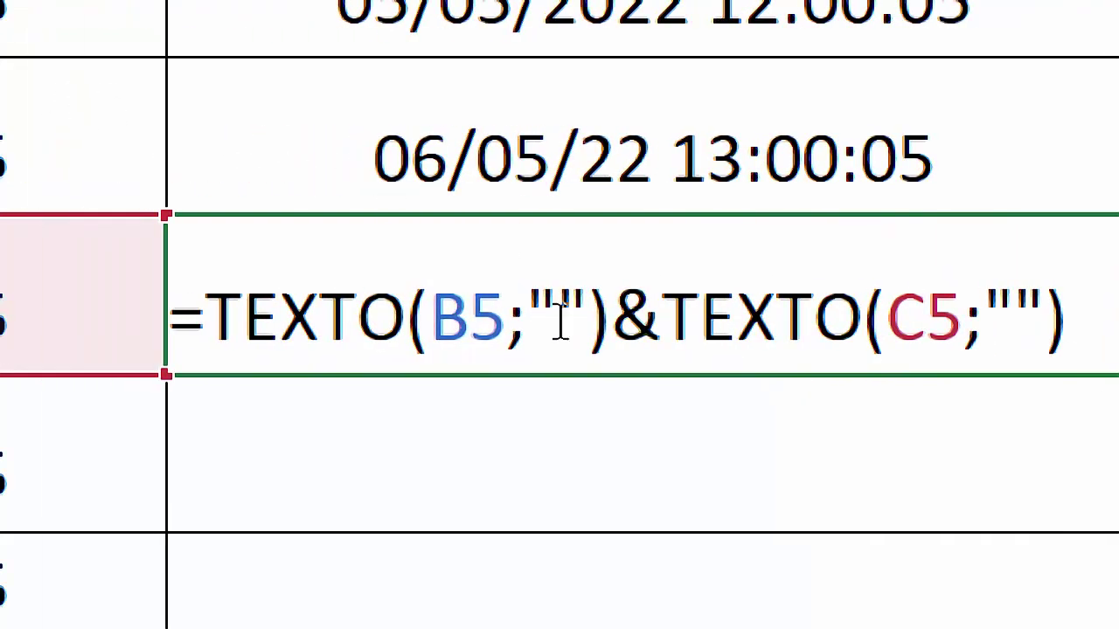
# - Fill in the formats "dd/mm/yy" and "hh:mm:ss" so D5 shows 07/05/2214:00:05
pyautogui.doubleClick(638, 316)
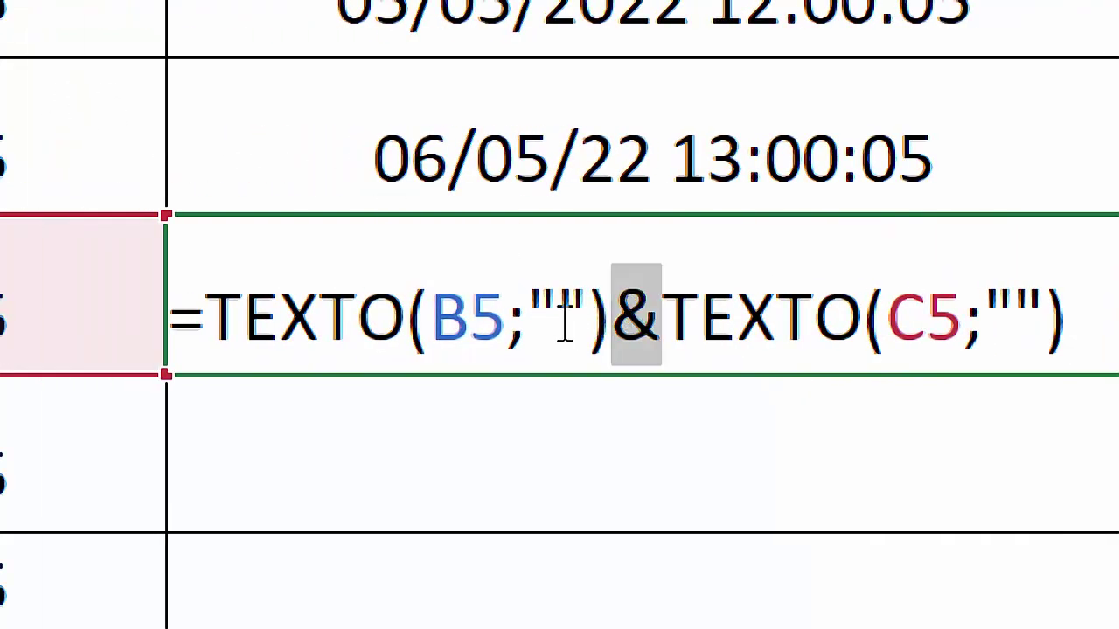
pyautogui.click(564, 316)
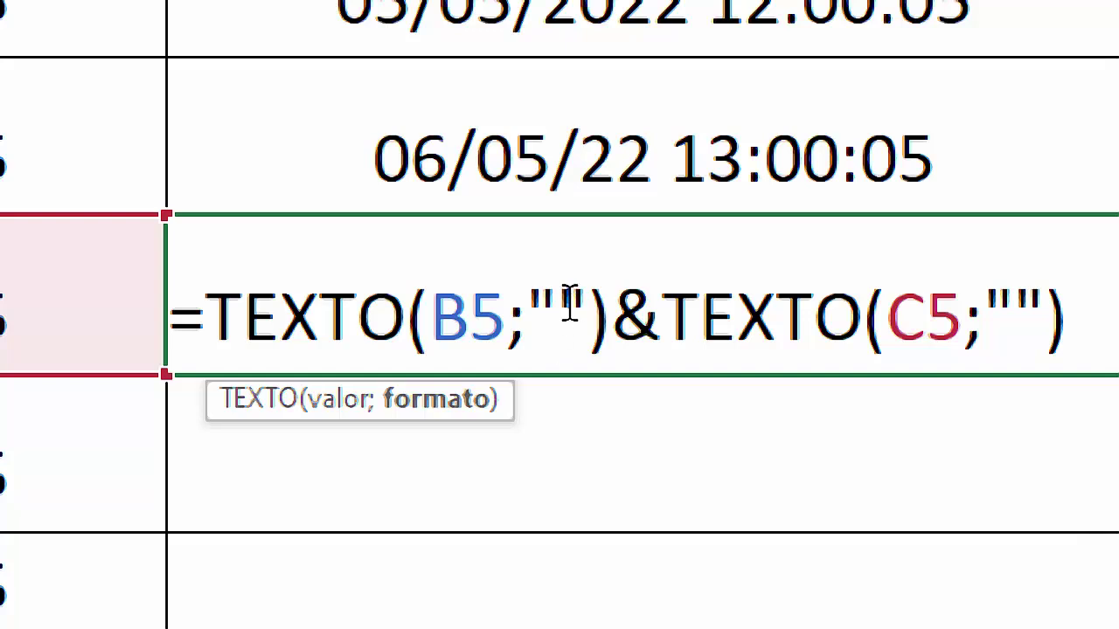
pyautogui.write('dd')
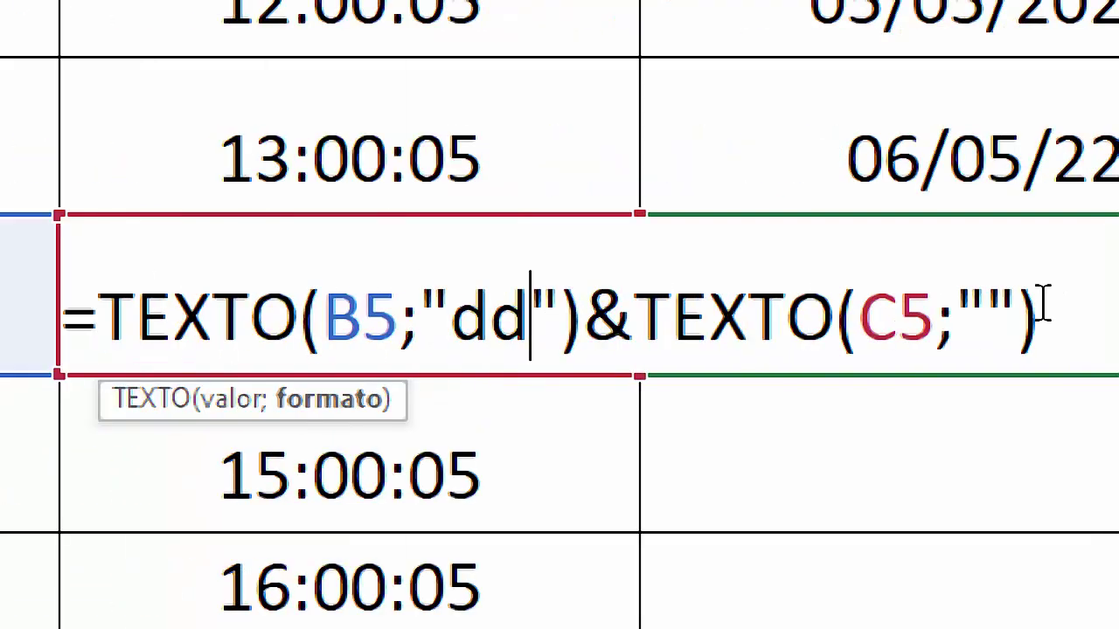
pyautogui.write('/mm')
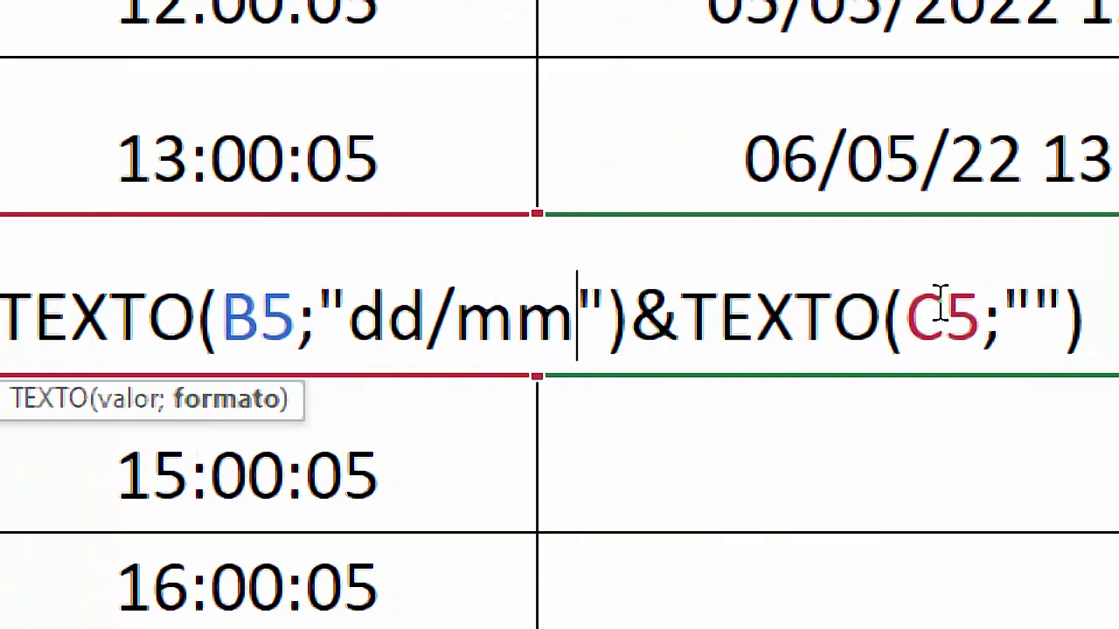
pyautogui.write('/')
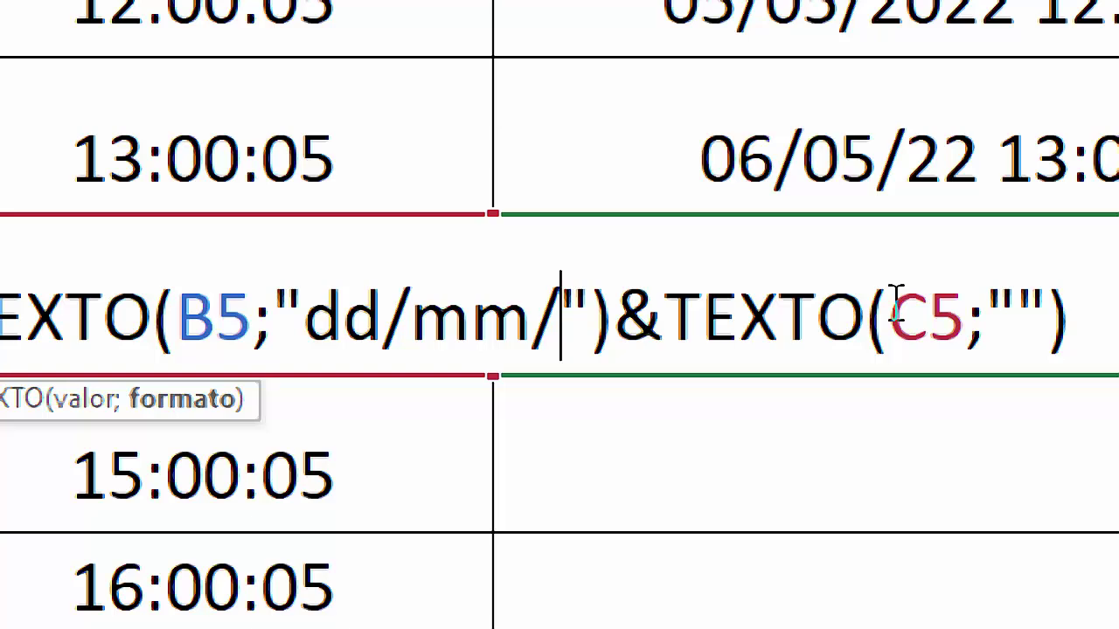
pyautogui.write('yy')
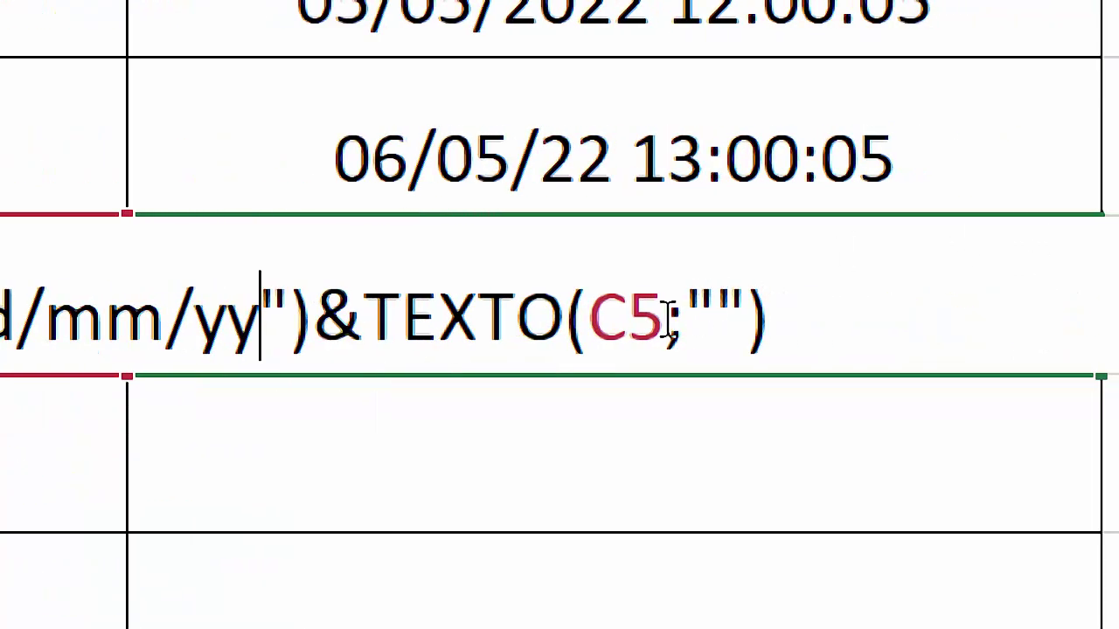
pyautogui.click(725, 304)
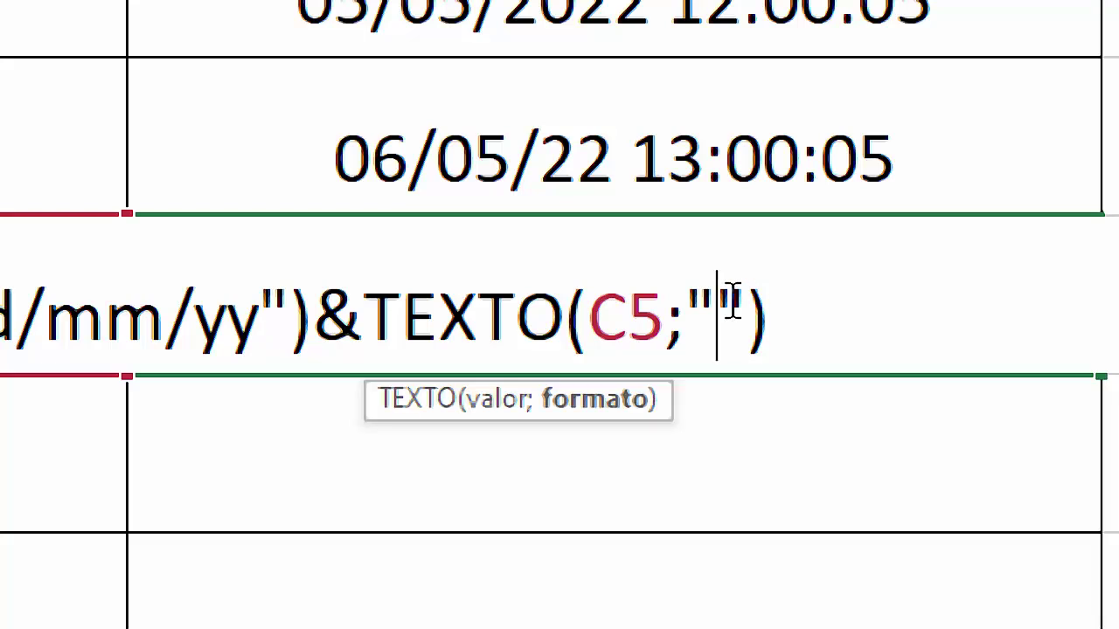
pyautogui.write('hh:')
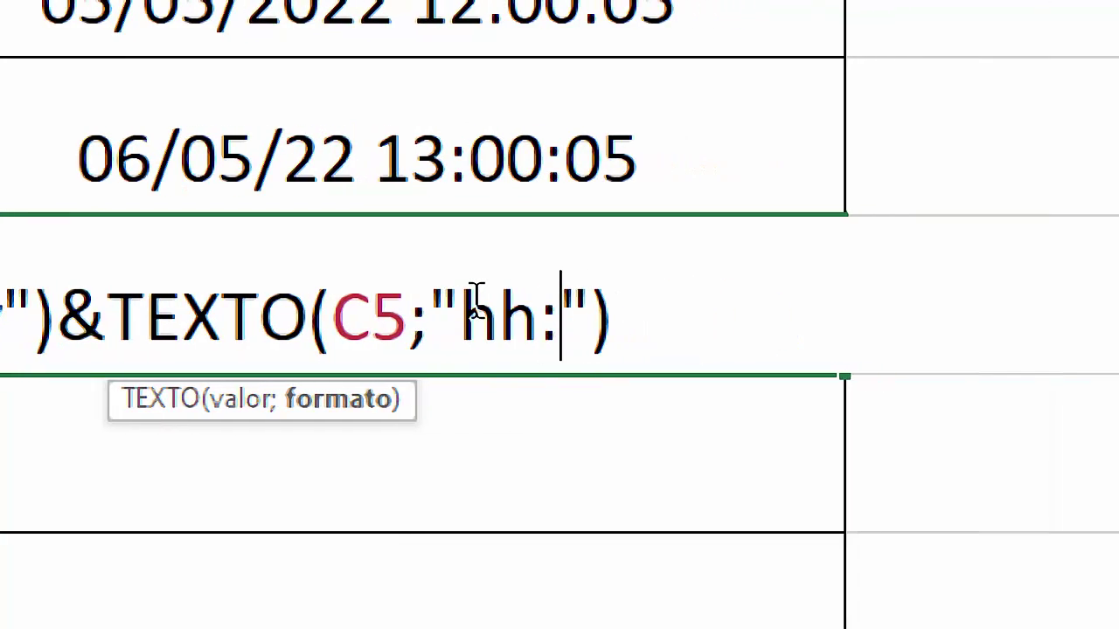
pyautogui.write('mm:')
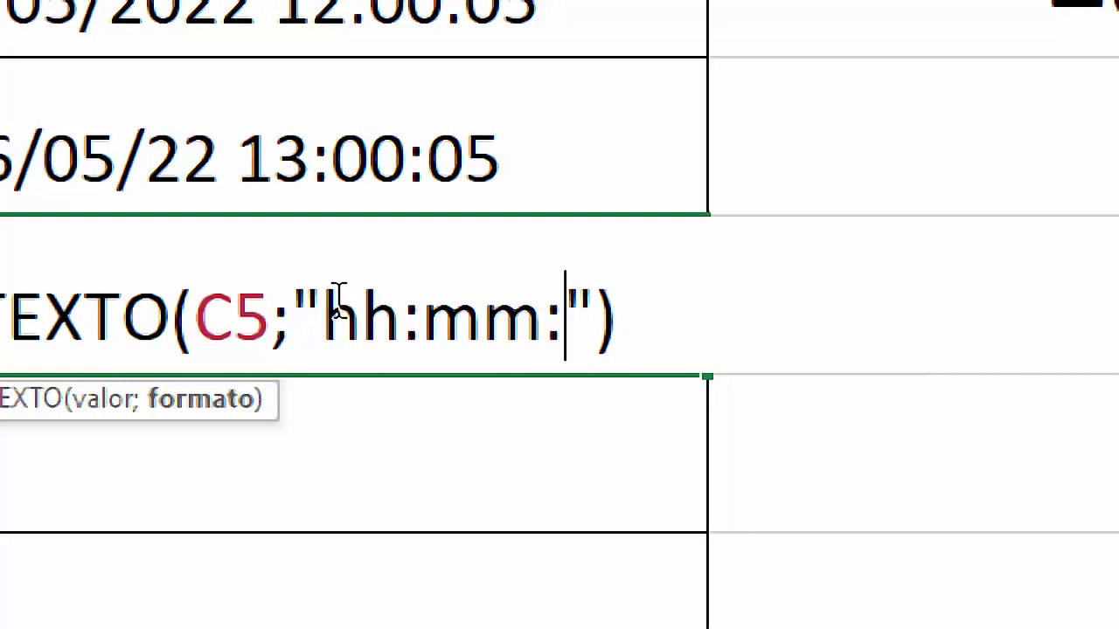
pyautogui.write('ss')
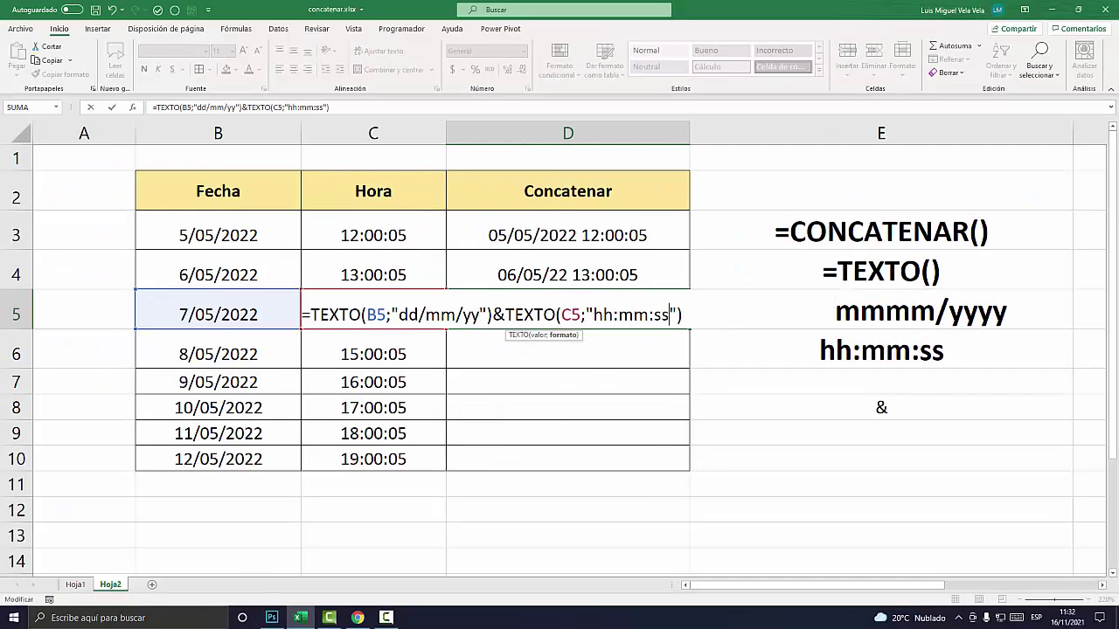
pyautogui.press('Return')
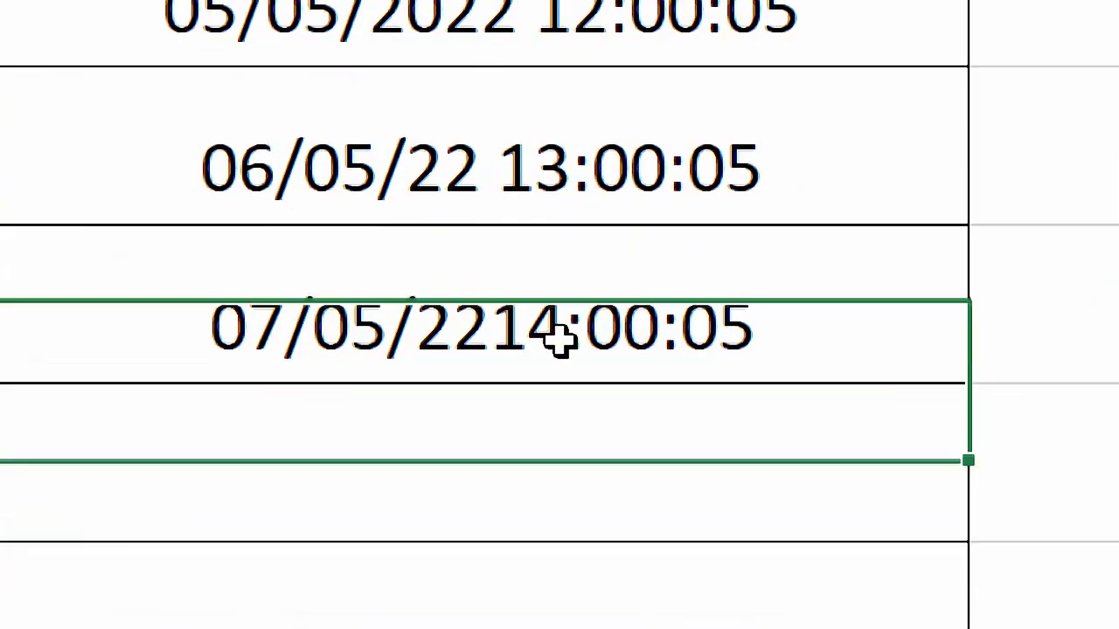
# - Add a trailing space after yy in D5's date format to separate date and time
pyautogui.doubleClick(586, 317)
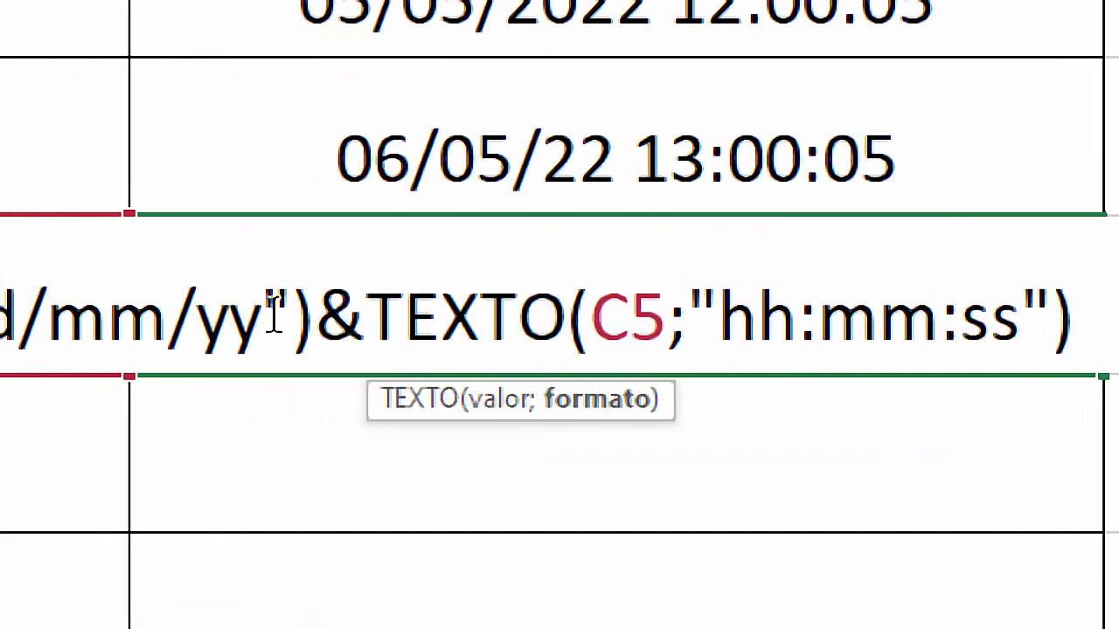
pyautogui.click(273, 315)
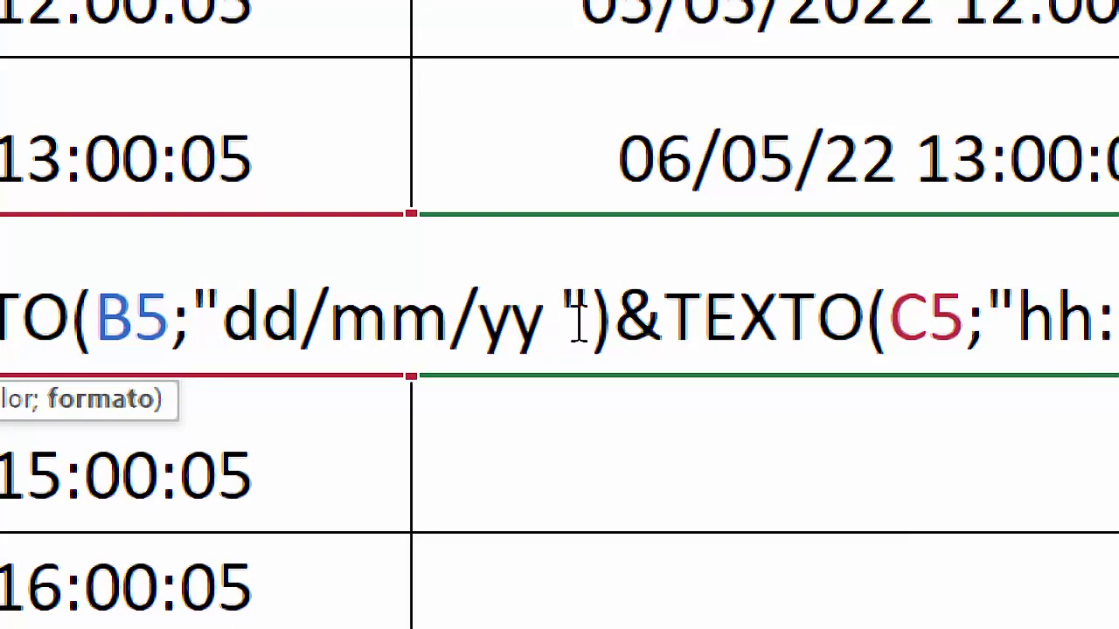
pyautogui.press('Return')
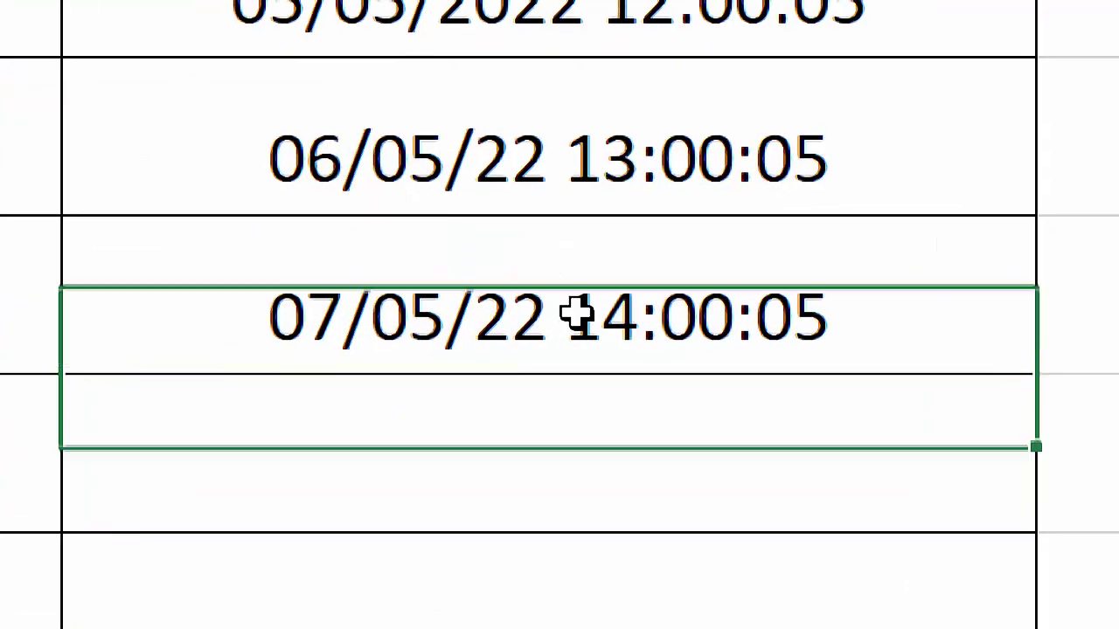
# - Replace both slashes in the date format with hyphens, giving "dd-mm-yy "
pyautogui.doubleClick(574, 312)
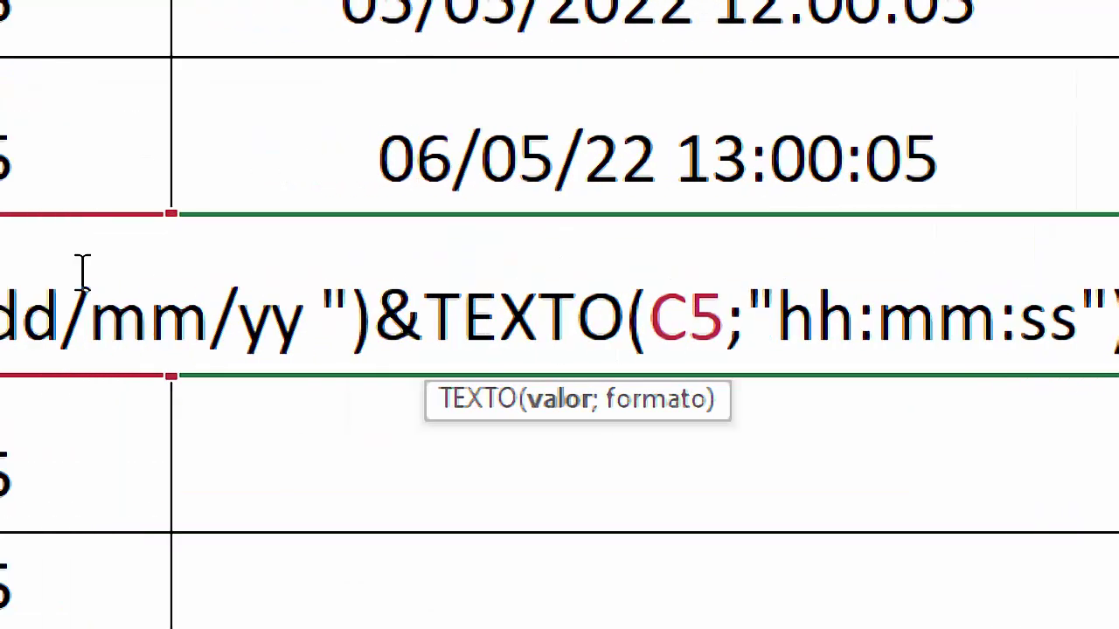
pyautogui.moveTo(378, 316); pyautogui.dragTo(419, 317)
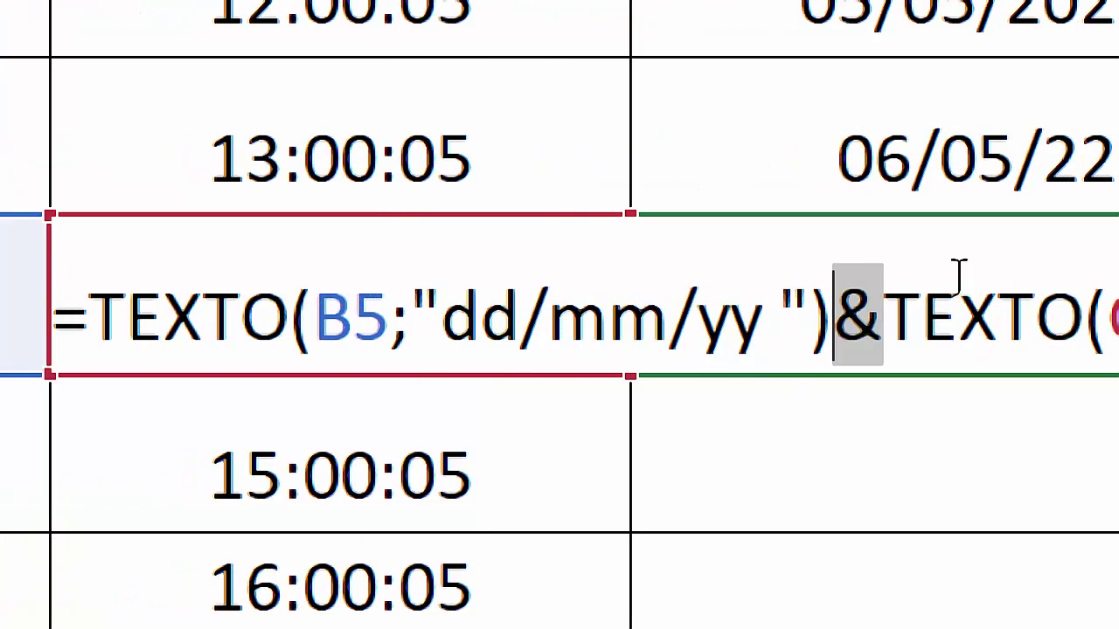
pyautogui.click(545, 325)
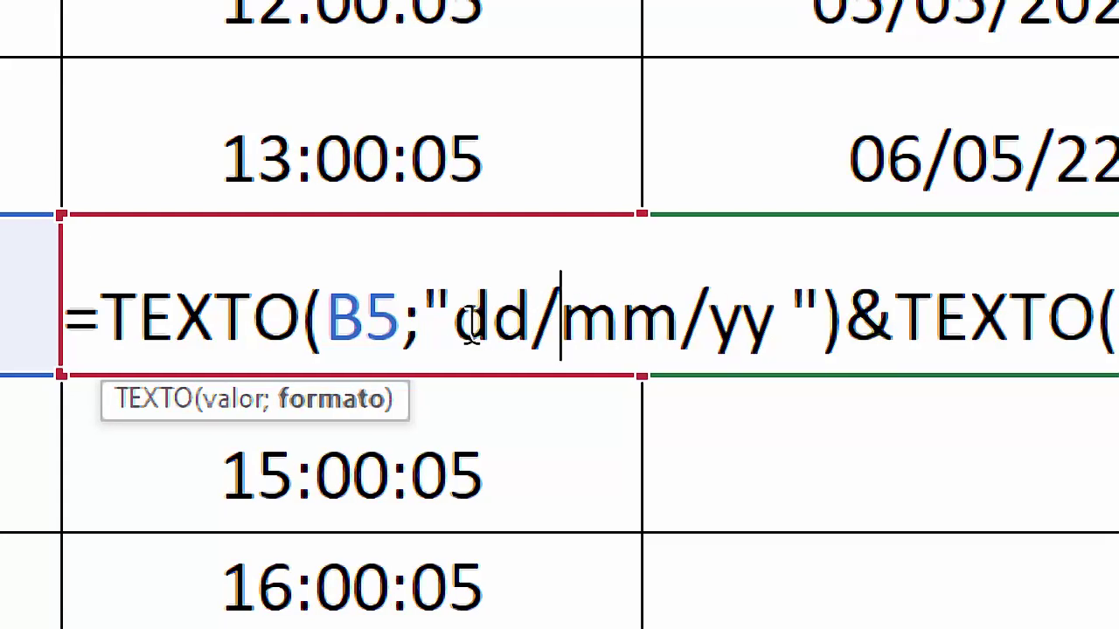
pyautogui.moveTo(456, 322); pyautogui.dragTo(773, 323)
pyautogui.click(591, 323)
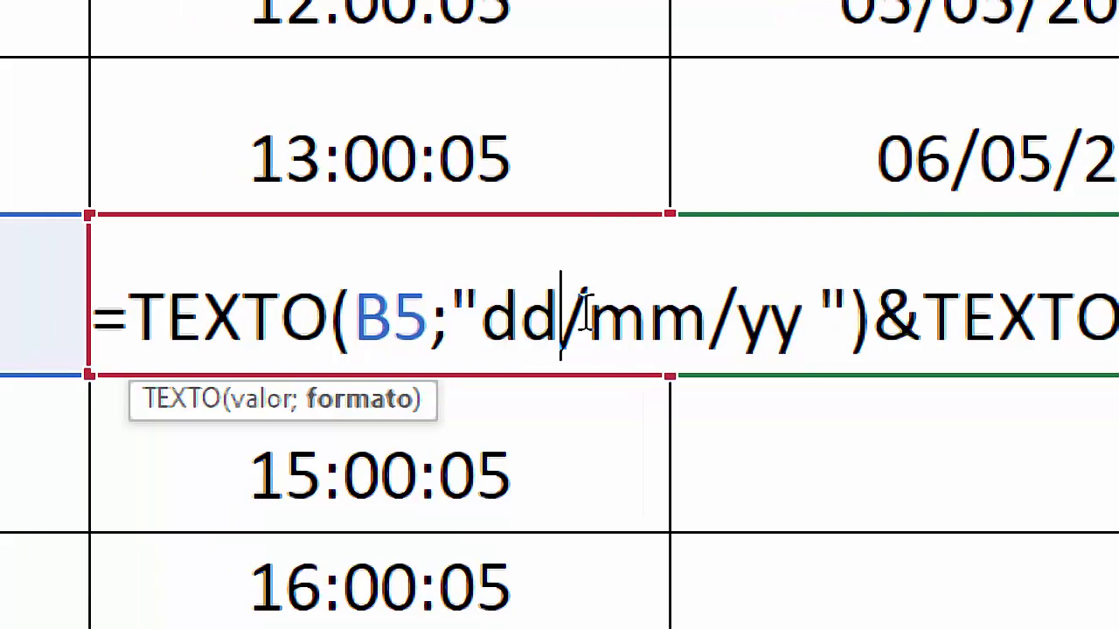
pyautogui.moveTo(612, 325); pyautogui.dragTo(566, 325)
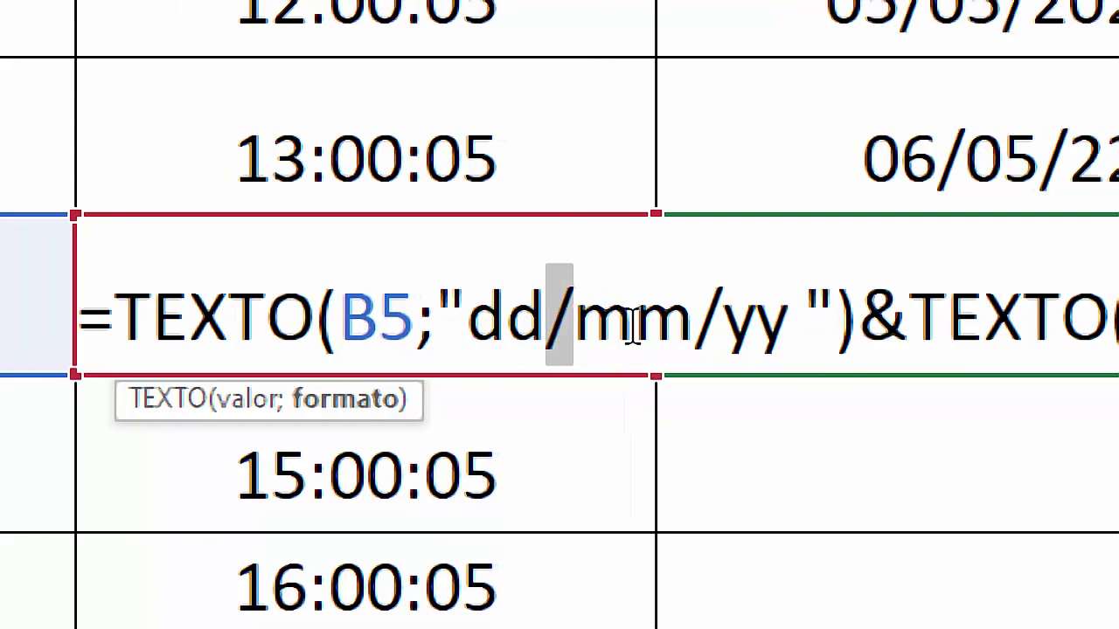
pyautogui.write('-')
pyautogui.moveTo(675, 325); pyautogui.dragTo(699, 326)
pyautogui.write('-')
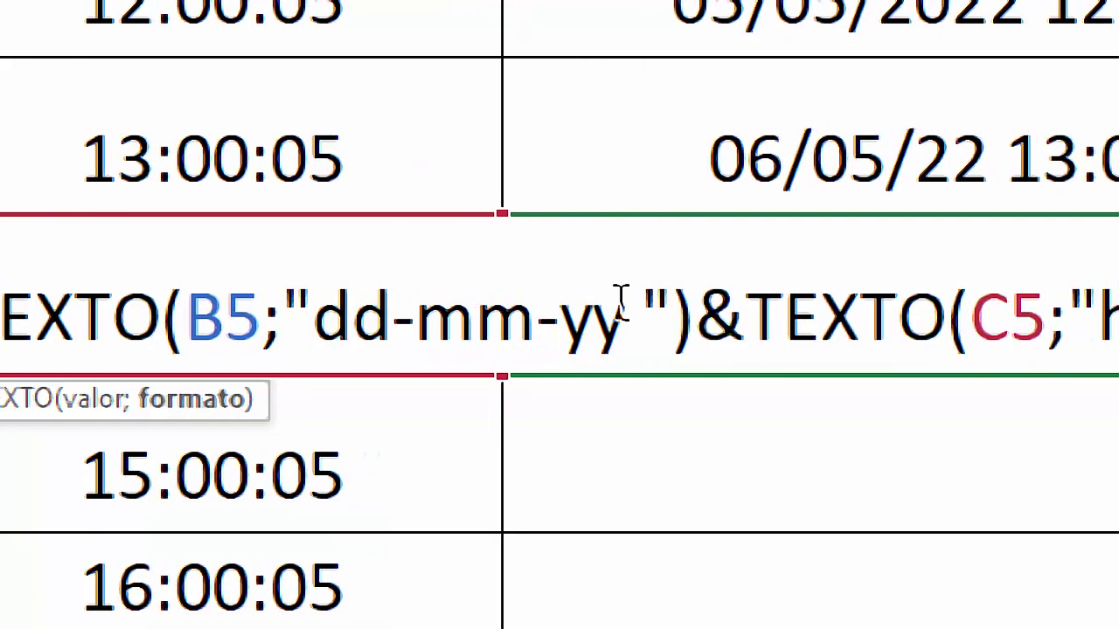
pyautogui.press('Return')
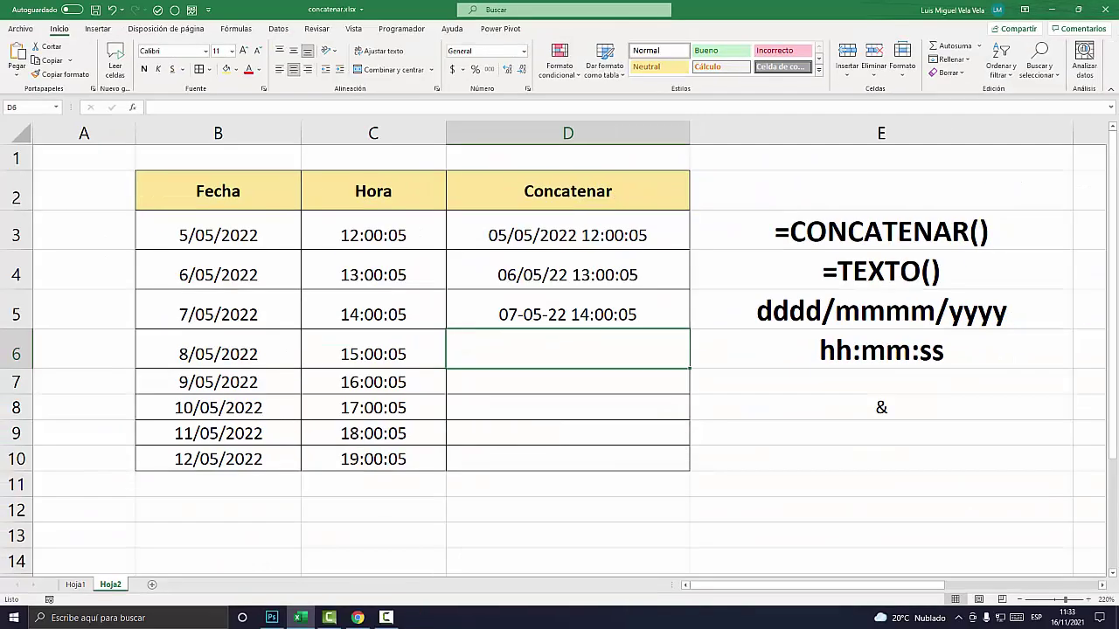
# - Insert the quoted text "La fecha es:" at the start of D5's formula
pyautogui.click(506, 315)
pyautogui.doubleClick(507, 315)
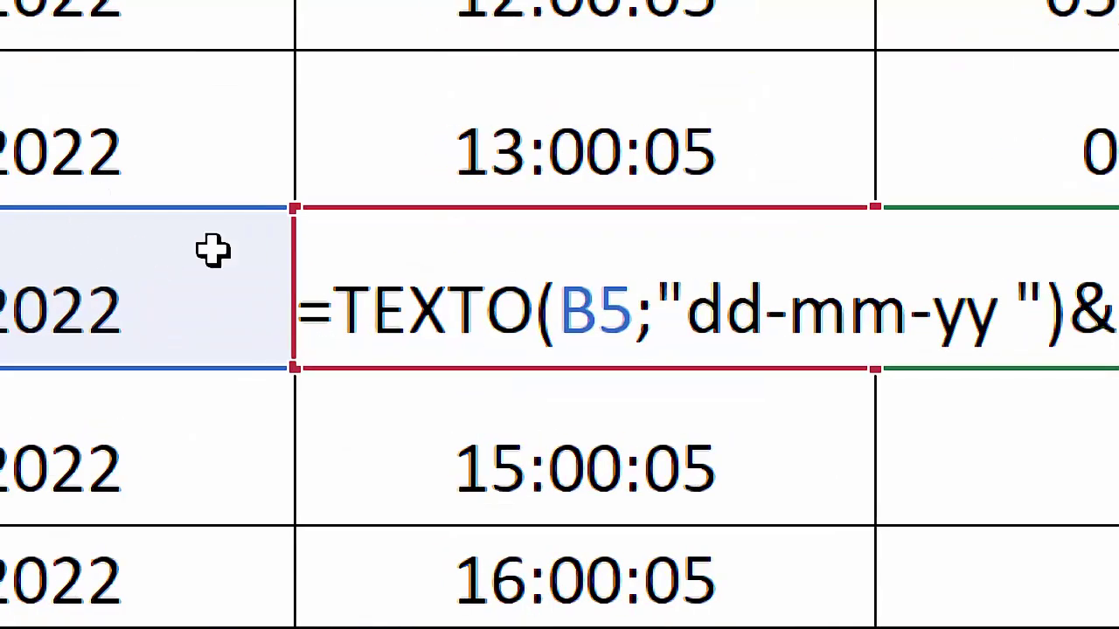
pyautogui.click(340, 312)
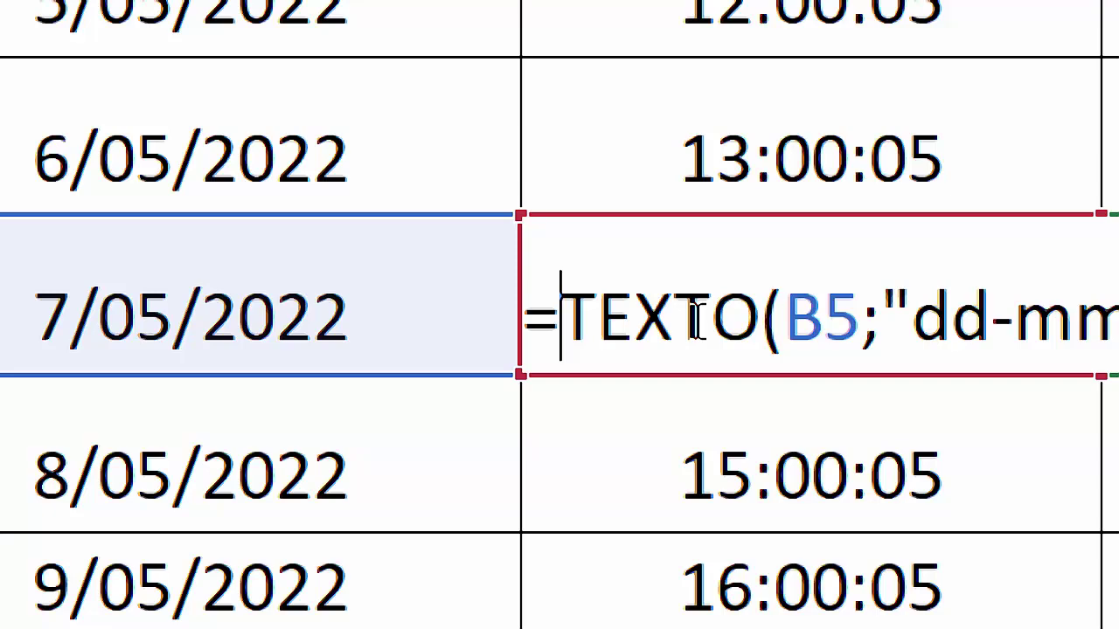
pyautogui.write('""')
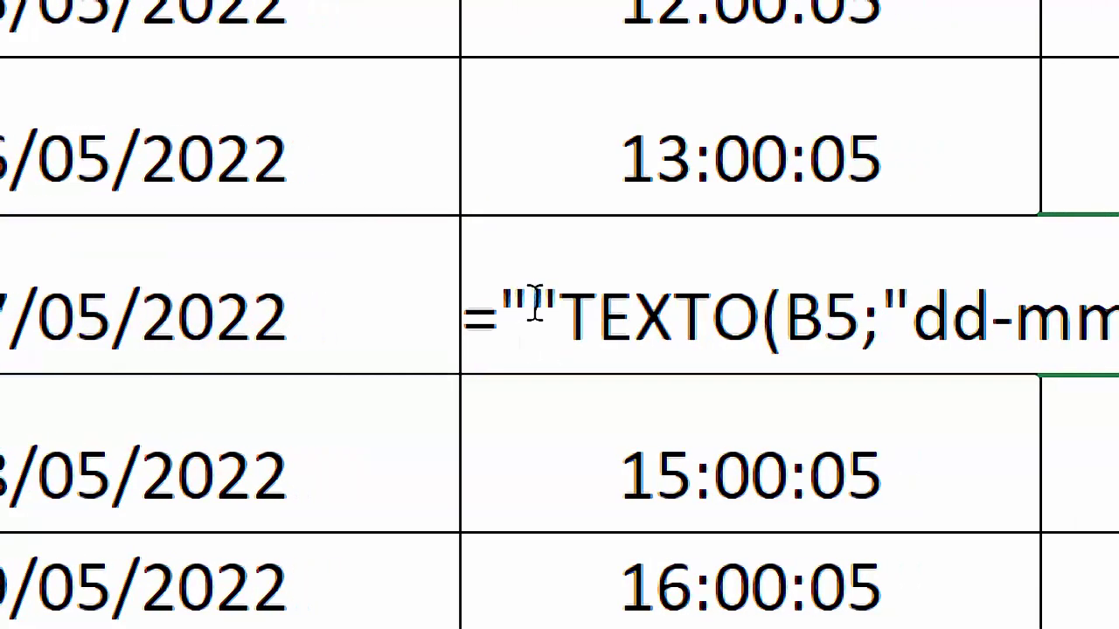
pyautogui.click(531, 313)
pyautogui.write('La fec')
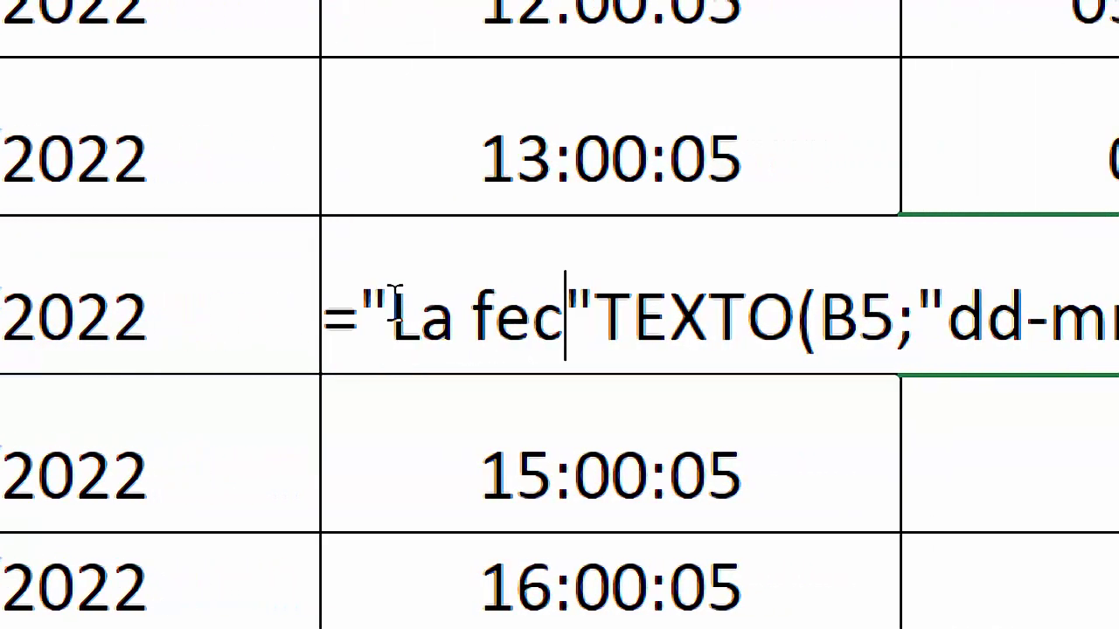
pyautogui.write('ha es:')
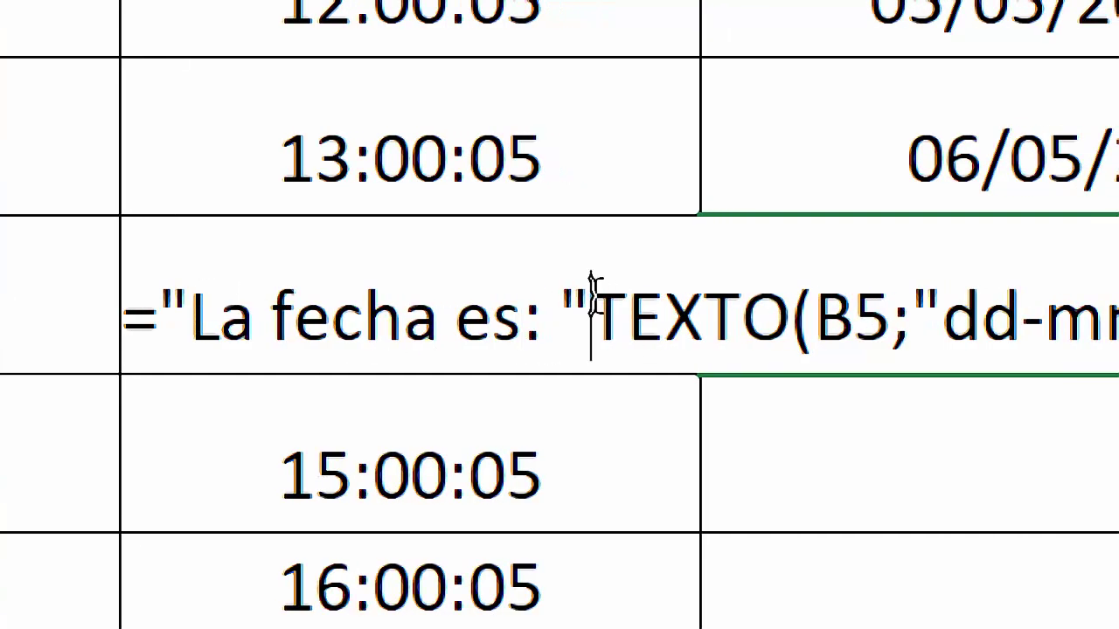
# - Join the prefix to the TEXTO parts with & so D5 reads La fecha es: 07-05-22 14:00:05
pyautogui.moveTo(591, 306); pyautogui.dragTo(1021, 307)
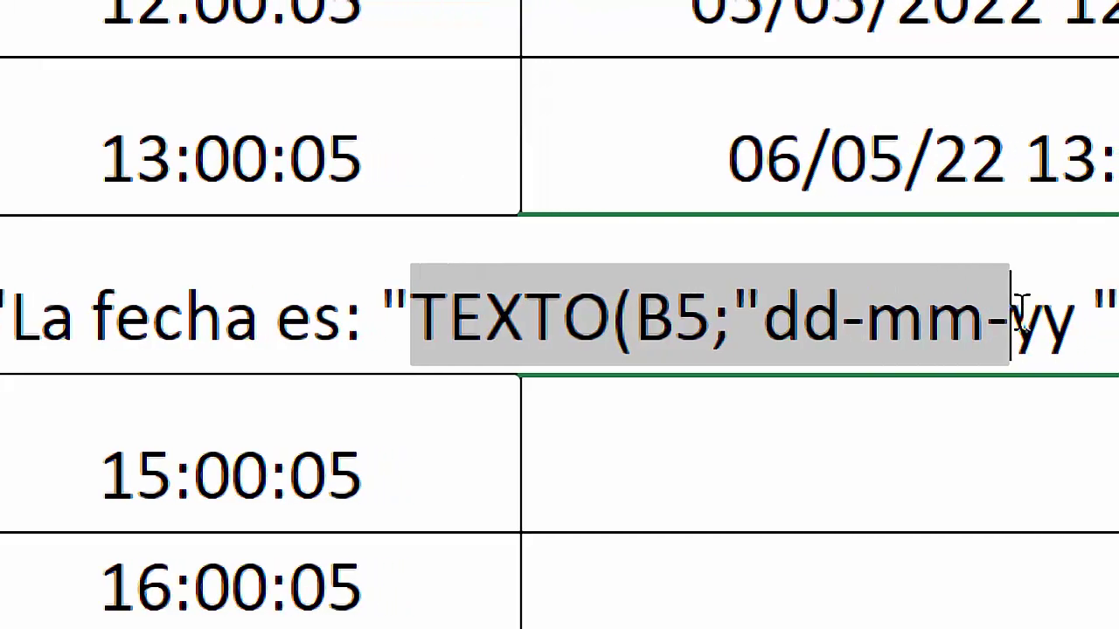
pyautogui.moveTo(1021, 307); pyautogui.dragTo(1025, 310)
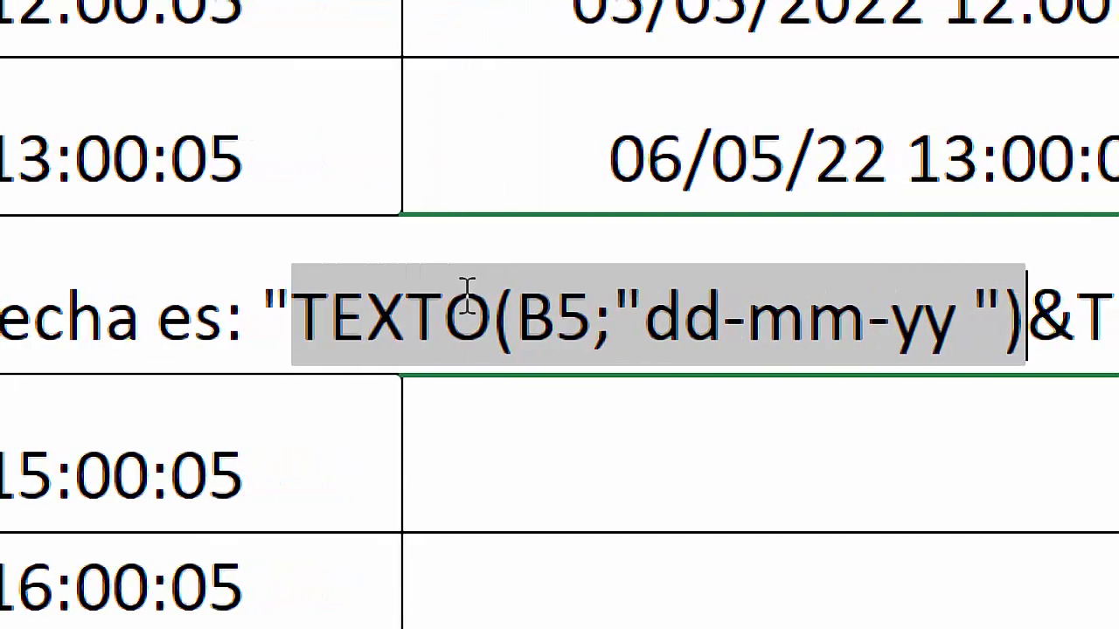
pyautogui.click(300, 317)
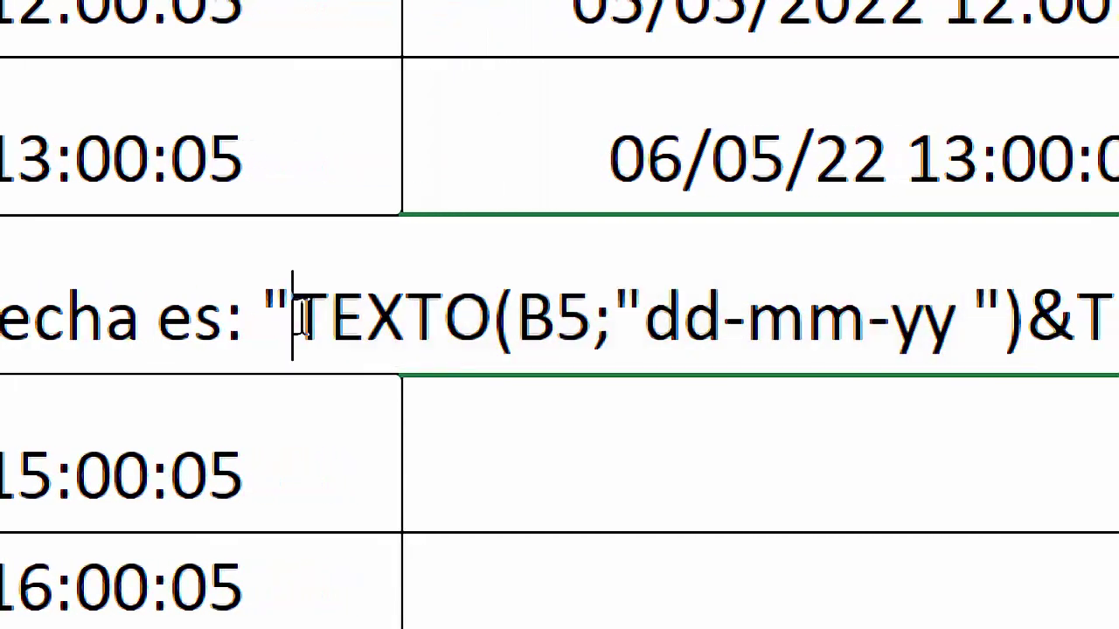
pyautogui.write('&')
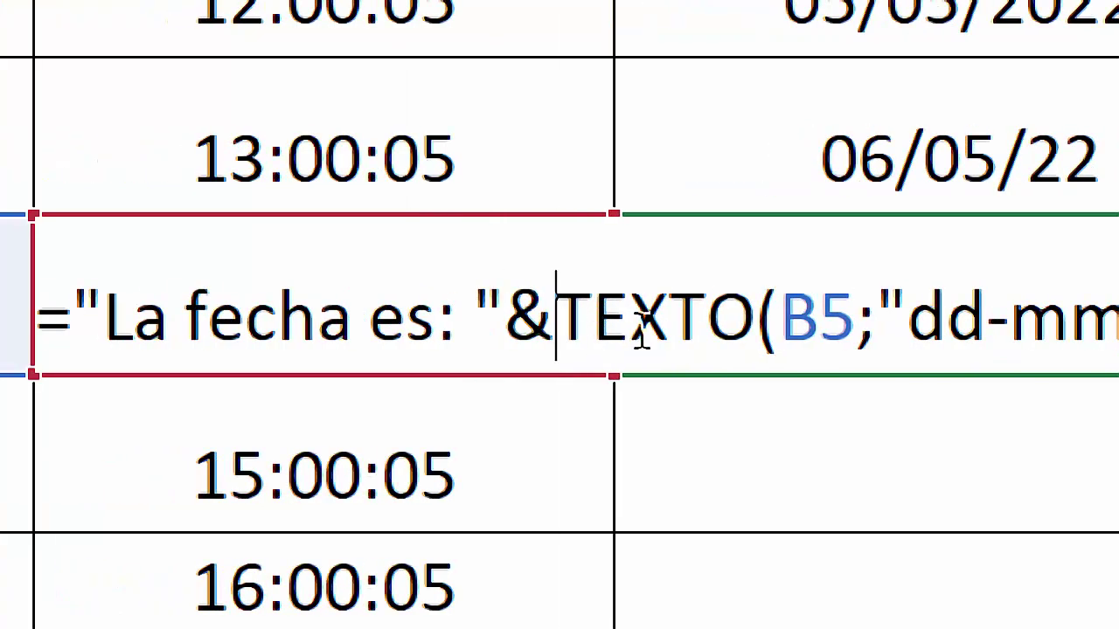
pyautogui.moveTo(556, 319); pyautogui.dragTo(507, 320)
pyautogui.click(603, 319)
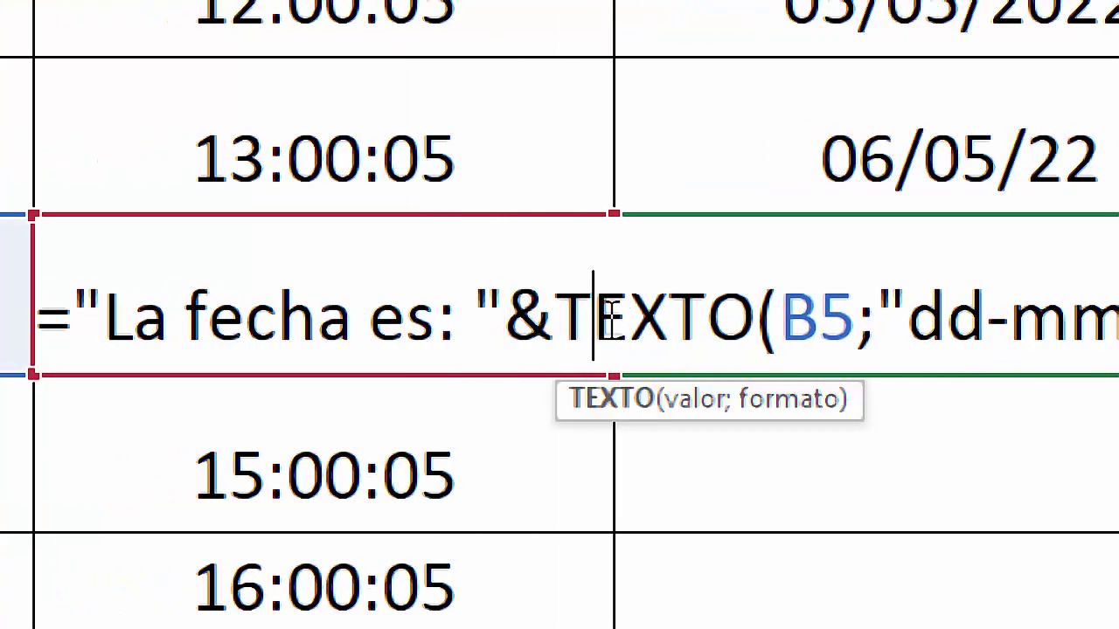
pyautogui.press('Return')
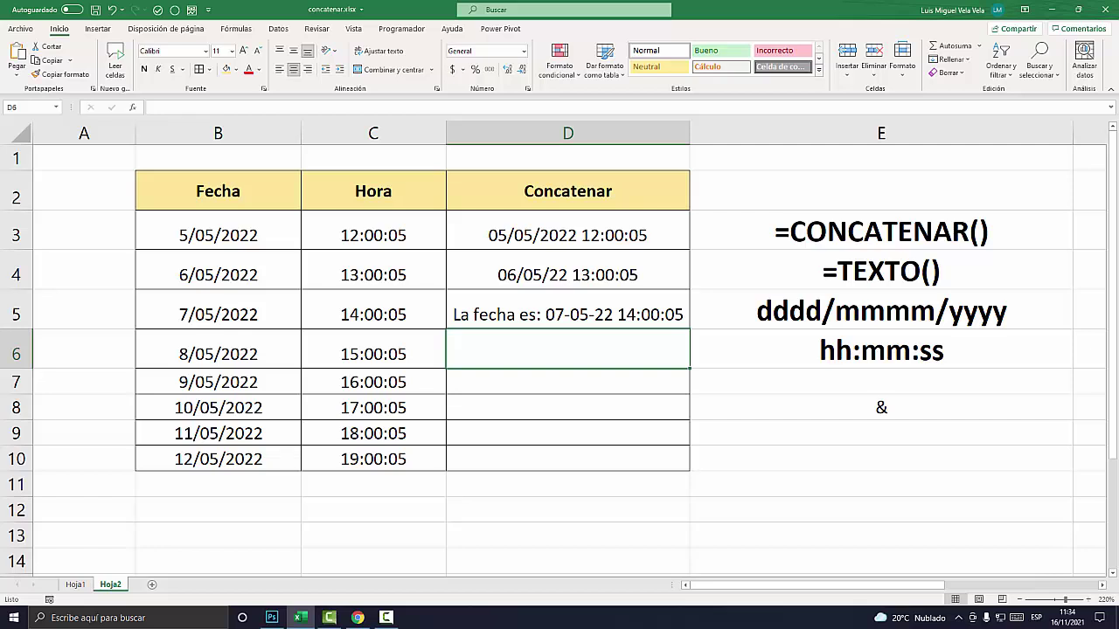
pyautogui.click(568, 275)
pyautogui.doubleClick(539, 274)
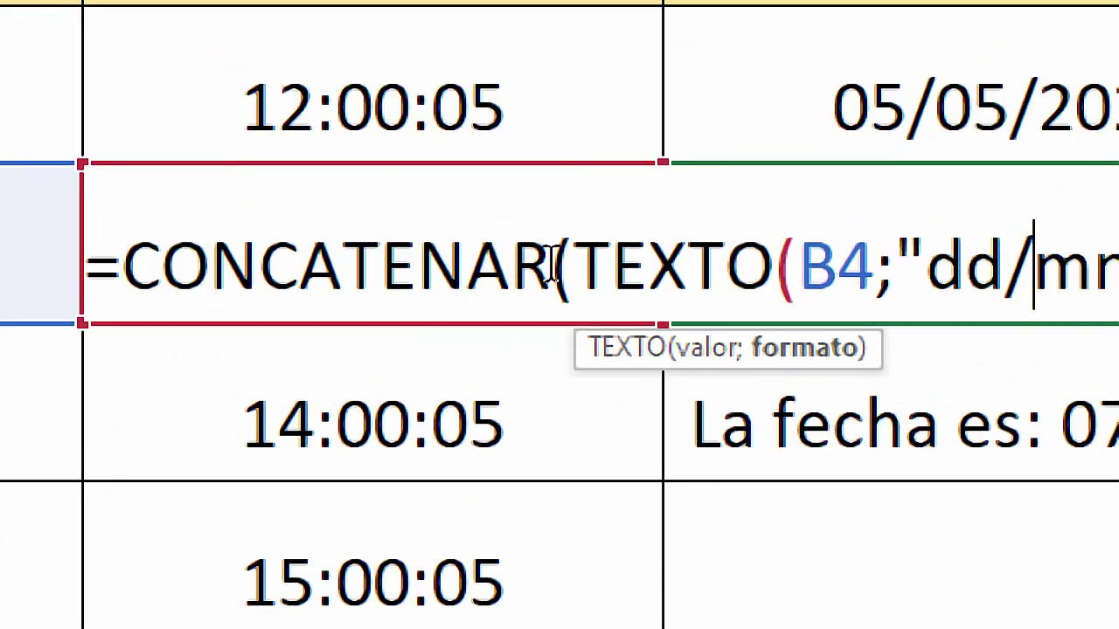
pyautogui.moveTo(418, 275); pyautogui.dragTo(317, 277)
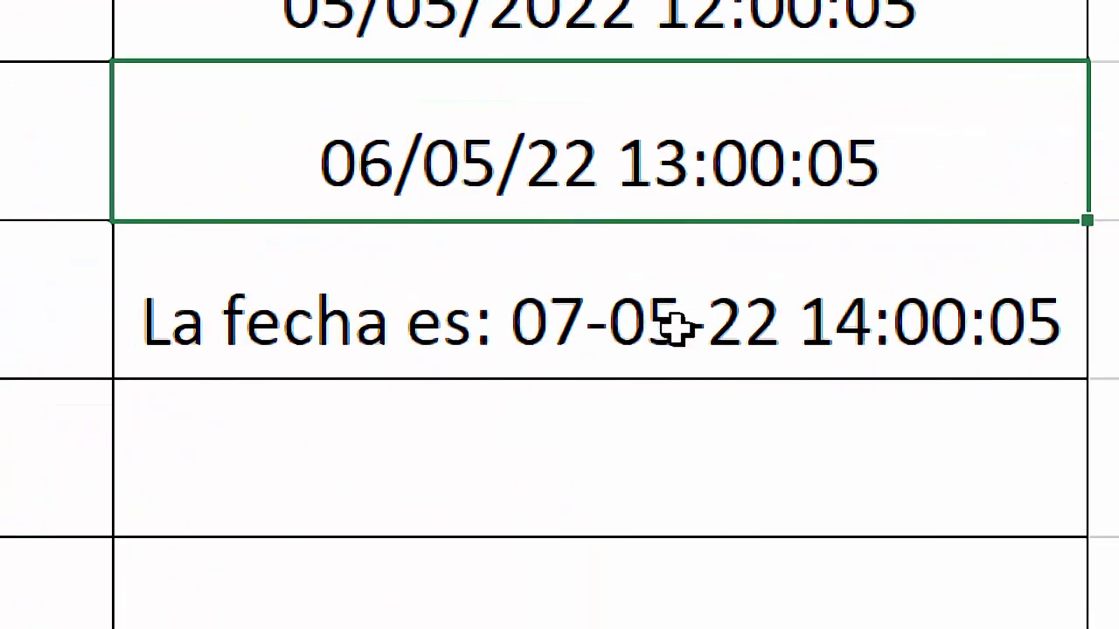
pyautogui.doubleClick(669, 324)
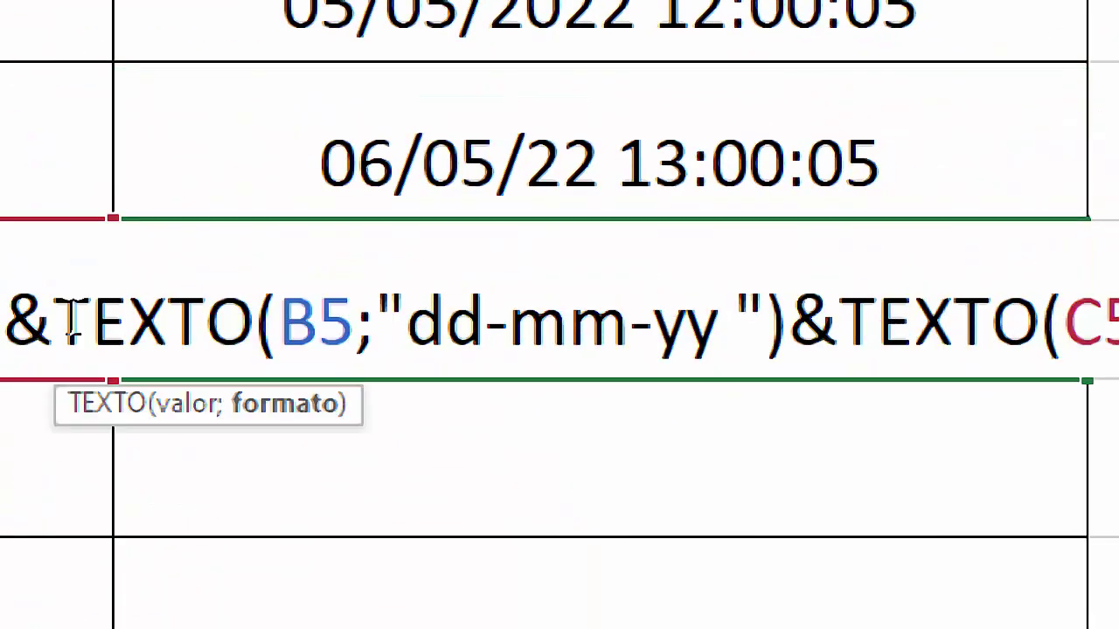
pyautogui.doubleClick(452, 328)
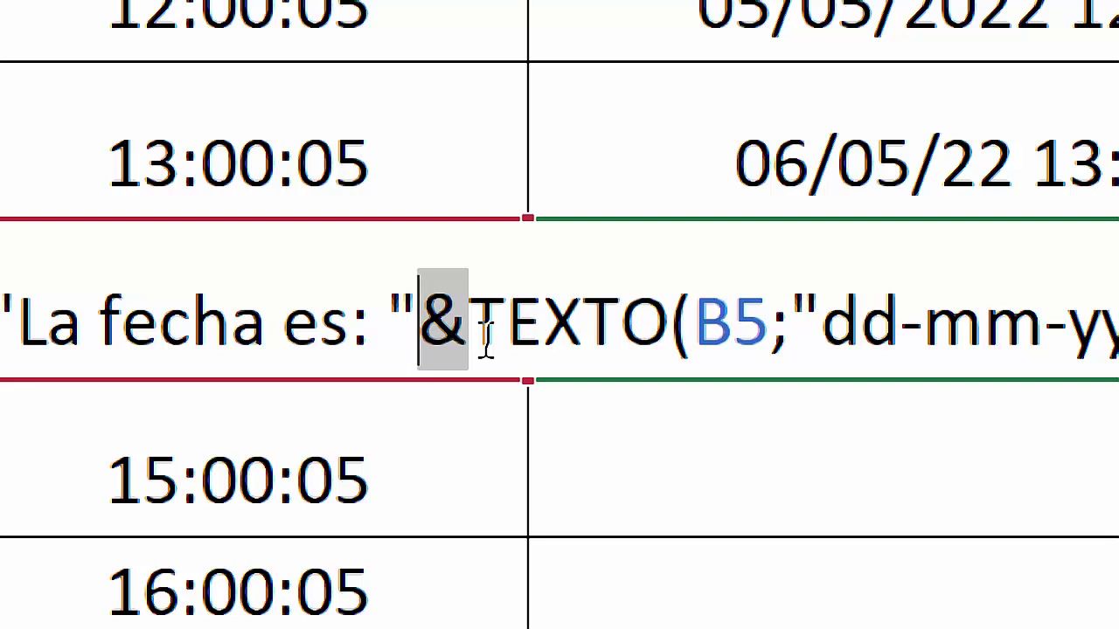
pyautogui.click(448, 319)
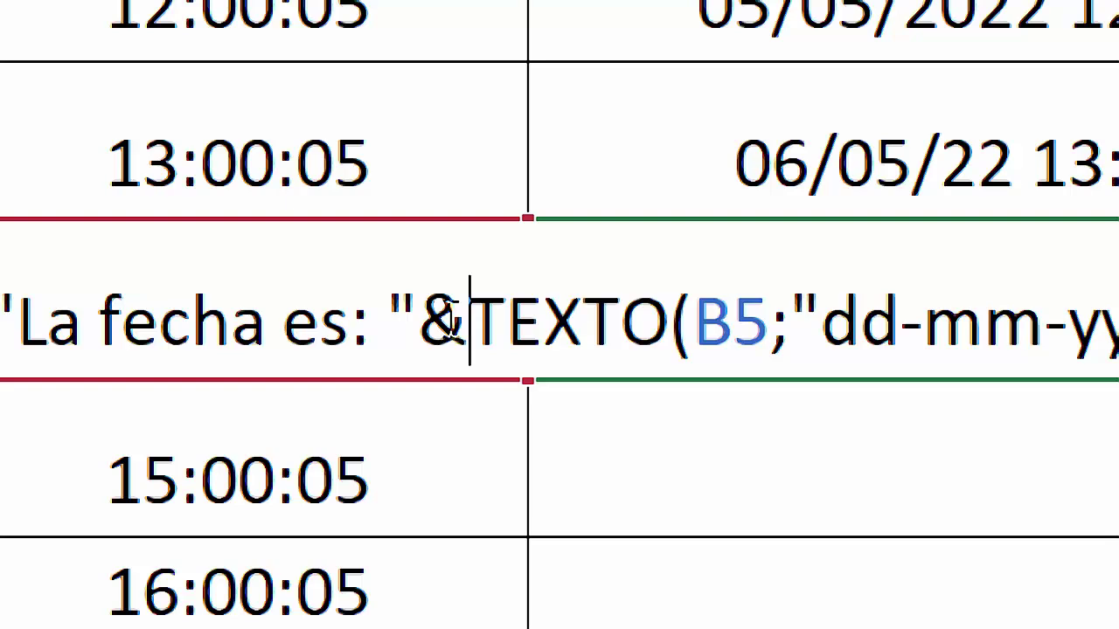
pyautogui.hotkey('ctrl', 'Return')
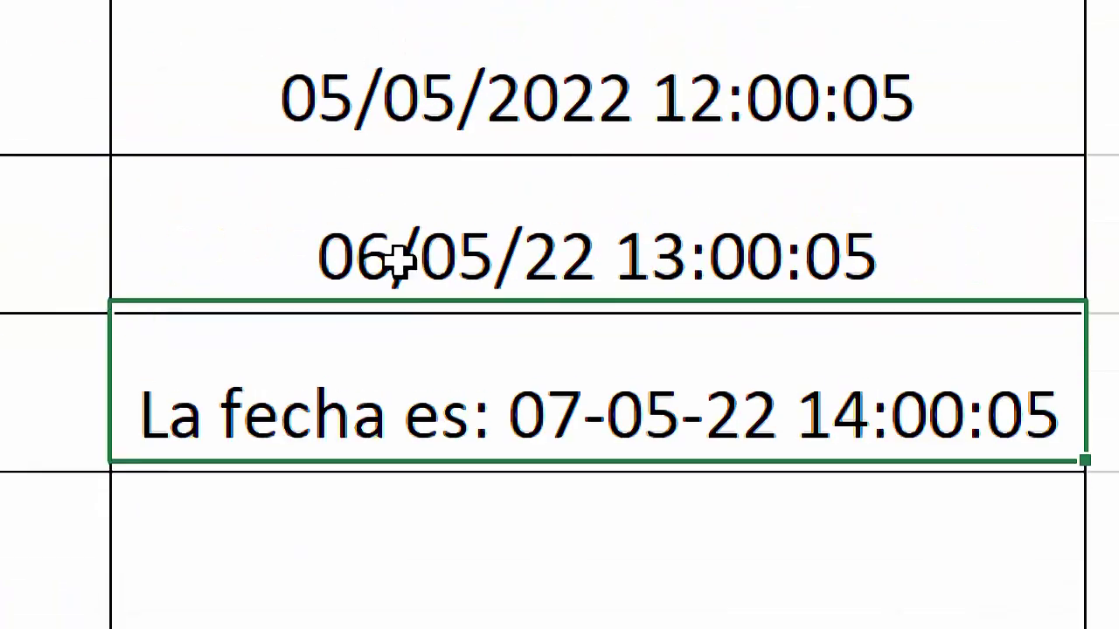
pyautogui.doubleClick(520, 273)
pyautogui.hotkey('ctrl', 'Return')
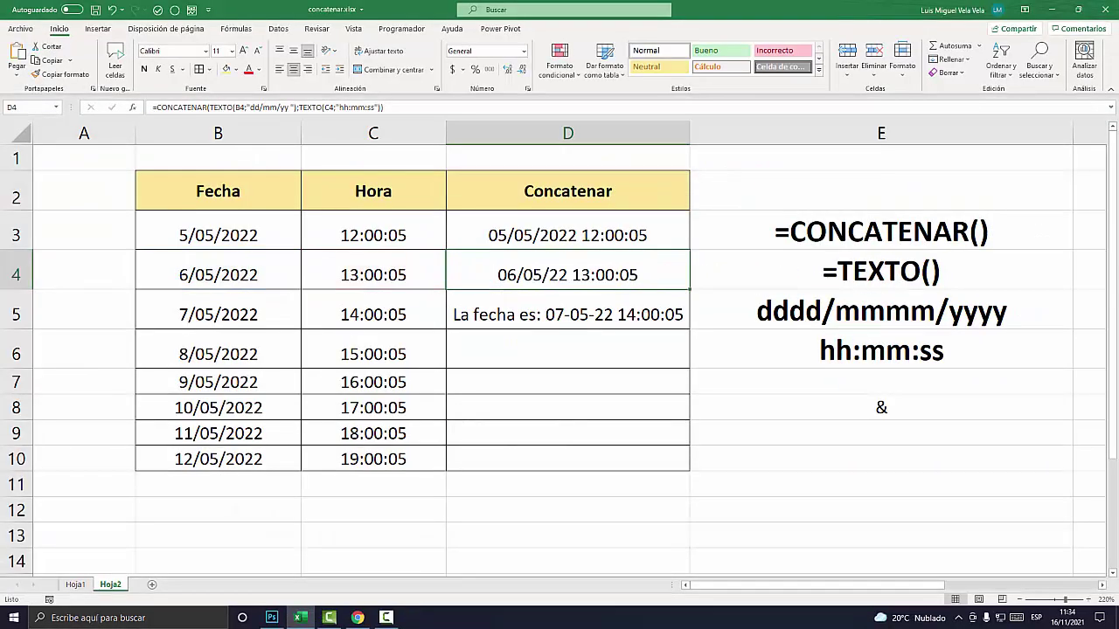
pyautogui.moveTo(218, 354); pyautogui.dragTo(373, 459)
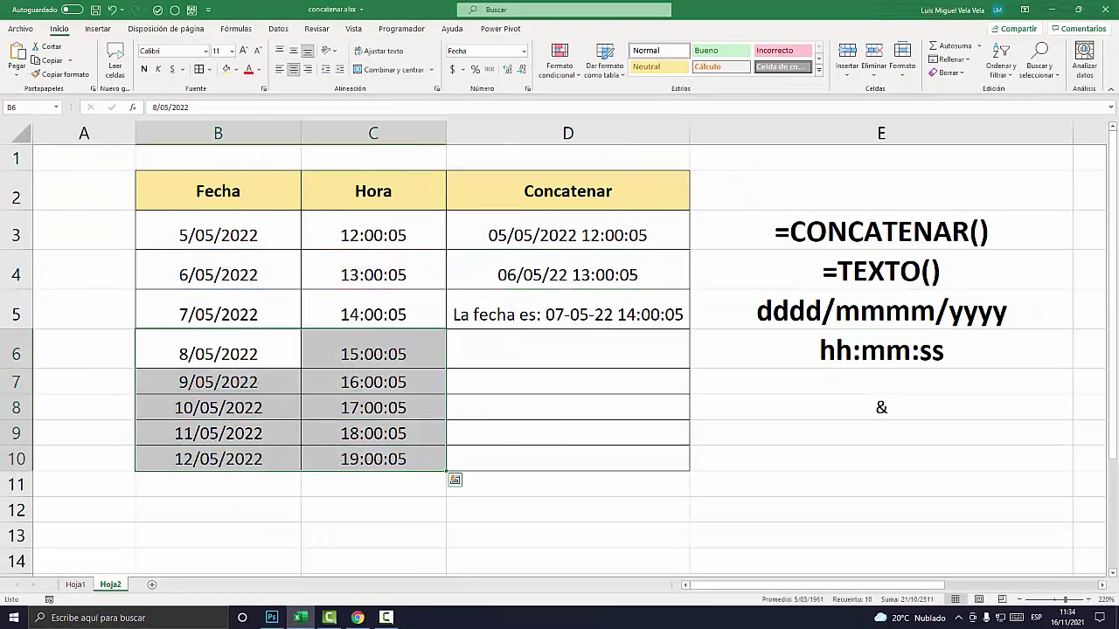